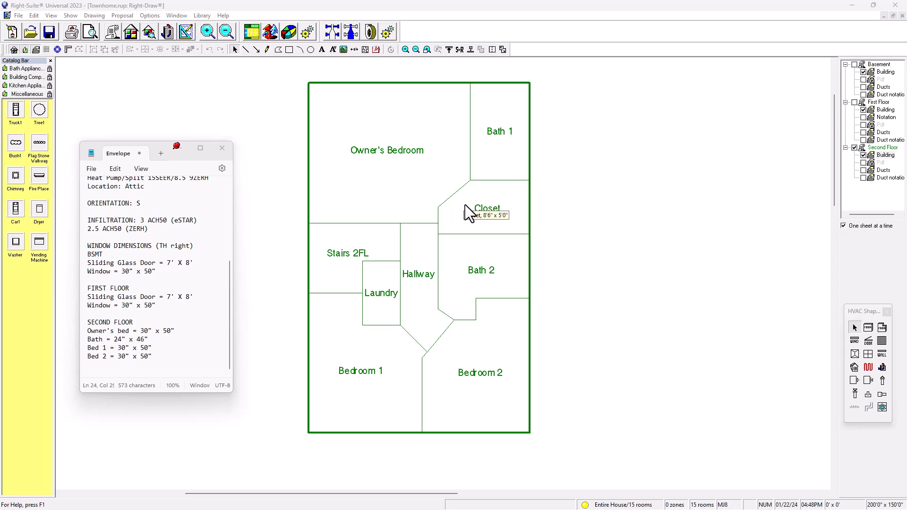
Step: Show the Default Construction Number Bar above the floor plan
{"action": "left_click", "coordinate": [51, 15]}
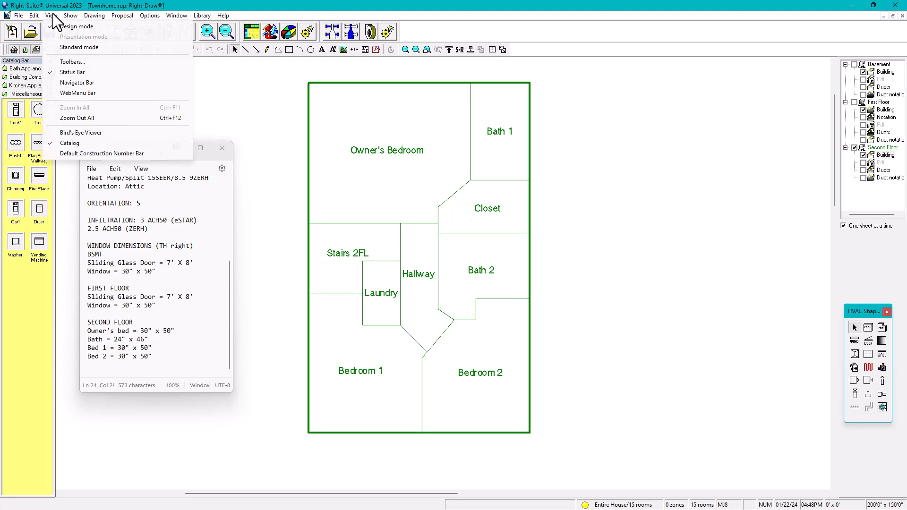
{"action": "left_click", "coordinate": [89, 154]}
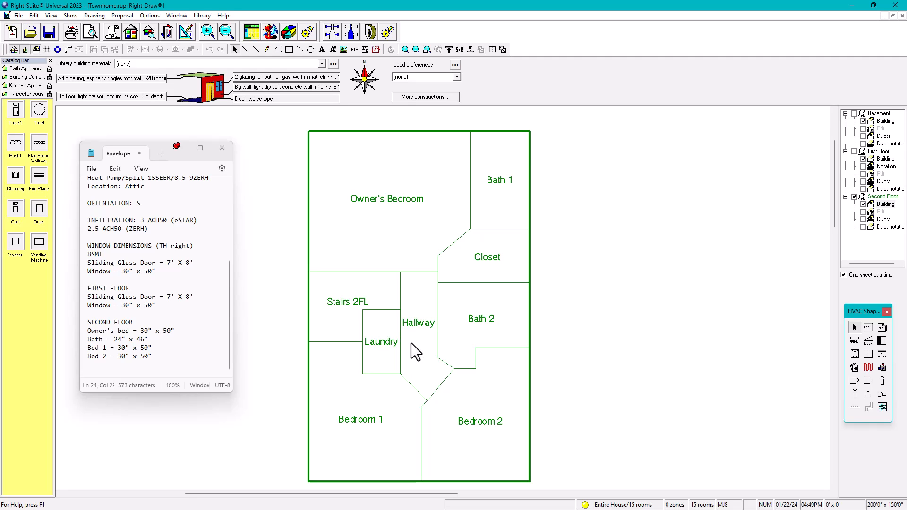
Step: In the project information's Job section, keep Front Door as the orientation reference and set it to face South
{"action": "mouse_move", "coordinate": [411, 342]}
{"action": "left_click", "coordinate": [114, 32]}
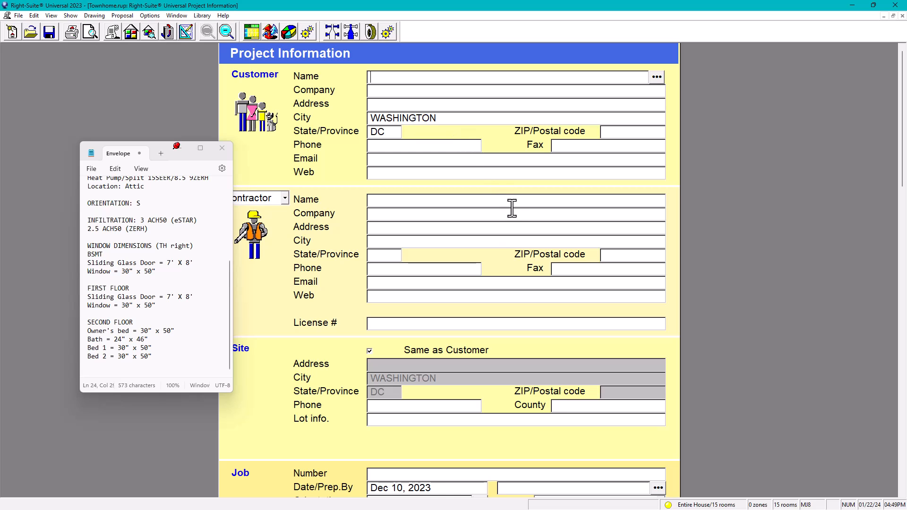
{"action": "left_click_drag", "start_coordinate": [141, 203], "coordinate": [90, 204]}
{"action": "scroll", "coordinate": [481, 274], "scroll_direction": "down", "scroll_amount": 4}
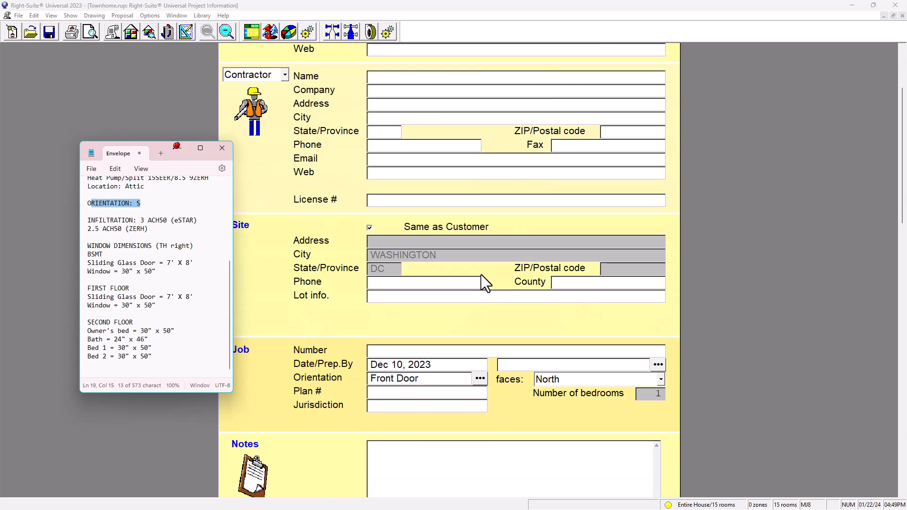
{"action": "scroll", "coordinate": [480, 274], "scroll_direction": "down", "scroll_amount": 2}
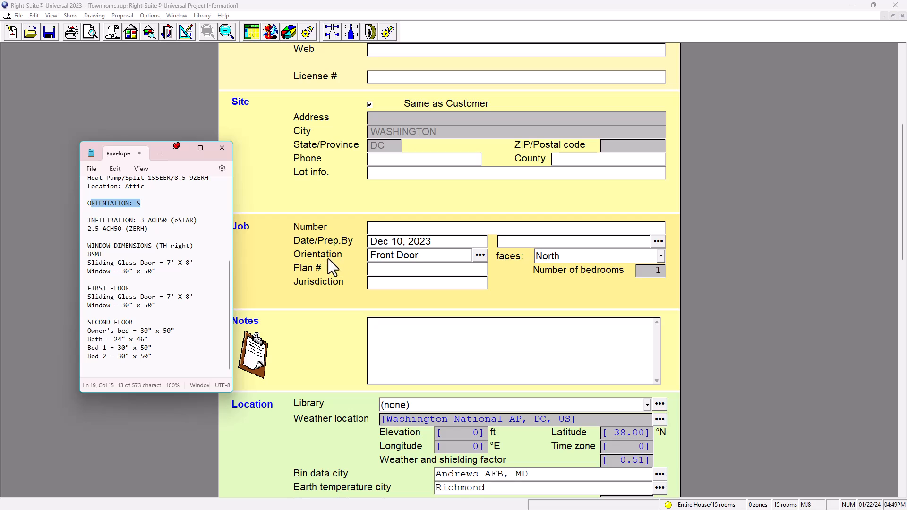
{"action": "left_click_drag", "start_coordinate": [153, 148], "coordinate": [130, 149]}
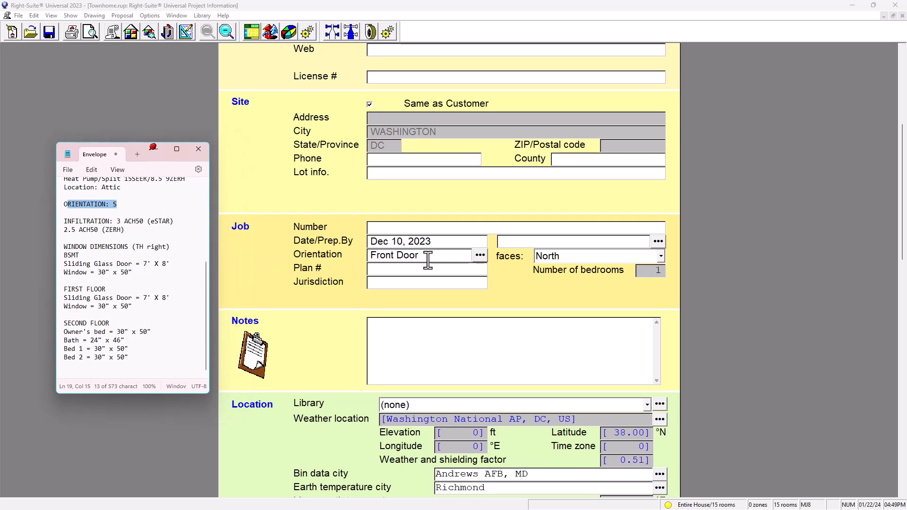
{"action": "left_click", "coordinate": [478, 258]}
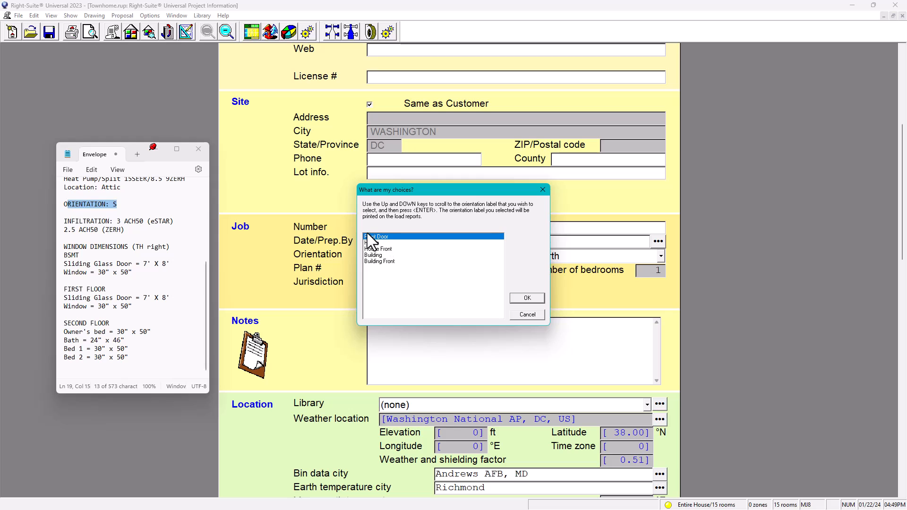
{"action": "left_click", "coordinate": [527, 300]}
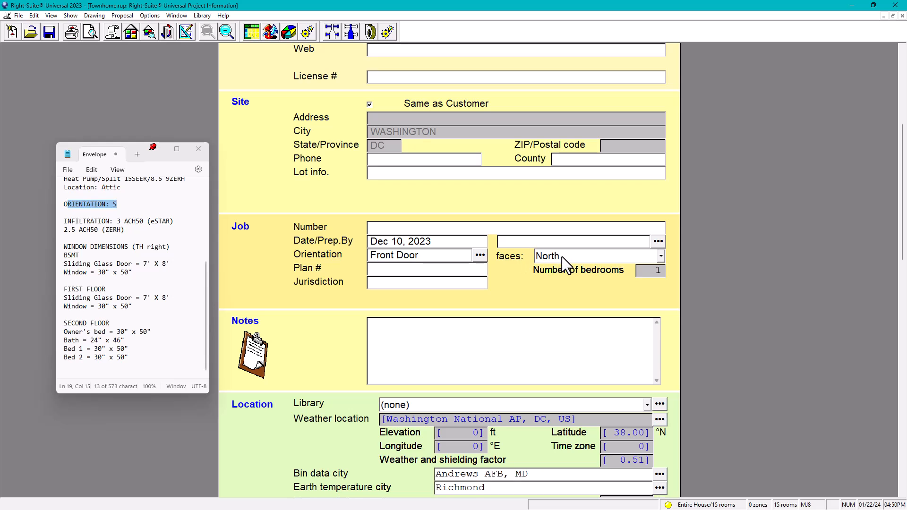
{"action": "left_click", "coordinate": [659, 256]}
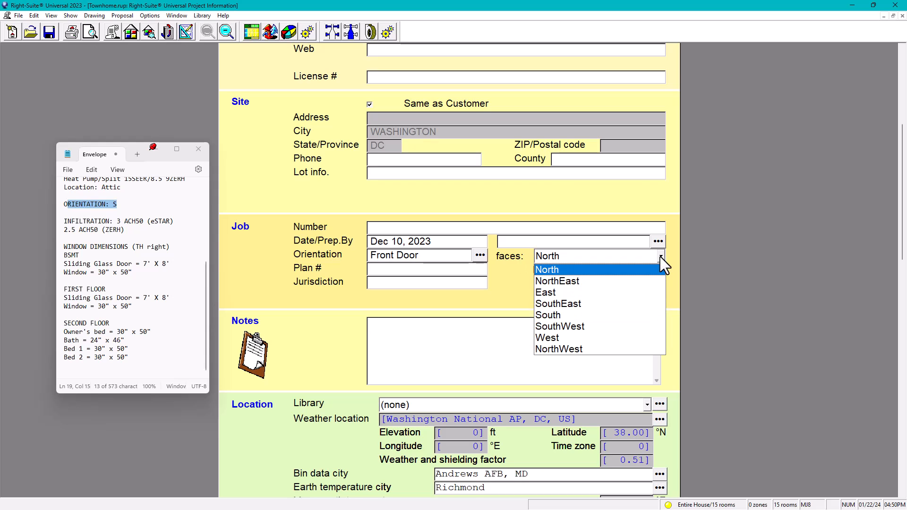
{"action": "left_click", "coordinate": [553, 317]}
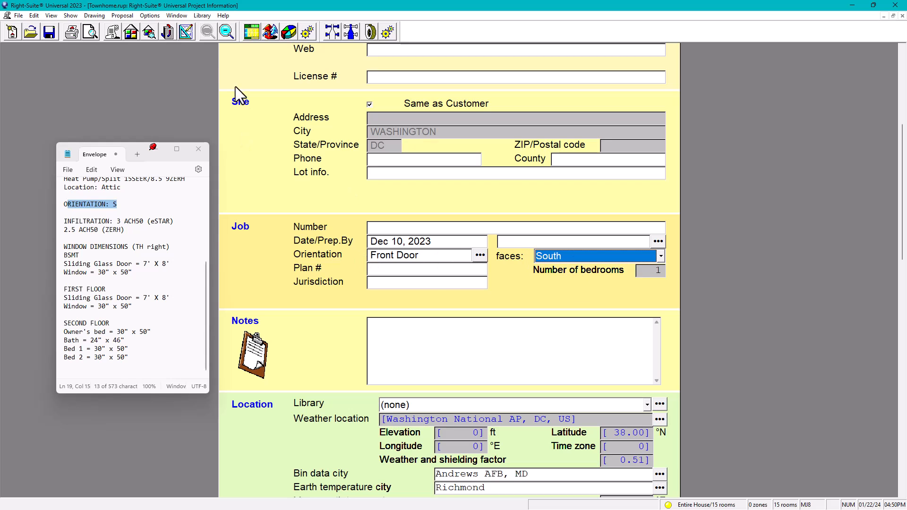
Step: Return to the floor plan drawing and make the Basement's Building layer active
{"action": "left_click", "coordinate": [186, 33]}
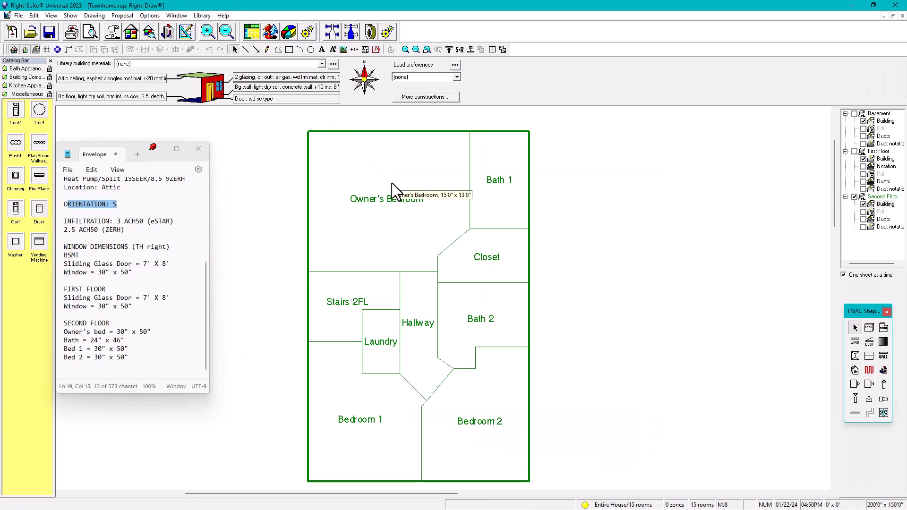
{"action": "mouse_move", "coordinate": [426, 310]}
{"action": "middle_mouse_down"}
{"action": "mouse_move", "coordinate": [432, 290]}
{"action": "mouse_move", "coordinate": [434, 297]}
{"action": "middle_mouse_up"}
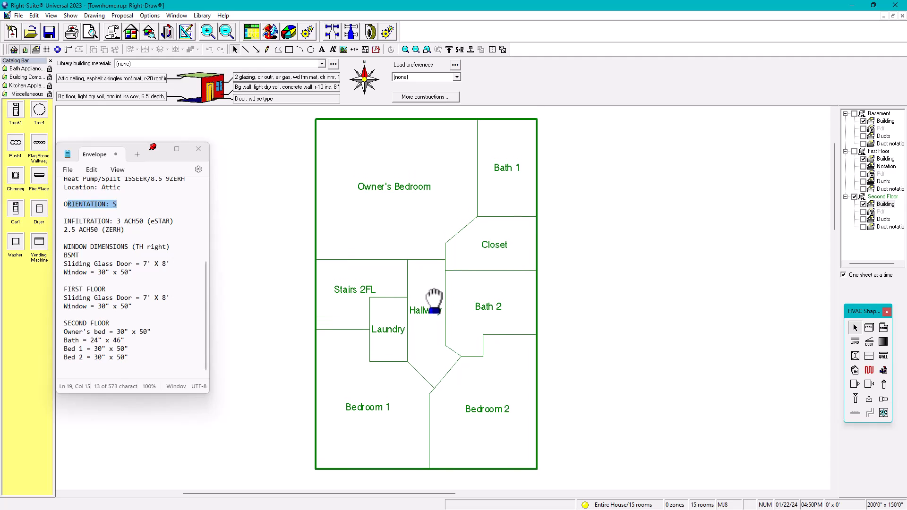
{"action": "left_click", "coordinate": [880, 119]}
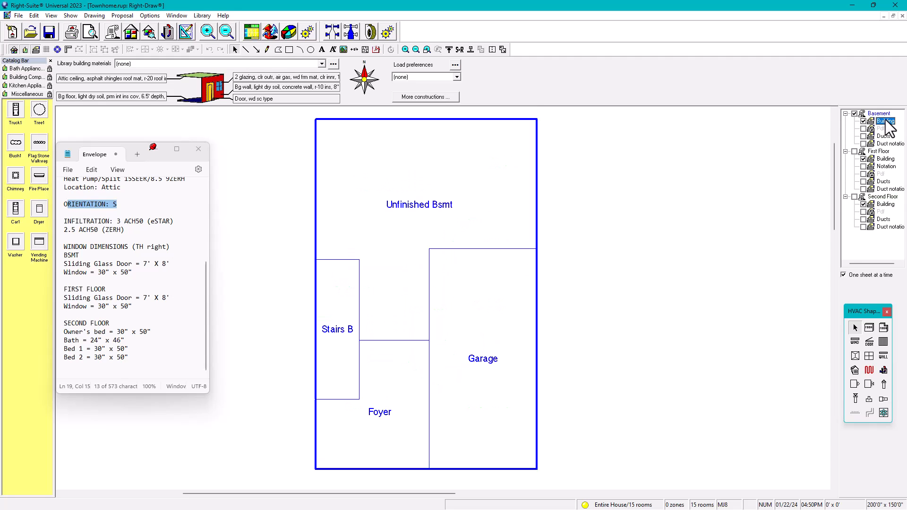
Step: Examine the basement's Pdf underlay for the front door position, then hide it and return to the Building layer
{"action": "left_click", "coordinate": [864, 130]}
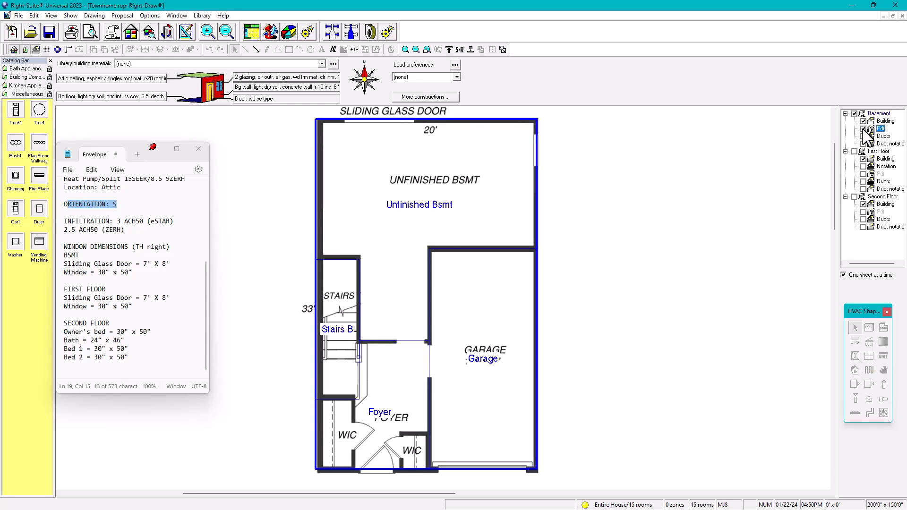
{"action": "middle_click_drag", "start_coordinate": [411, 385], "coordinate": [419, 387]}
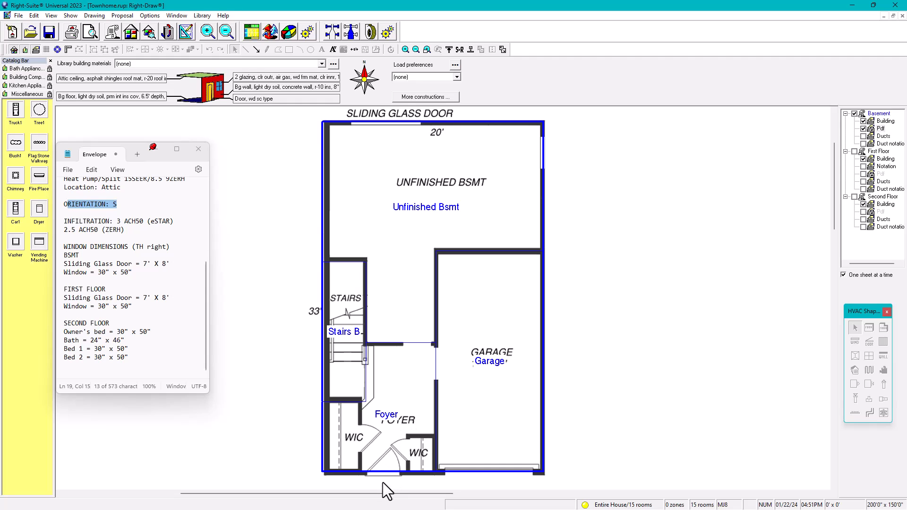
{"action": "left_click", "coordinate": [864, 129]}
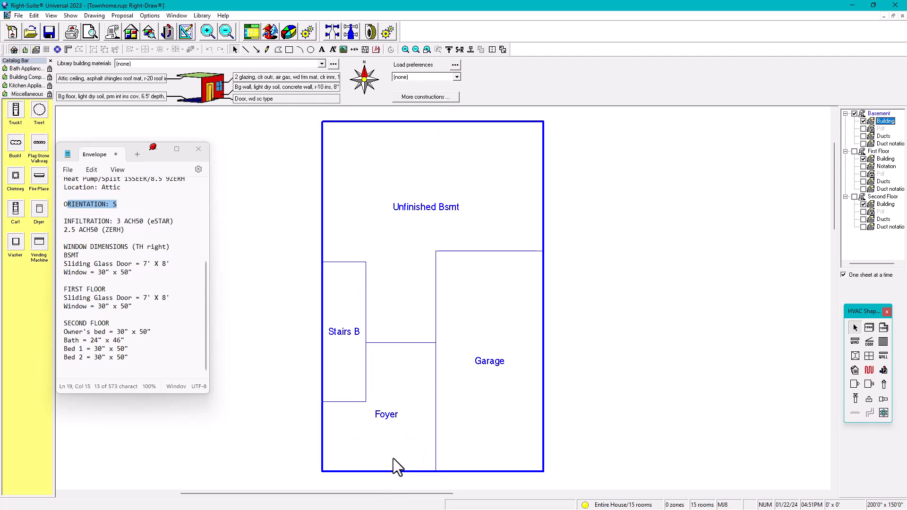
{"action": "left_click", "coordinate": [864, 129]}
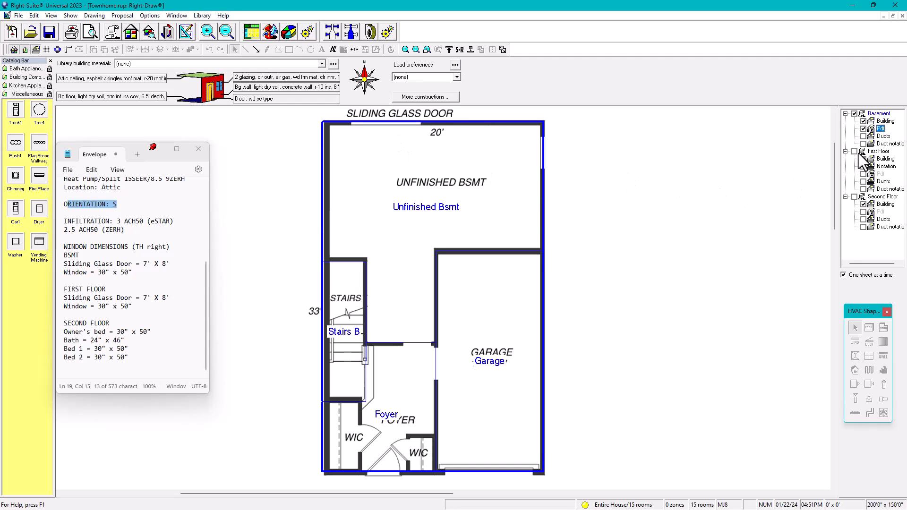
{"action": "left_click", "coordinate": [885, 121]}
{"action": "left_click", "coordinate": [863, 128]}
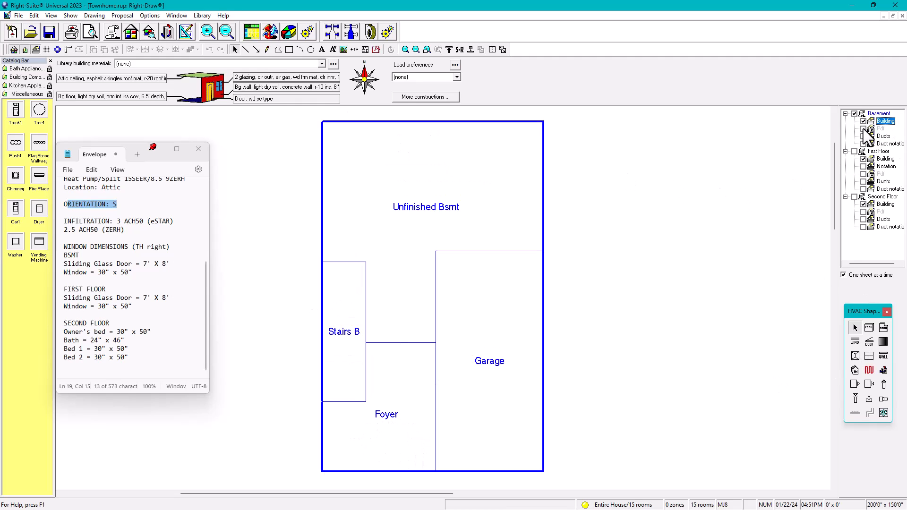
Step: Place a door about 3 ft wide in the Foyer's front exterior wall and open its property sheet
{"action": "left_click", "coordinate": [871, 341]}
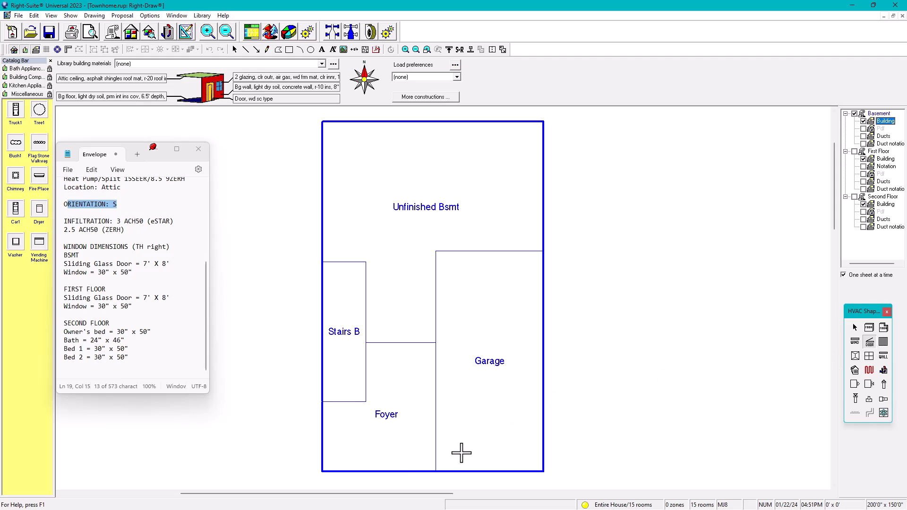
{"action": "left_click_drag", "start_coordinate": [408, 471], "coordinate": [378, 473]}
{"action": "middle_click_drag", "start_coordinate": [429, 449], "coordinate": [467, 389]}
{"action": "double_click", "coordinate": [431, 424]}
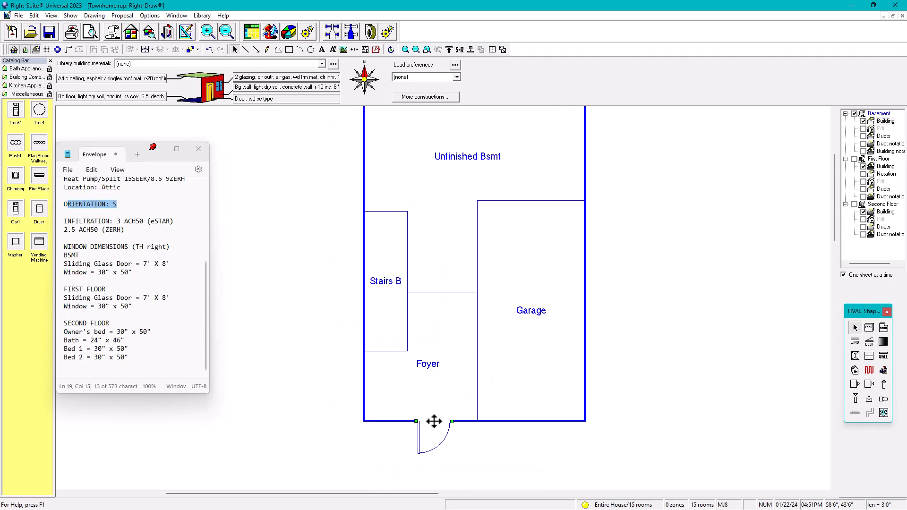
{"action": "left_click_drag", "start_coordinate": [439, 146], "coordinate": [657, 164]}
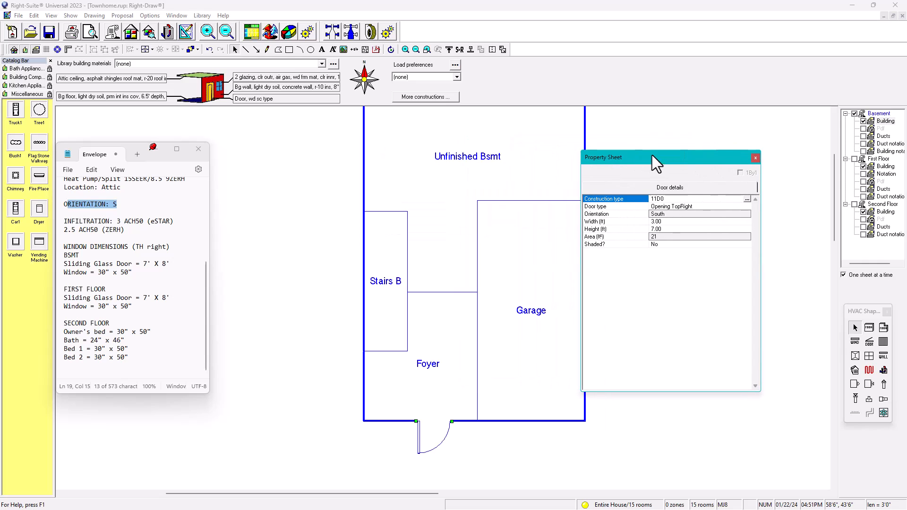
Step: Try the Opening TopLeft and Opening BottomRight door types on the Foyer door
{"action": "left_click", "coordinate": [673, 206]}
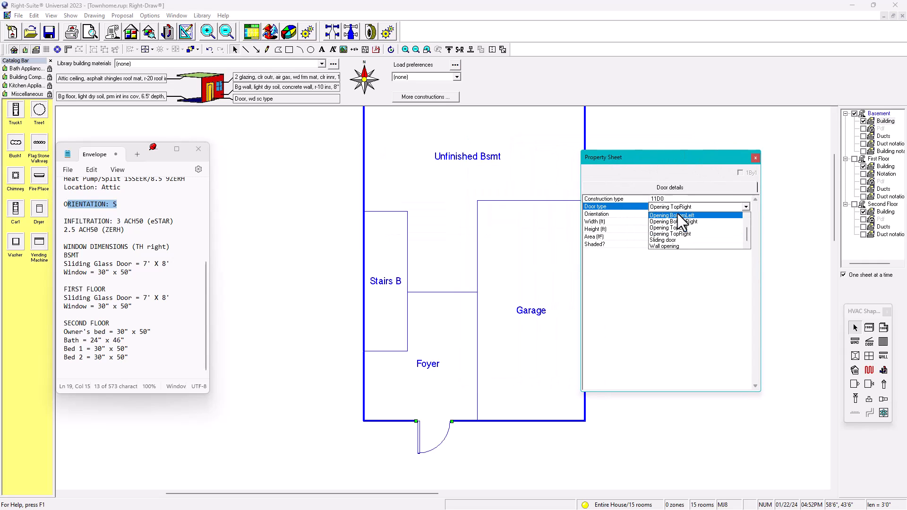
{"action": "left_click", "coordinate": [678, 227]}
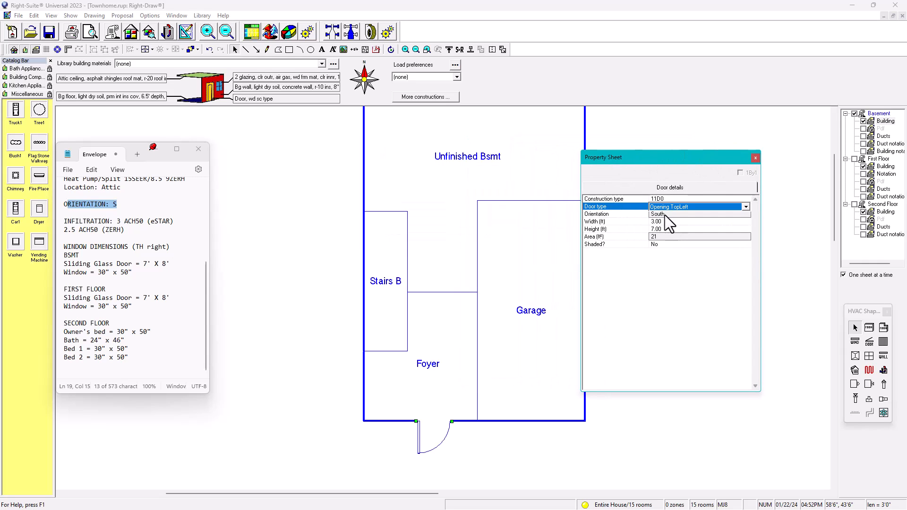
{"action": "double_click", "coordinate": [664, 200]}
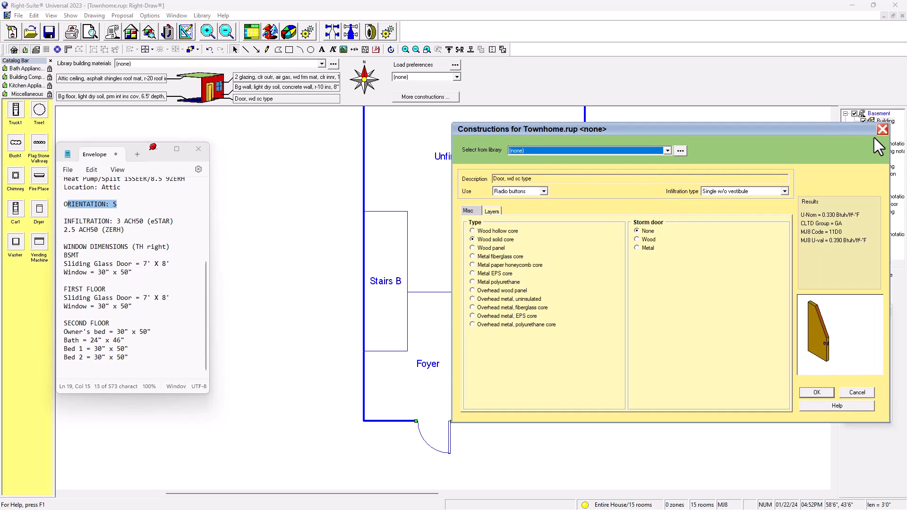
{"action": "left_click", "coordinate": [882, 129]}
{"action": "left_click", "coordinate": [685, 207]}
{"action": "left_click", "coordinate": [685, 207]}
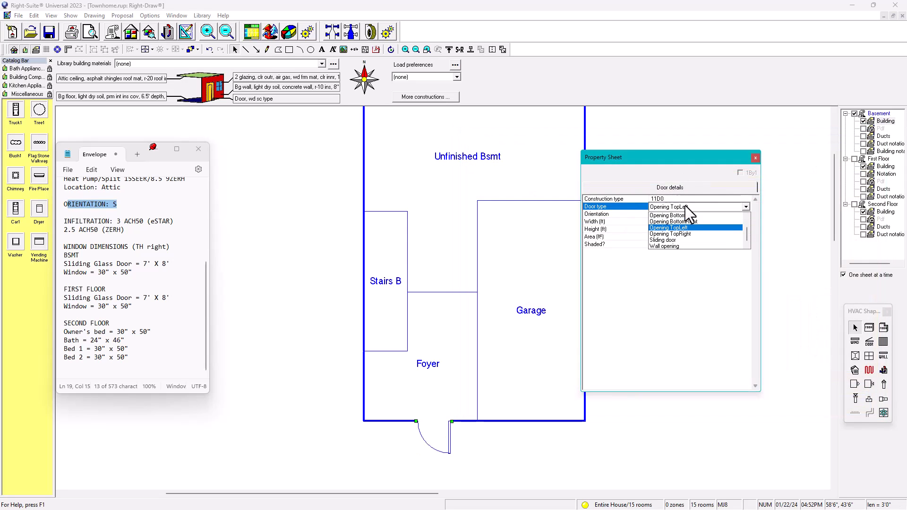
{"action": "left_click", "coordinate": [682, 223]}
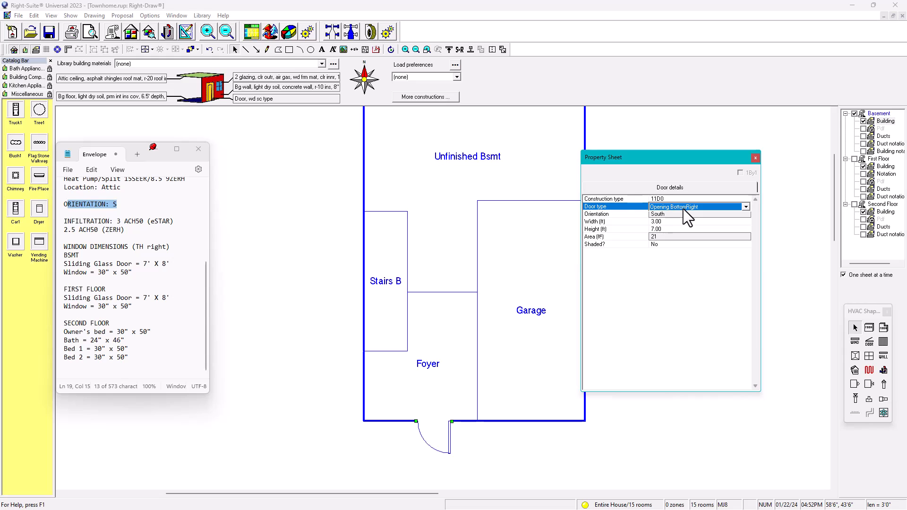
Step: Set the Foyer door's type to Opening BottomLeft and assign it the ENTRY DOOR construction from the library
{"action": "left_click", "coordinate": [684, 208]}
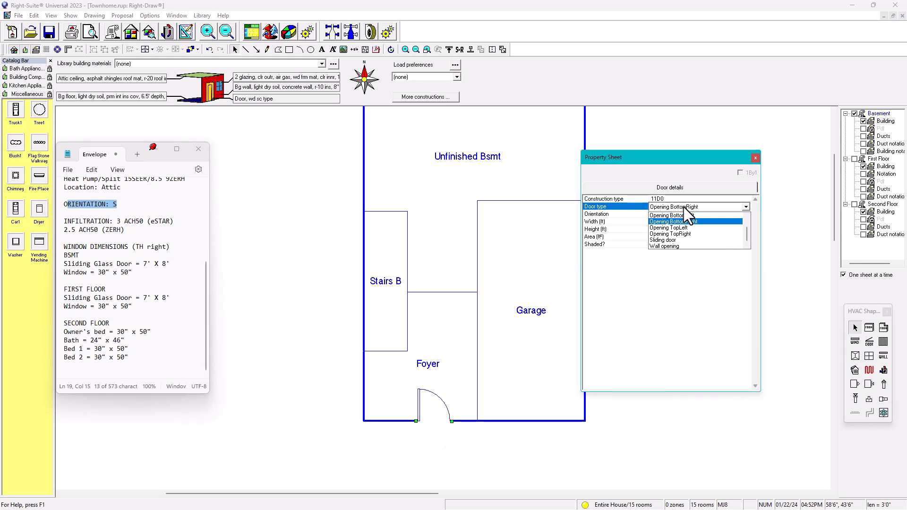
{"action": "left_click", "coordinate": [680, 216]}
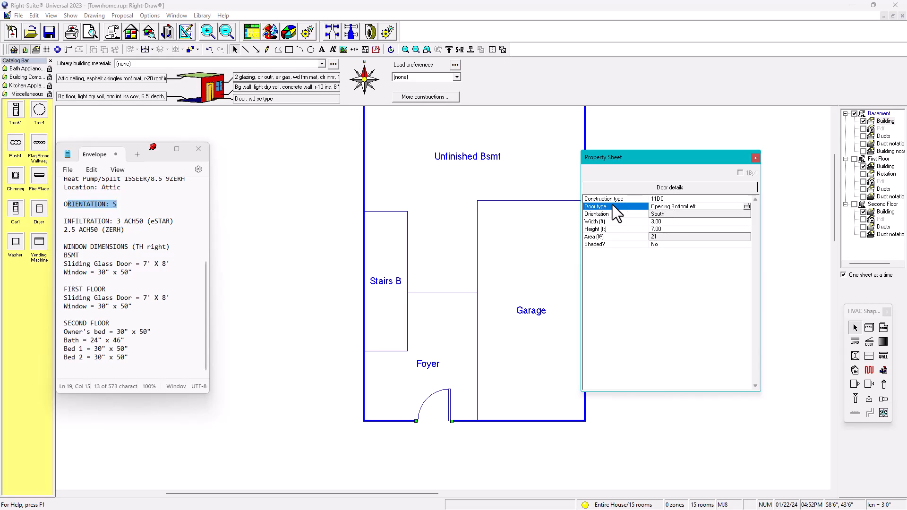
{"action": "double_click", "coordinate": [664, 200]}
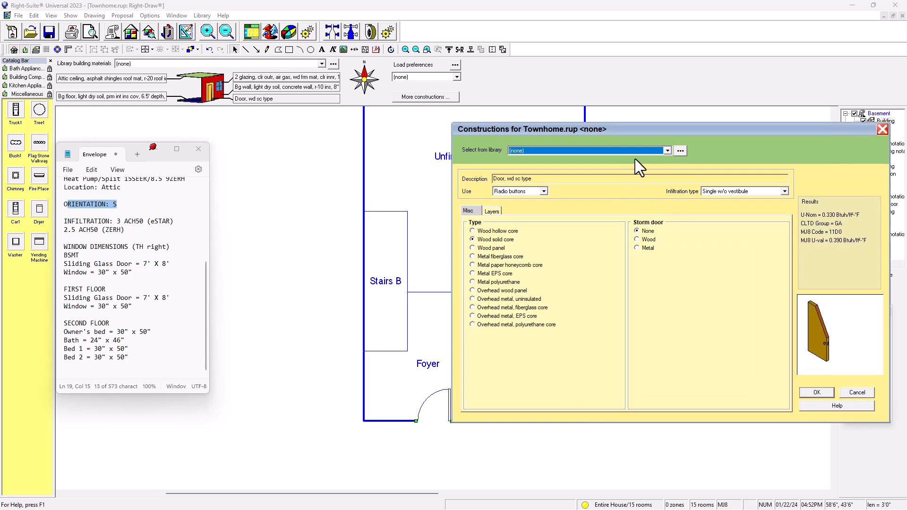
{"action": "left_click", "coordinate": [668, 150]}
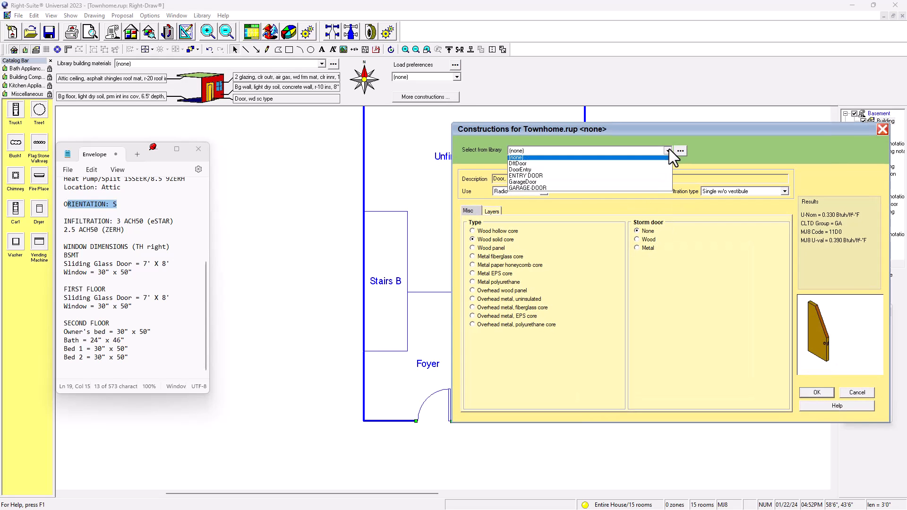
{"action": "left_click", "coordinate": [534, 180]}
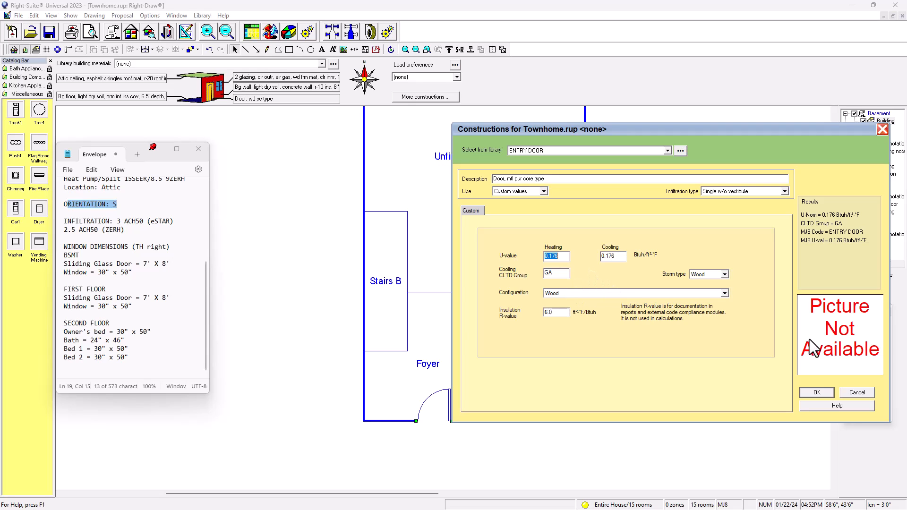
{"action": "left_click", "coordinate": [811, 394]}
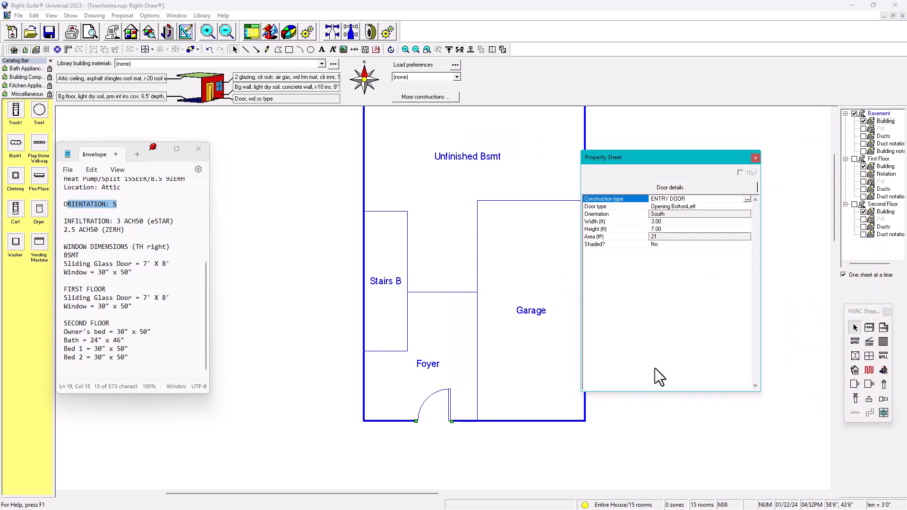
{"action": "left_click", "coordinate": [755, 158]}
Step: Check the front door's facing direction in the project information and return to the basement drawing
{"action": "middle_click_drag", "start_coordinate": [615, 373], "coordinate": [593, 322]}
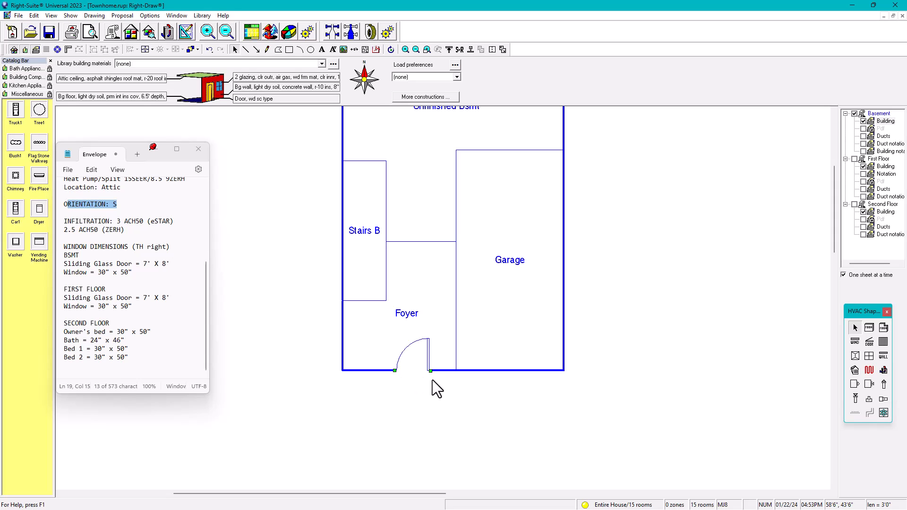
{"action": "left_click", "coordinate": [111, 32]}
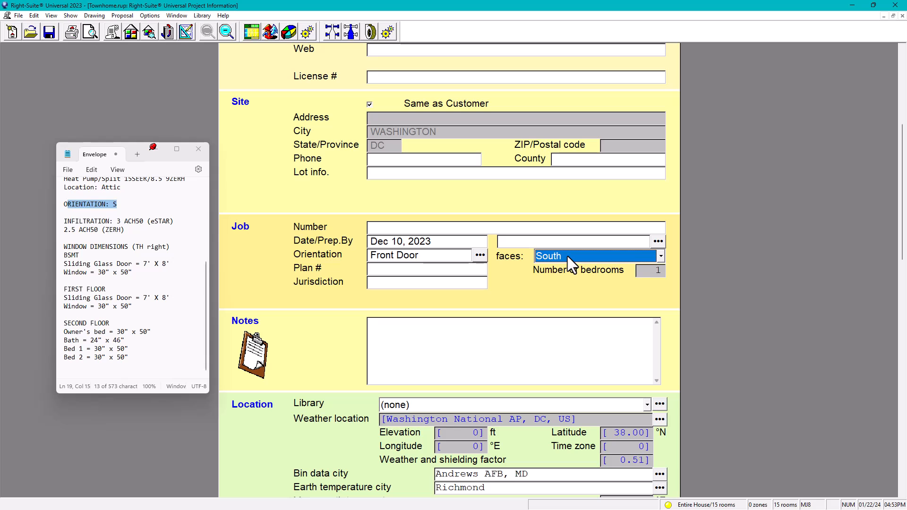
{"action": "left_click", "coordinate": [186, 32]}
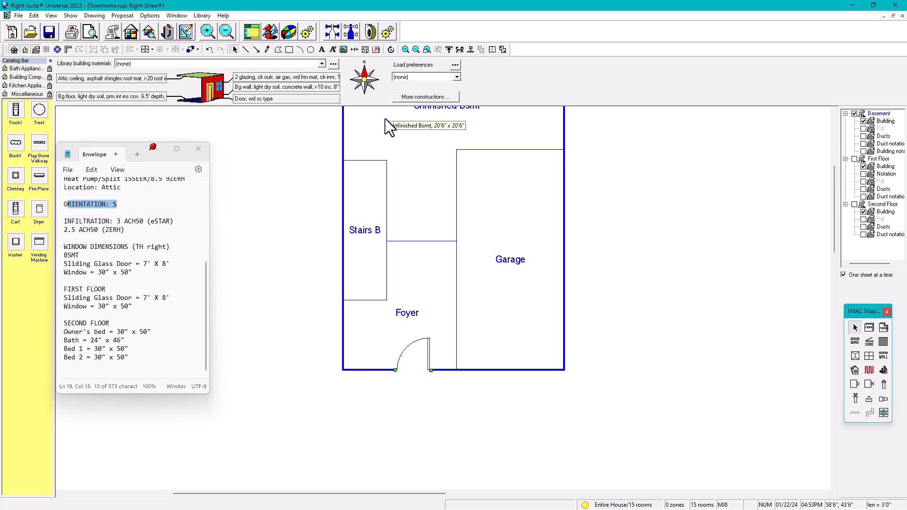
Step: Check the ENTRY DOOR's orientation in the Right-J Worksheet, moving the Envelope notes aside, and return to the basement drawing
{"action": "left_click", "coordinate": [249, 34]}
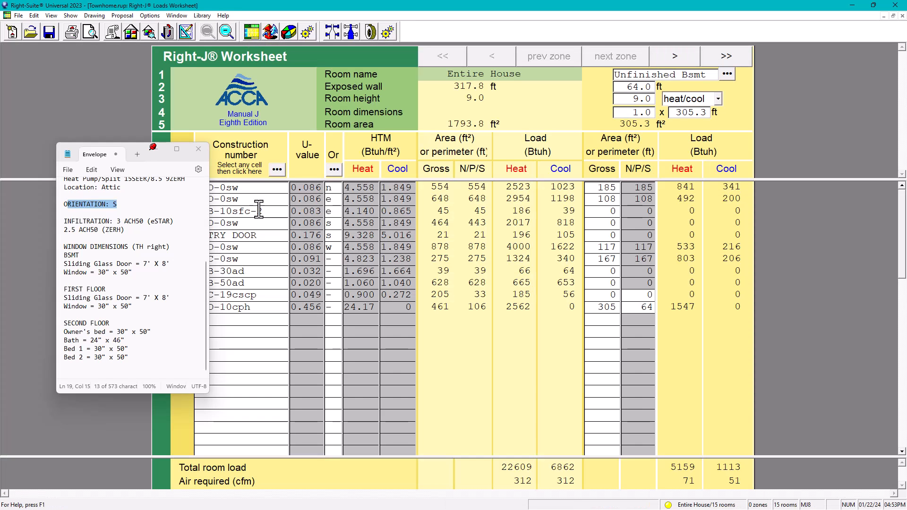
{"action": "left_click", "coordinate": [135, 148]}
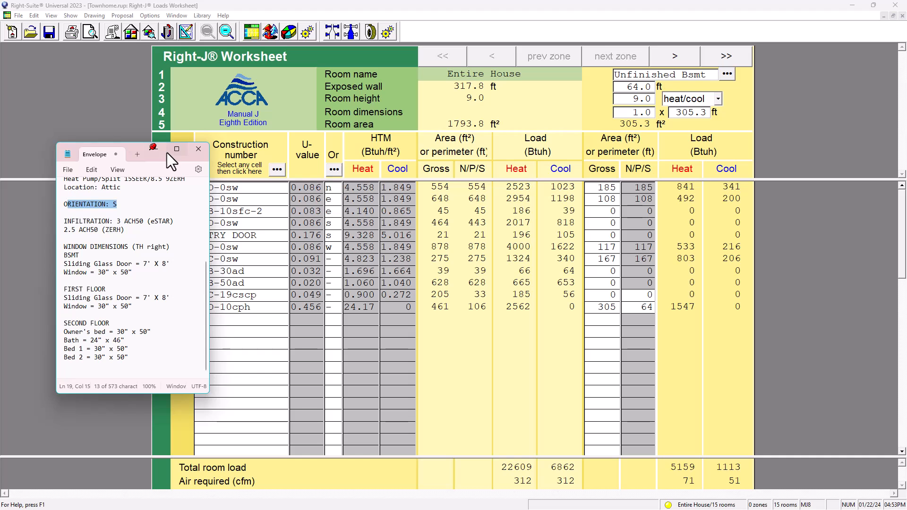
{"action": "left_click_drag", "start_coordinate": [164, 157], "coordinate": [123, 170]}
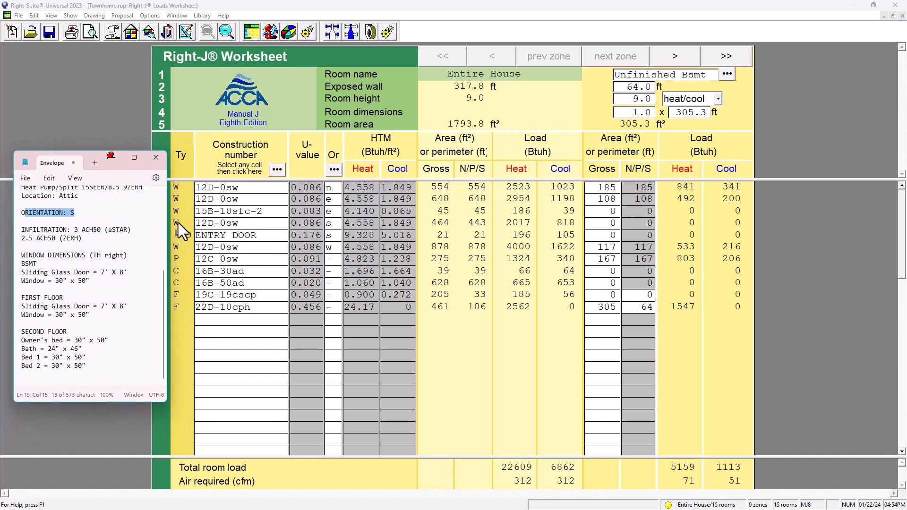
{"action": "left_click", "coordinate": [198, 236]}
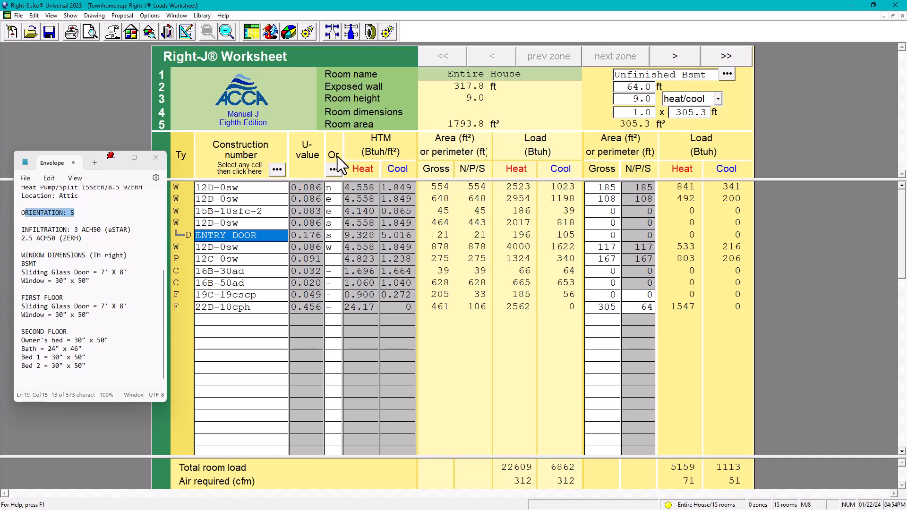
{"action": "left_click", "coordinate": [333, 235]}
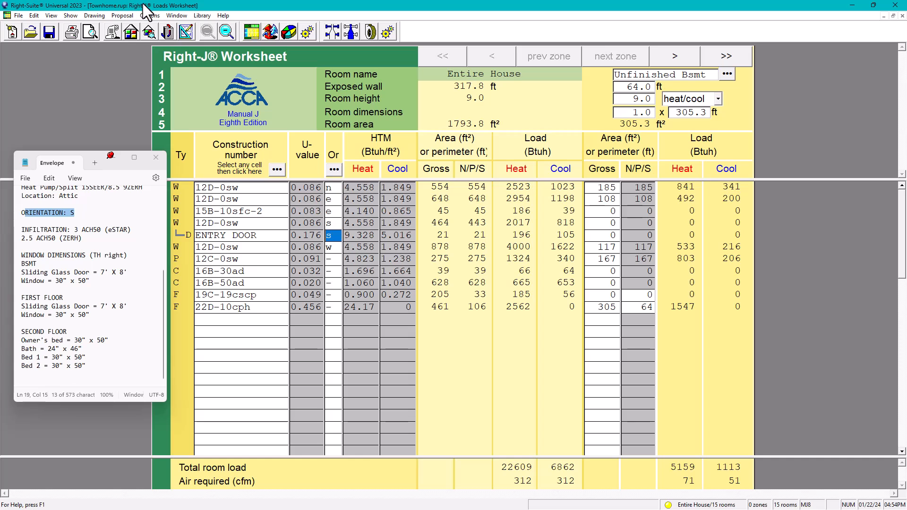
{"action": "left_click", "coordinate": [186, 29]}
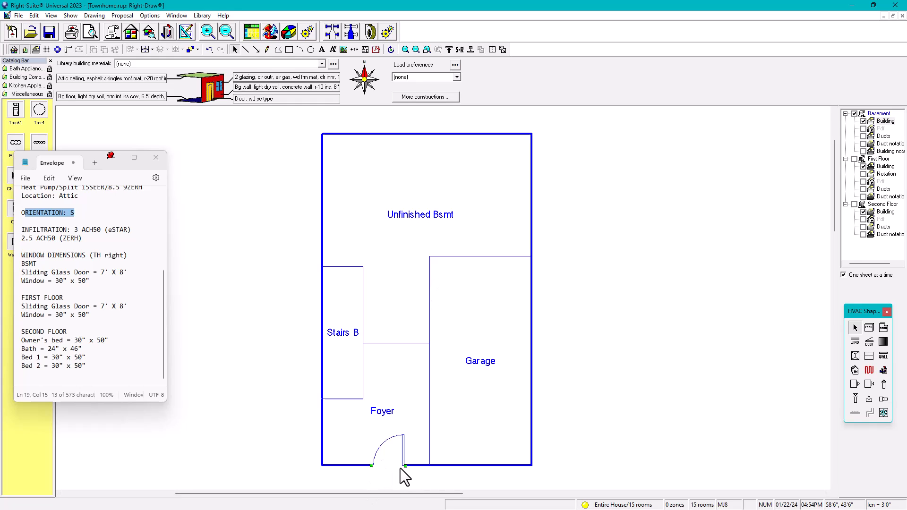
Step: Check the window location on the basement PDF plan and place a window about 3.5 ft wide in the Unfinished Bsmt's east exterior wall
{"action": "left_click", "coordinate": [863, 128]}
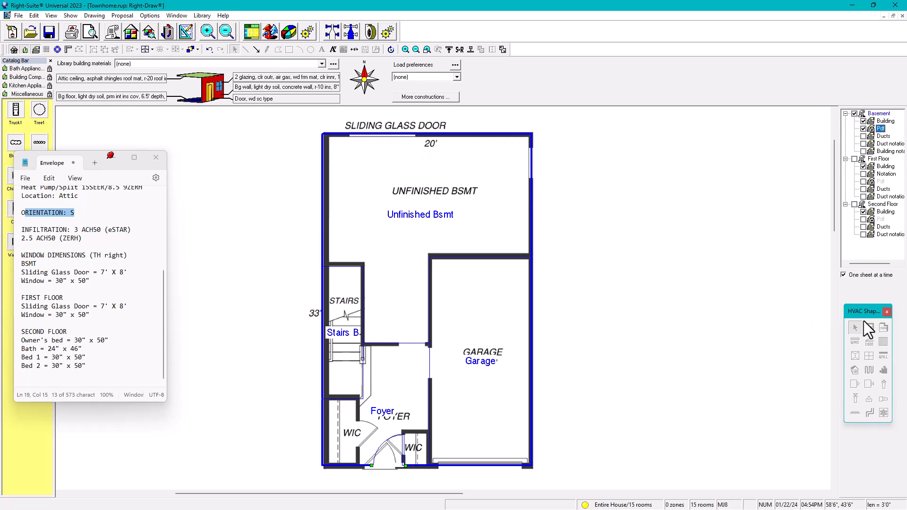
{"action": "left_click", "coordinate": [864, 128]}
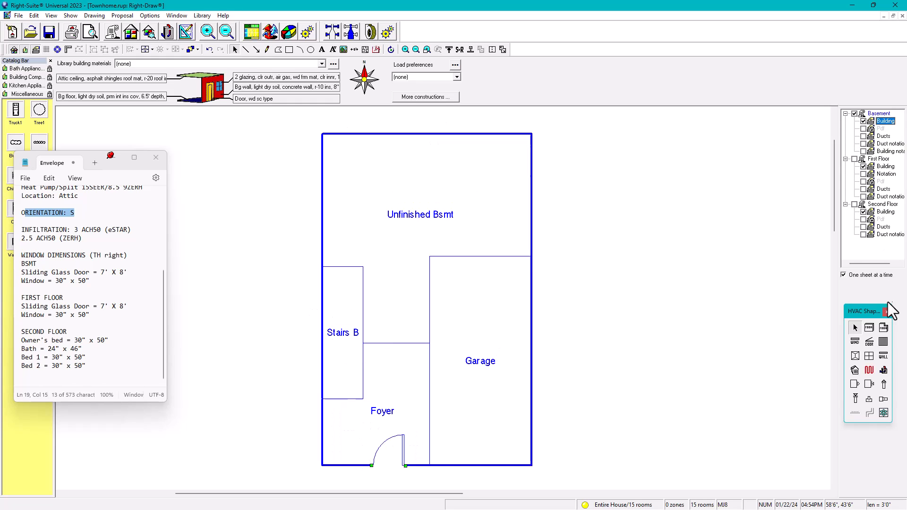
{"action": "left_click", "coordinate": [855, 340]}
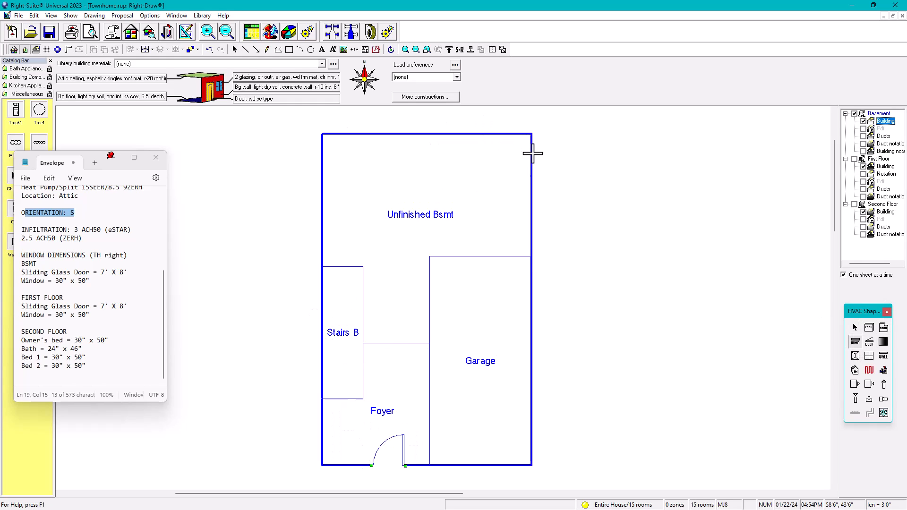
{"action": "left_click", "coordinate": [531, 187]}
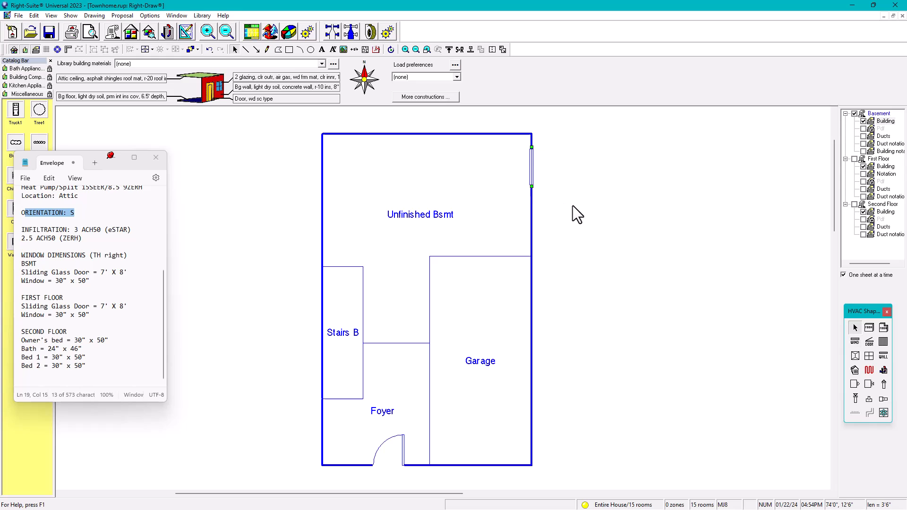
{"action": "left_click", "coordinate": [573, 205]}
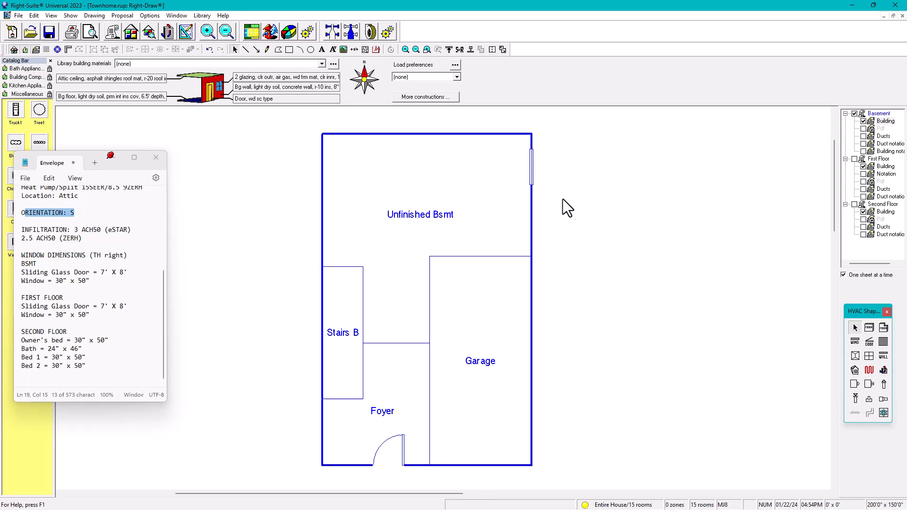
Step: Highlight the basement window size in the Envelope notes, switch to Inch Calculator in the browser and fit its window beside the notes
{"action": "left_click", "coordinate": [90, 158]}
{"action": "left_click_drag", "start_coordinate": [93, 155], "coordinate": [138, 147]}
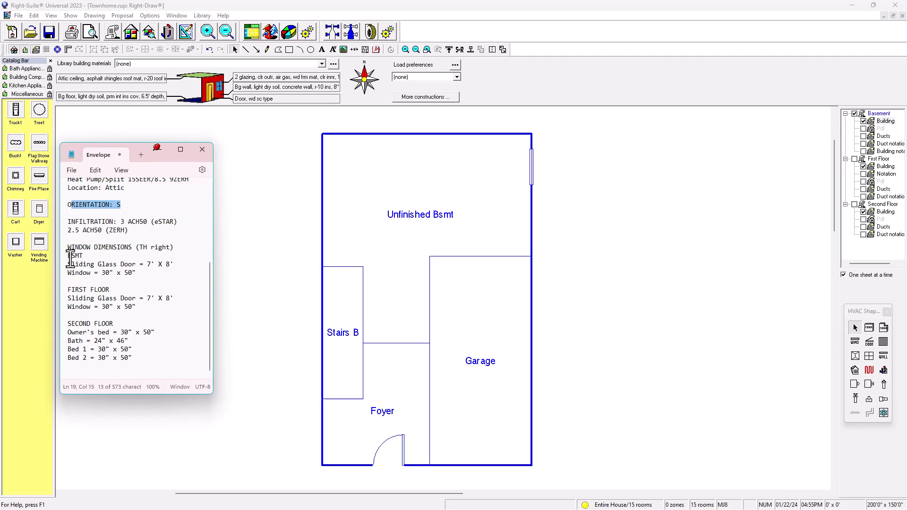
{"action": "left_click_drag", "start_coordinate": [70, 273], "coordinate": [121, 272]}
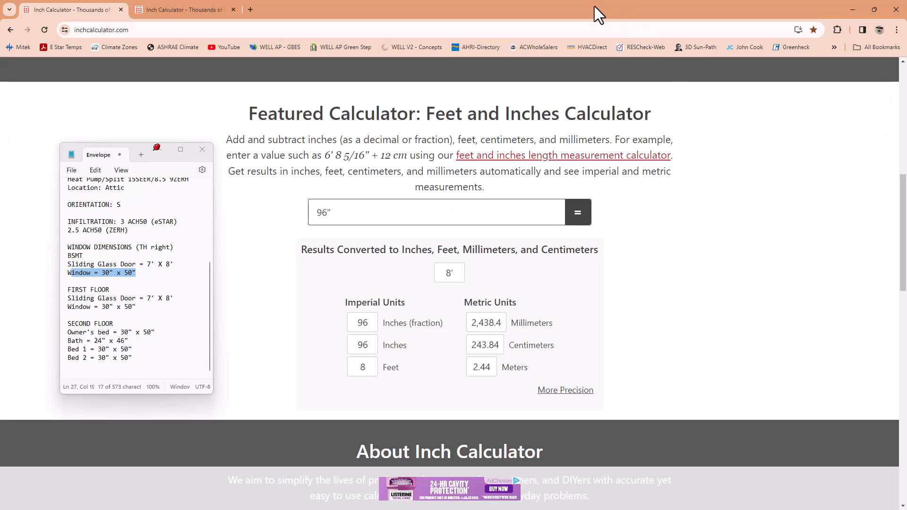
{"action": "left_click_drag", "start_coordinate": [595, 7], "coordinate": [625, 55]}
{"action": "left_click", "coordinate": [453, 58]}
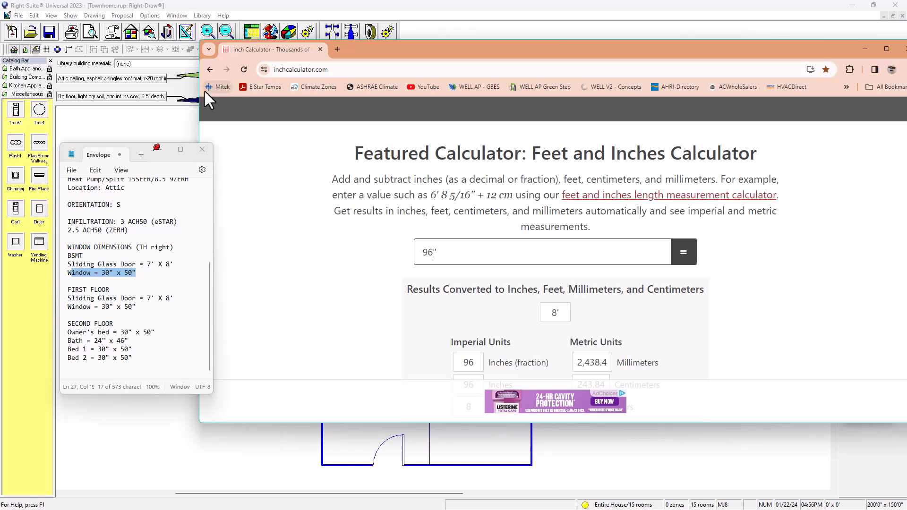
{"action": "left_click_drag", "start_coordinate": [201, 90], "coordinate": [425, 89]}
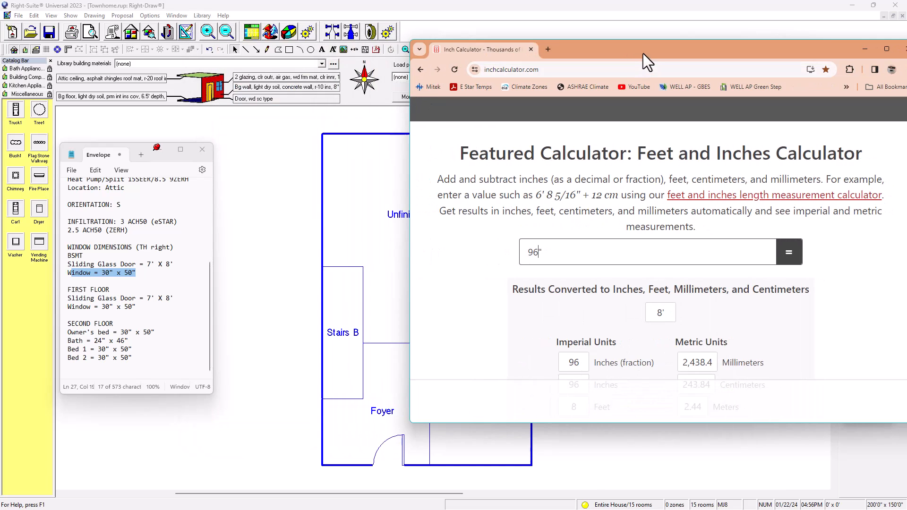
{"action": "left_click_drag", "start_coordinate": [642, 54], "coordinate": [549, 36]}
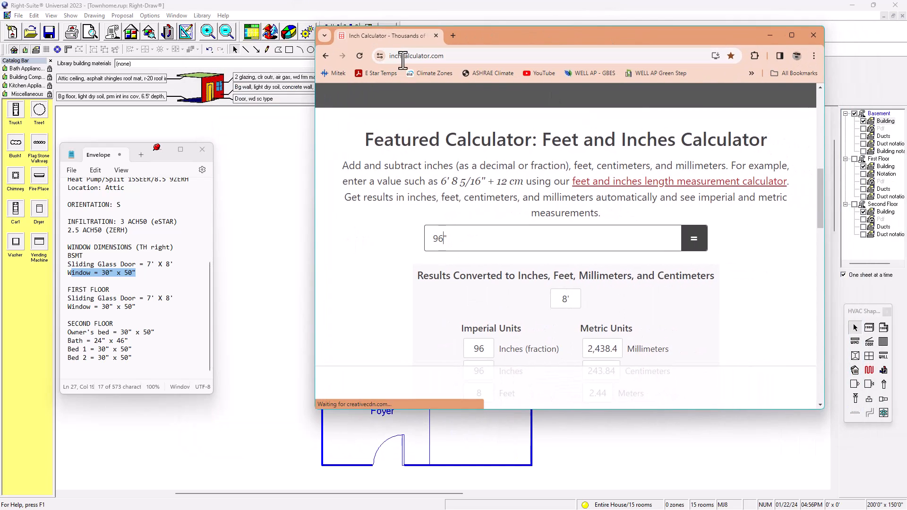
Step: Convert 7' with the Feet and Inches Calculator
{"action": "scroll", "coordinate": [529, 237], "scroll_direction": "down", "scroll_amount": 3}
{"action": "scroll", "coordinate": [516, 219], "scroll_direction": "up", "scroll_amount": 2}
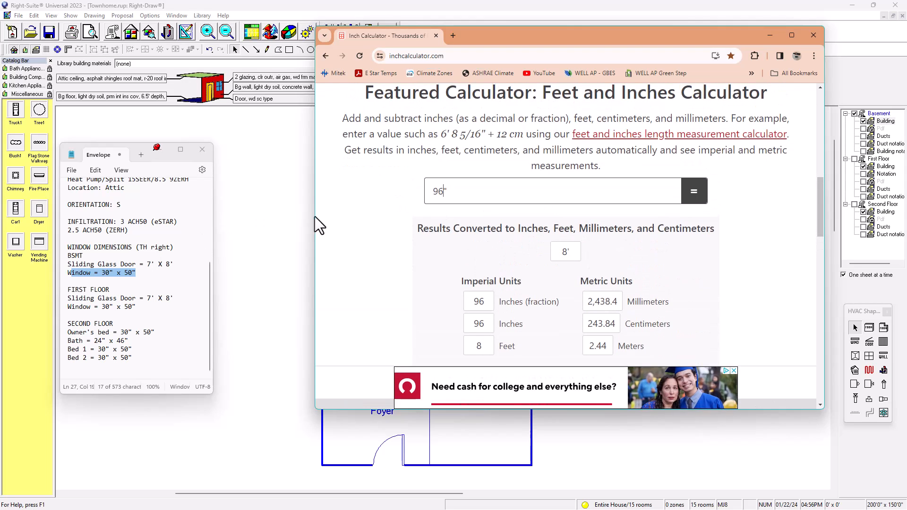
{"action": "left_click_drag", "start_coordinate": [486, 187], "coordinate": [365, 193]}
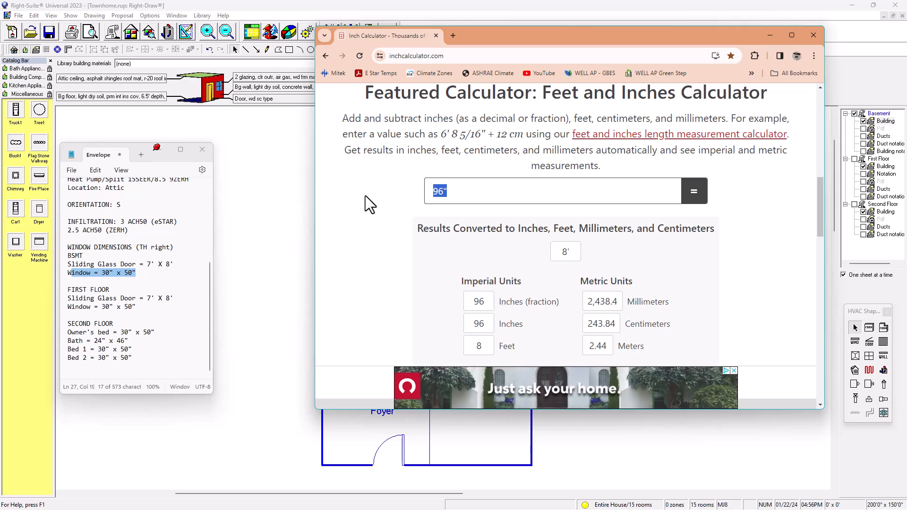
{"action": "type", "text": "7'"}
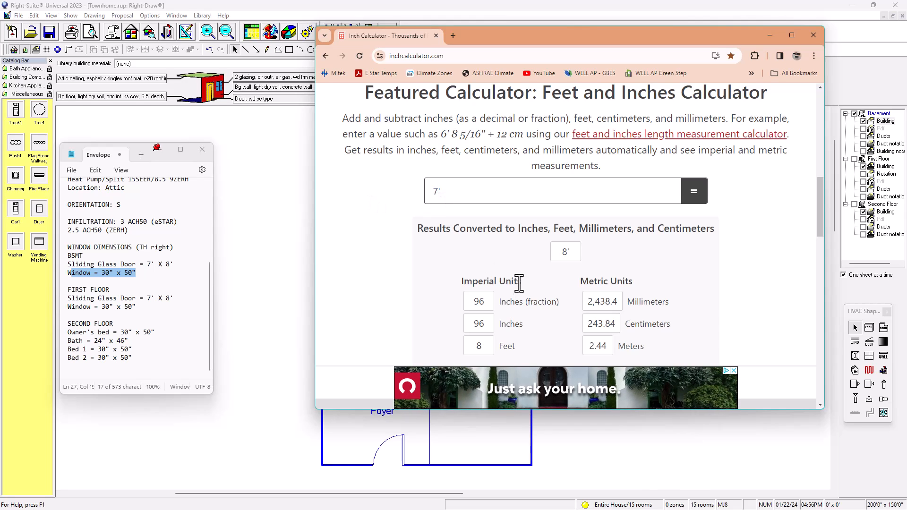
{"action": "left_click", "coordinate": [695, 193]}
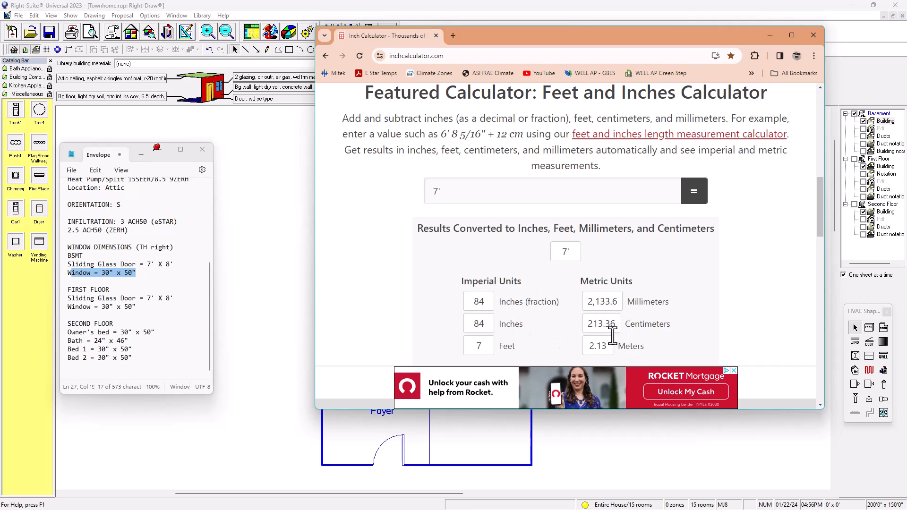
Step: Convert 96" with the Feet and Inches Calculator
{"action": "left_click", "coordinate": [443, 194]}
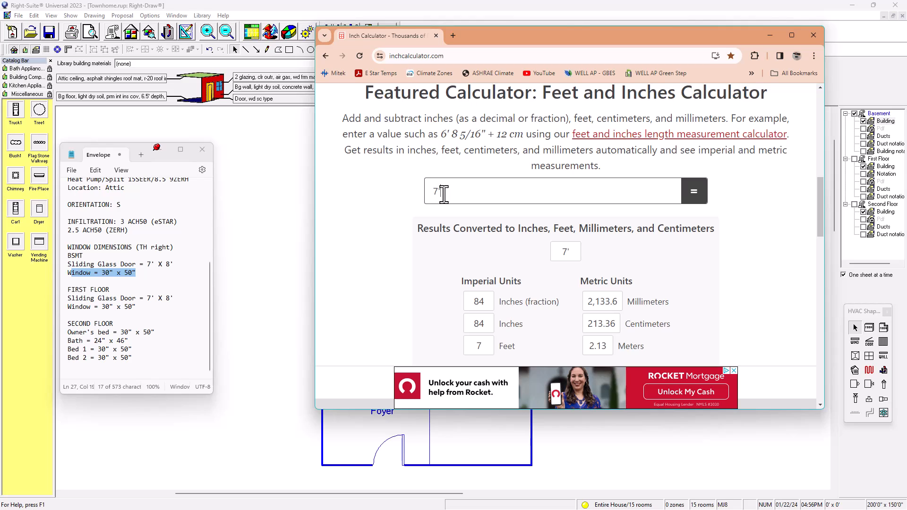
{"action": "key", "text": "BackSpace"}
{"action": "key", "text": "BackSpace"}
{"action": "type", "text": "96\""}
{"action": "left_click", "coordinate": [693, 192]}
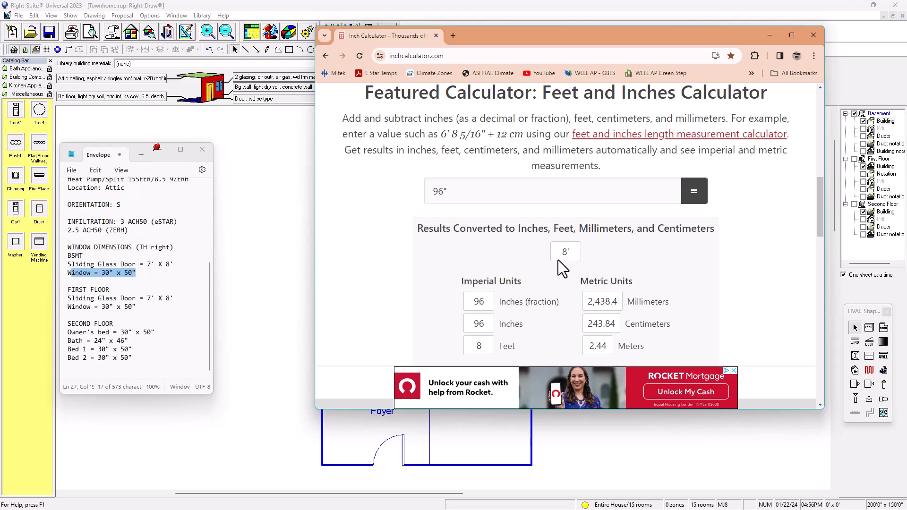
Step: Convert 102" with the Feet and Inches Calculator
{"action": "left_click_drag", "start_coordinate": [455, 192], "coordinate": [419, 194]}
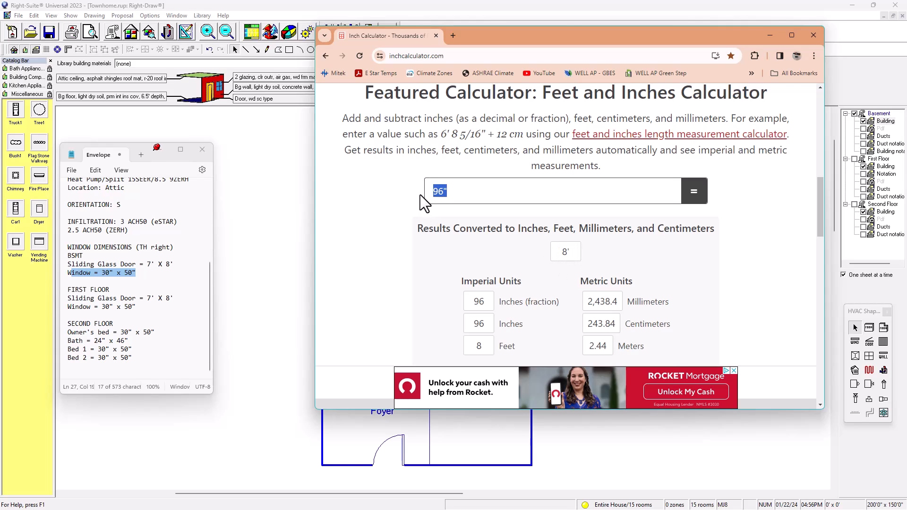
{"action": "type", "text": "102"}
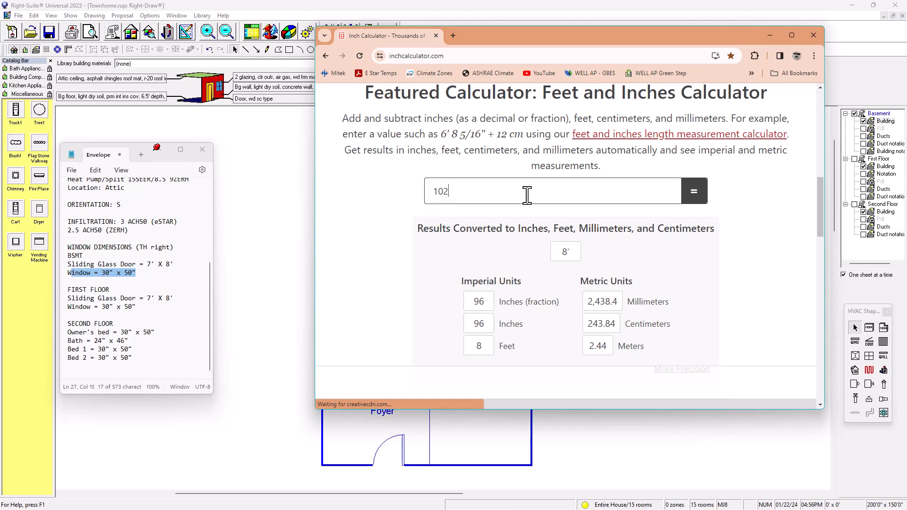
{"action": "type", "text": "\""}
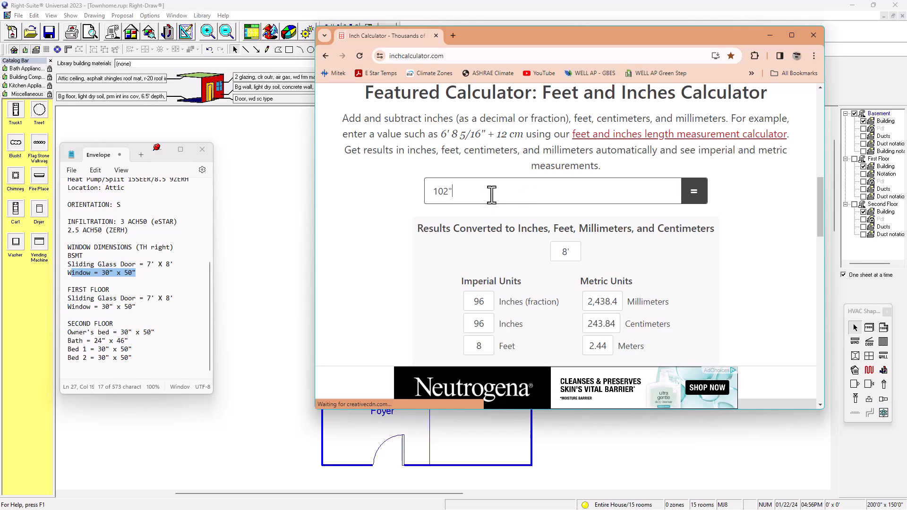
{"action": "left_click", "coordinate": [695, 194]}
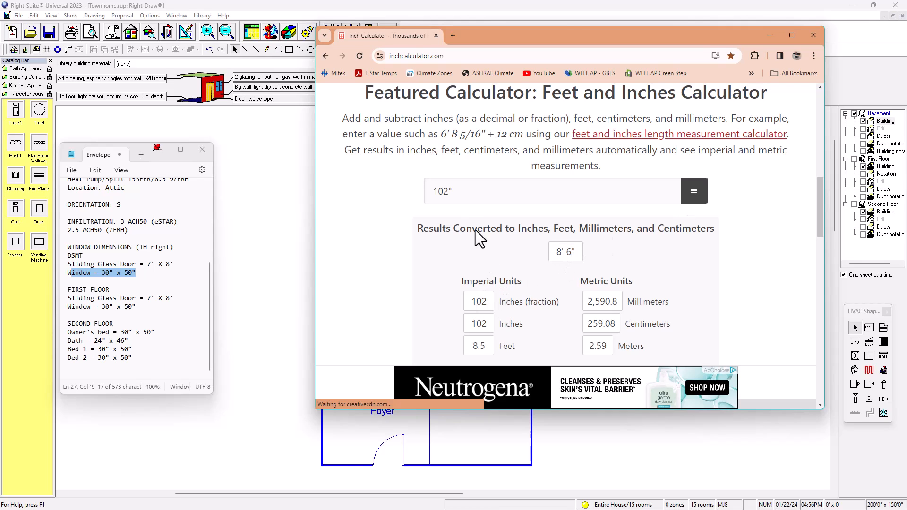
Step: Calculate the sums 102"+42" and 102"+45" with the Feet and Inches Calculator
{"action": "left_click", "coordinate": [459, 191]}
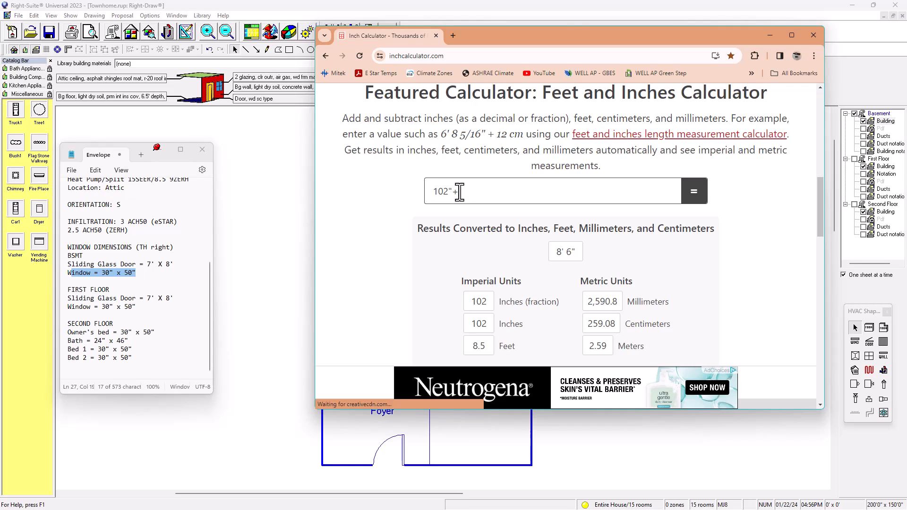
{"action": "type", "text": "+42\""}
{"action": "key", "text": "Return"}
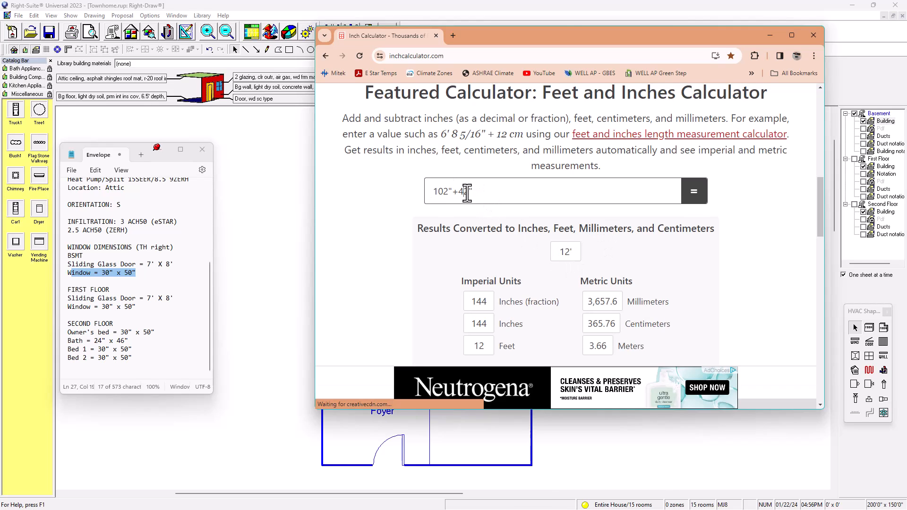
{"action": "key", "text": "BackSpace"}
{"action": "type", "text": "5"}
{"action": "key", "text": "Return"}
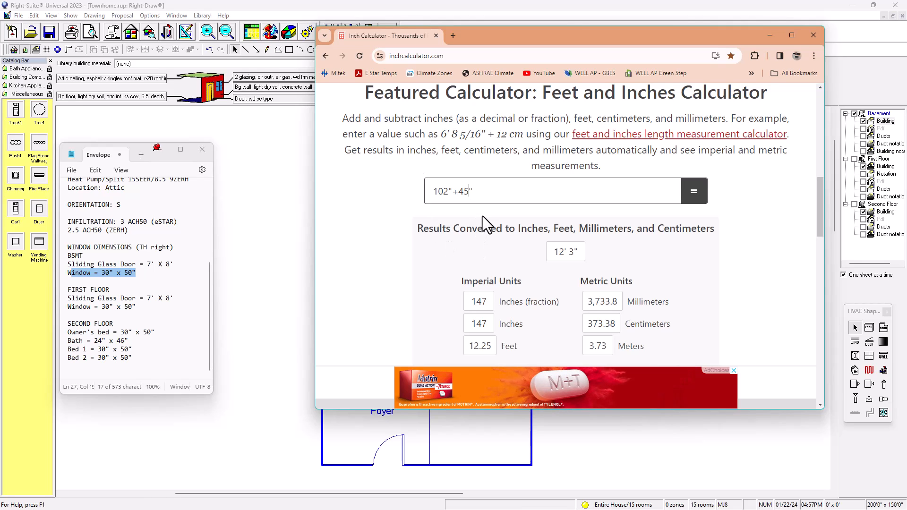
Step: Move the calculator off the drawing and open the property sheet of the Unfinished Bsmt's window in Right-Suite Universal
{"action": "scroll", "coordinate": [529, 243], "scroll_direction": "up", "scroll_amount": 1}
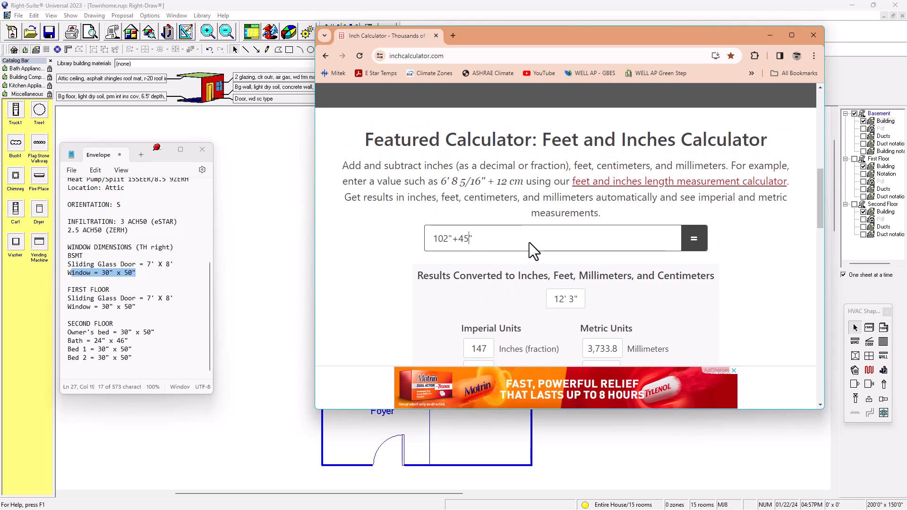
{"action": "scroll", "coordinate": [529, 243], "scroll_direction": "up", "scroll_amount": 2}
{"action": "left_click_drag", "start_coordinate": [543, 33], "coordinate": [906, 172]}
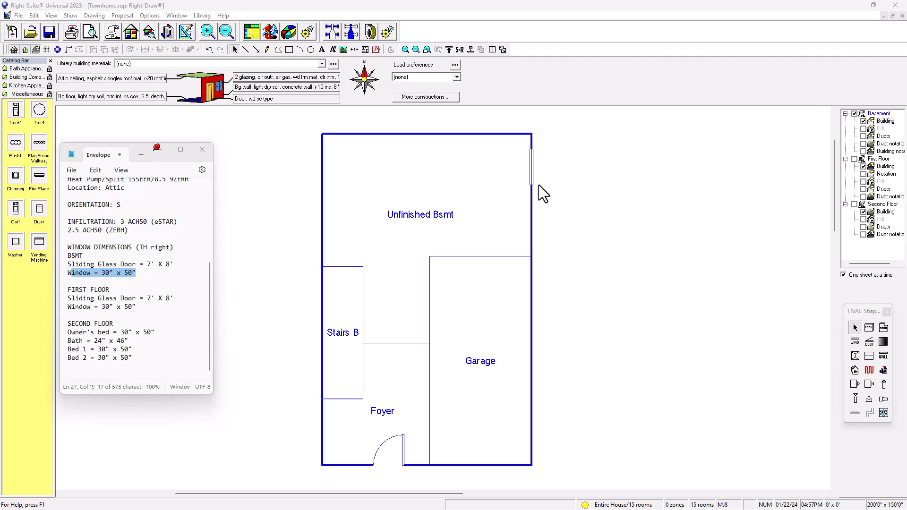
{"action": "double_click", "coordinate": [531, 169]}
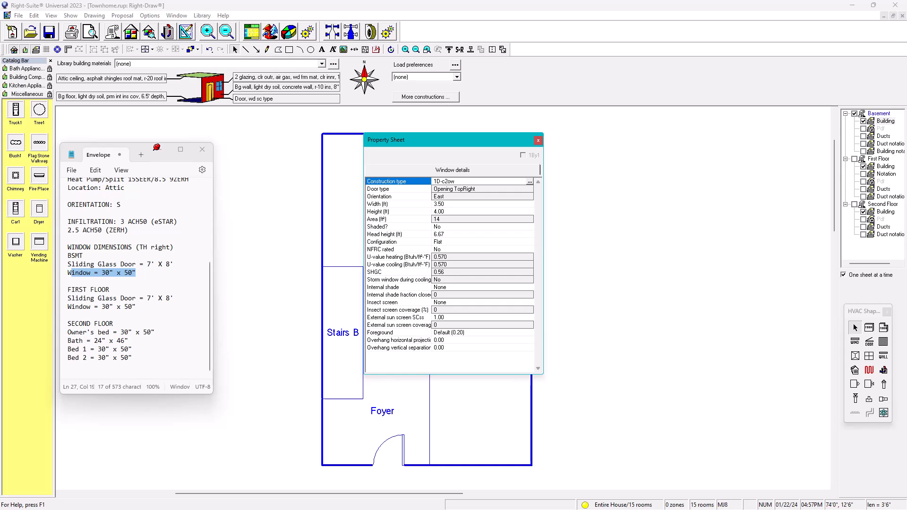
Step: Bring the Feet and Inches Calculator back into view and convert 30" with it
{"action": "left_click_drag", "start_coordinate": [906, 113], "coordinate": [435, 72]}
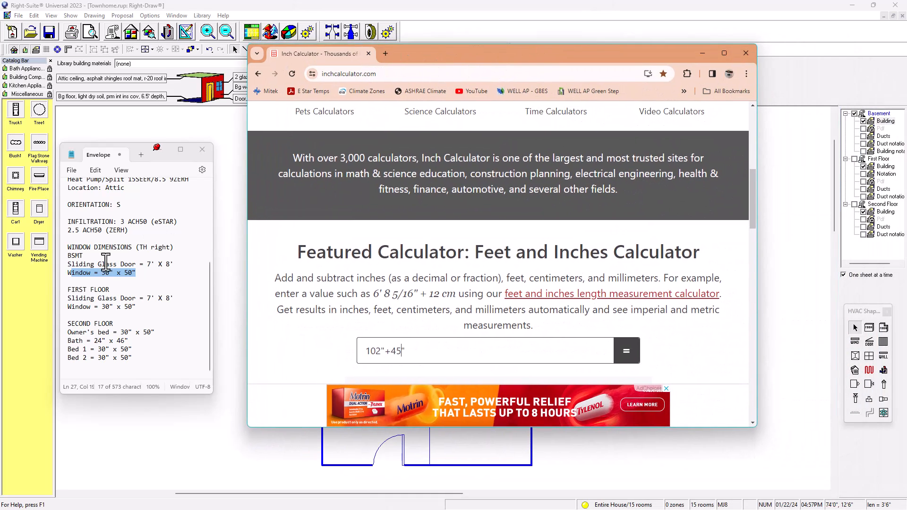
{"action": "left_click", "coordinate": [390, 351]}
{"action": "left_click_drag", "start_coordinate": [409, 354], "coordinate": [349, 350]}
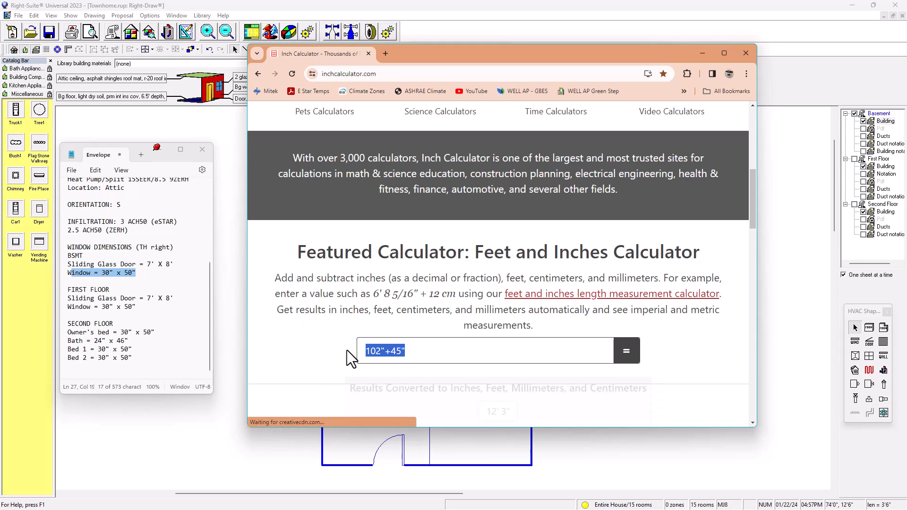
{"action": "type", "text": "30\""}
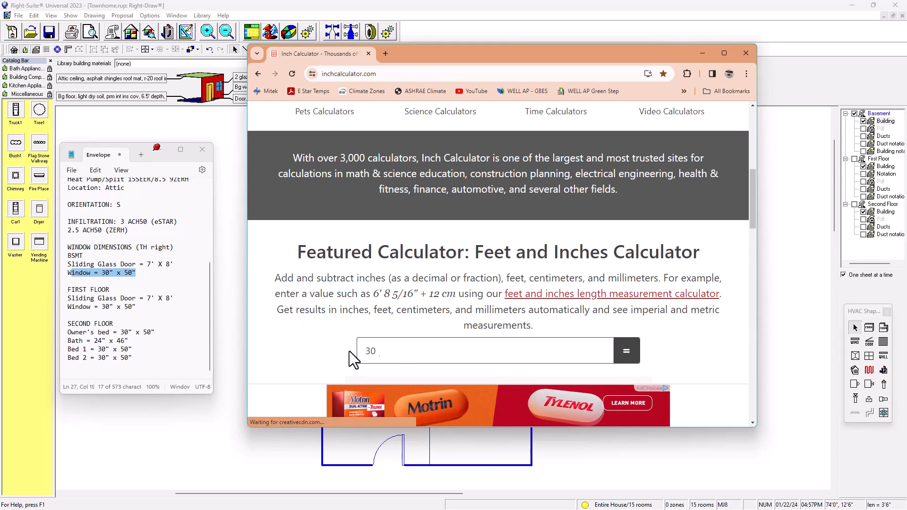
{"action": "scroll", "coordinate": [567, 330], "scroll_direction": "down", "scroll_amount": 4}
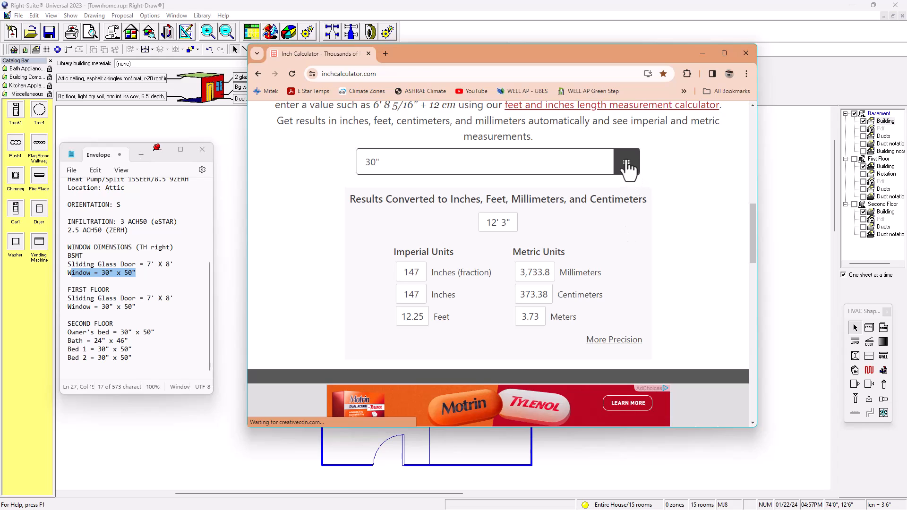
{"action": "left_click", "coordinate": [626, 163]}
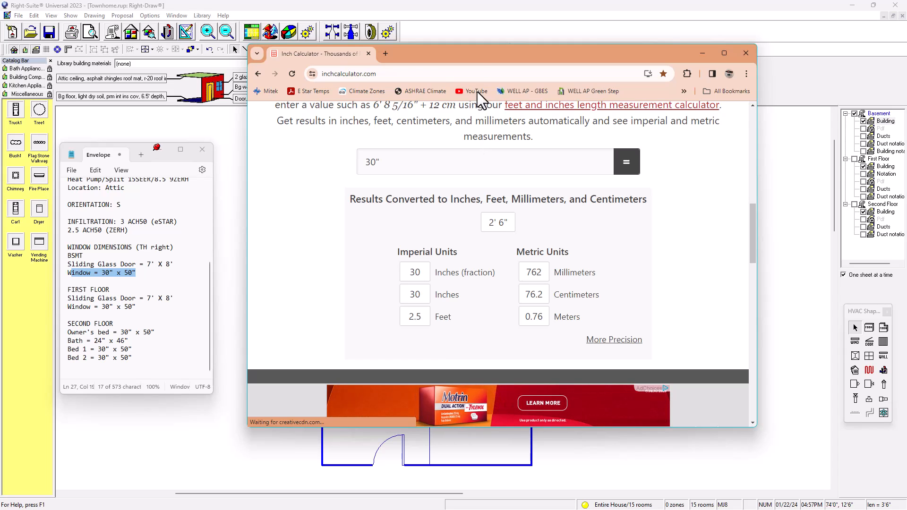
Step: Move the calculator clear of the property sheet and begin the basement window's feet note with "(2.5' x" in the Envelope notes
{"action": "mouse_move", "coordinate": [486, 54]}
{"action": "left_mouse_down"}
{"action": "mouse_move", "coordinate": [538, 80]}
{"action": "mouse_move", "coordinate": [704, 77]}
{"action": "left_mouse_up"}
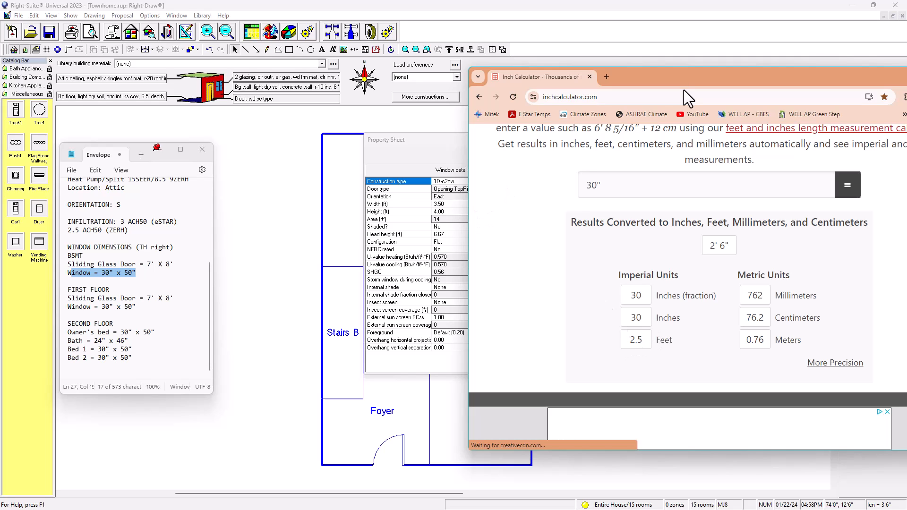
{"action": "left_click_drag", "start_coordinate": [683, 89], "coordinate": [797, 81]}
{"action": "left_click", "coordinate": [142, 273]}
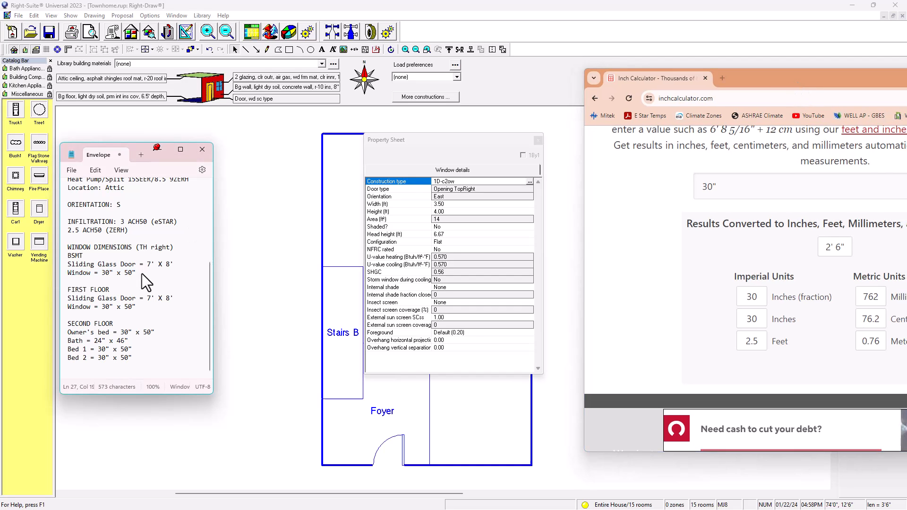
{"action": "type", "text": "50\" (2.5"}
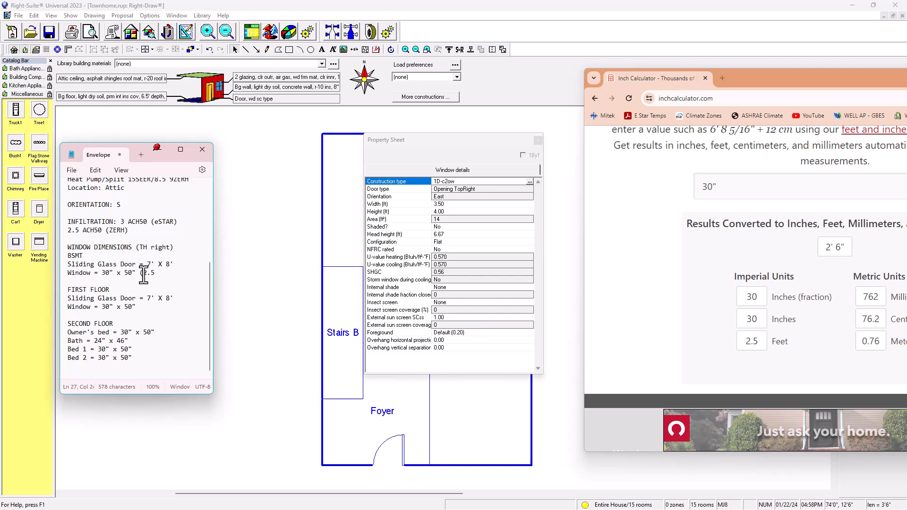
{"action": "type", "text": "' x"}
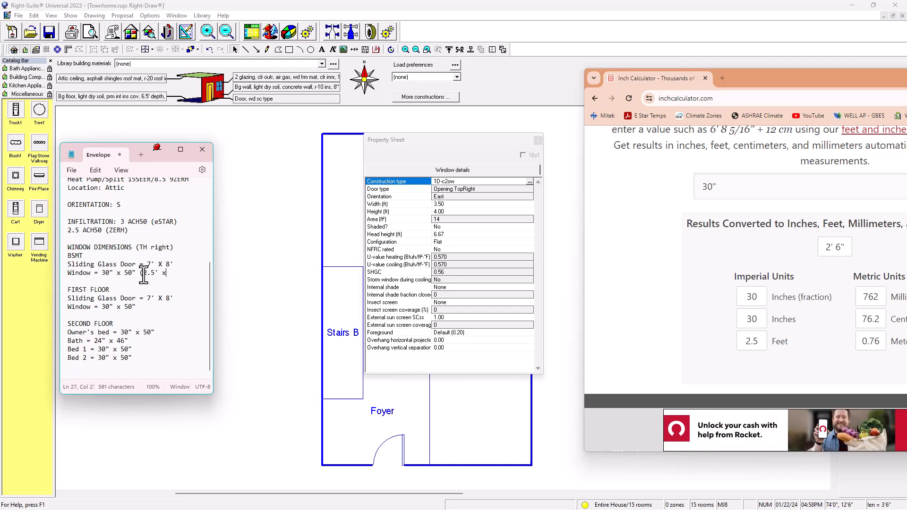
Step: Convert 50" with the calculator and complete the basement window note with 4.17')
{"action": "left_click", "coordinate": [710, 185]}
{"action": "type", "text": "50\""}
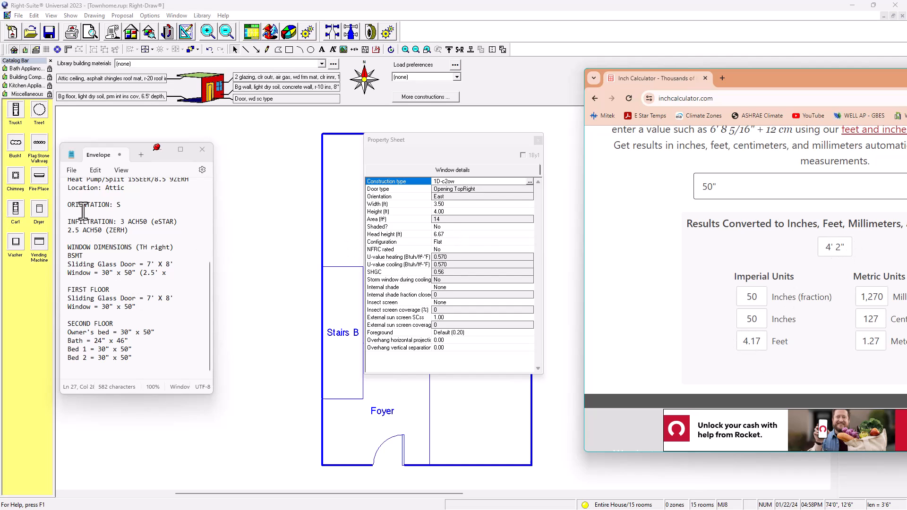
{"action": "left_click", "coordinate": [169, 272]}
{"action": "type", "text": "4.17"}
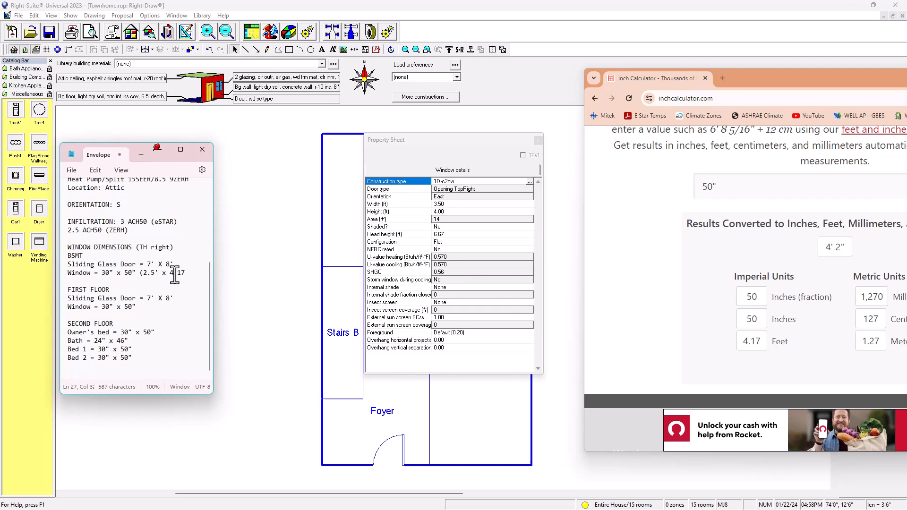
{"action": "type", "text": "')"}
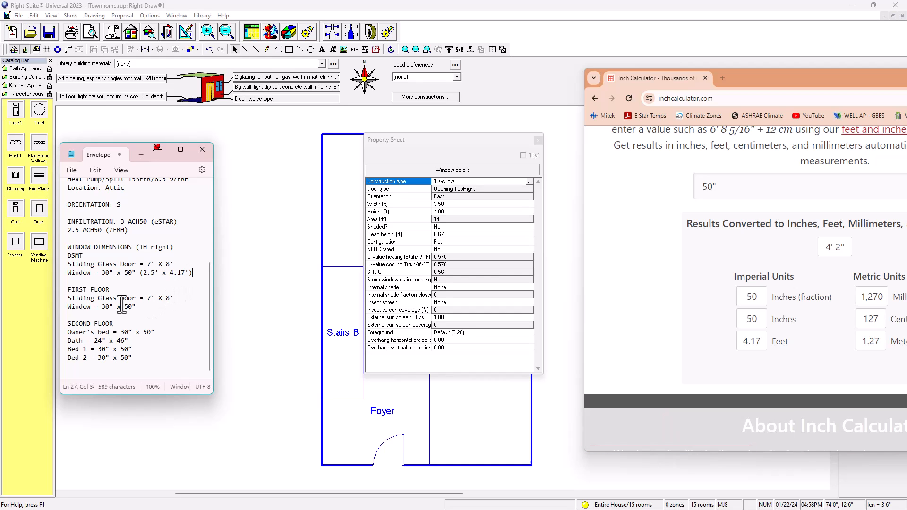
Step: Convert 24" with the calculator and begin the second-floor Bath window's feet note with "(2' x"
{"action": "left_click", "coordinate": [126, 341]}
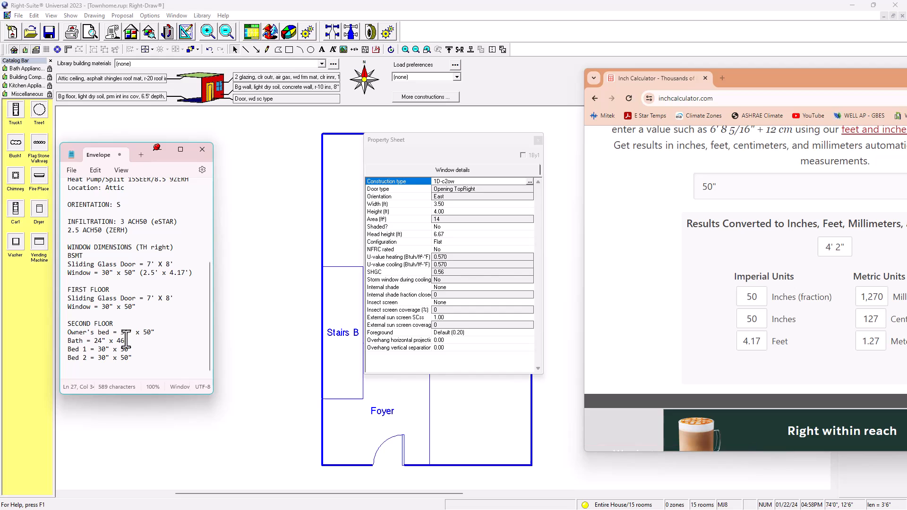
{"action": "type", "text": "9"}
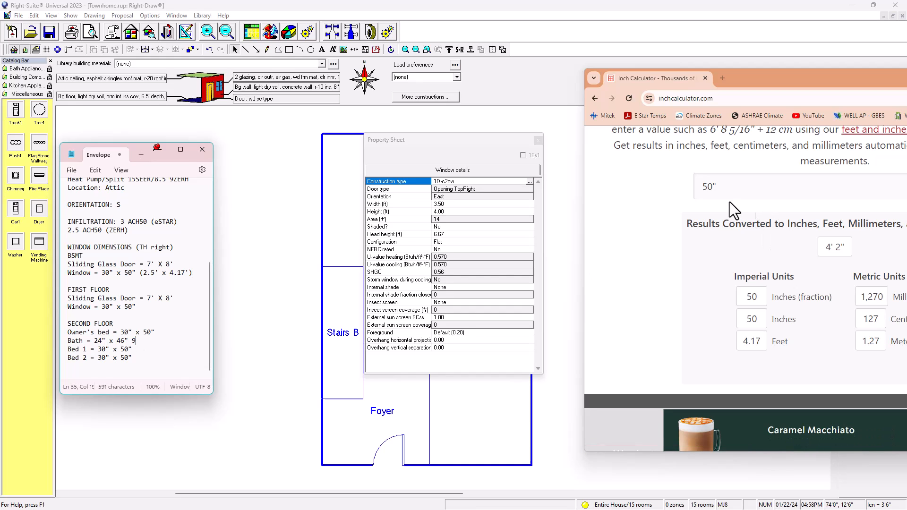
{"action": "left_click_drag", "start_coordinate": [712, 187], "coordinate": [699, 188]}
{"action": "key", "text": "BackSpace"}
{"action": "type", "text": "24"}
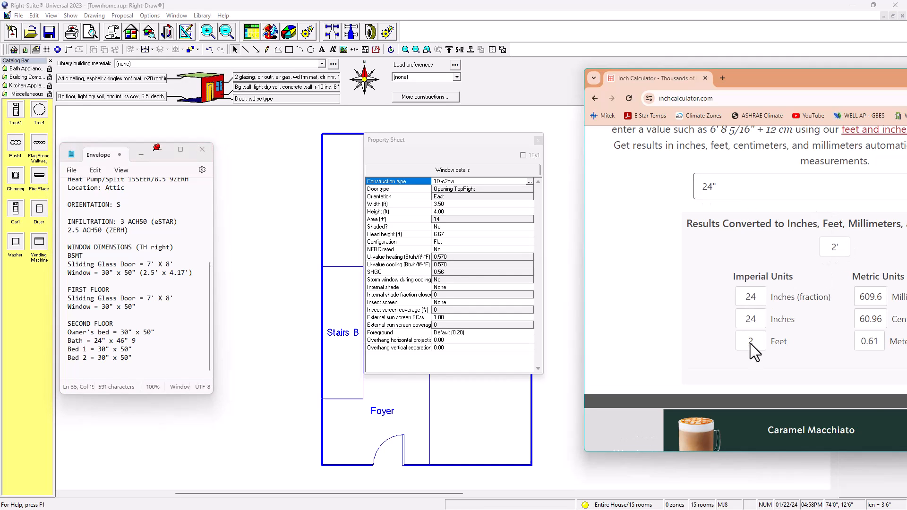
{"action": "left_click", "coordinate": [139, 344]}
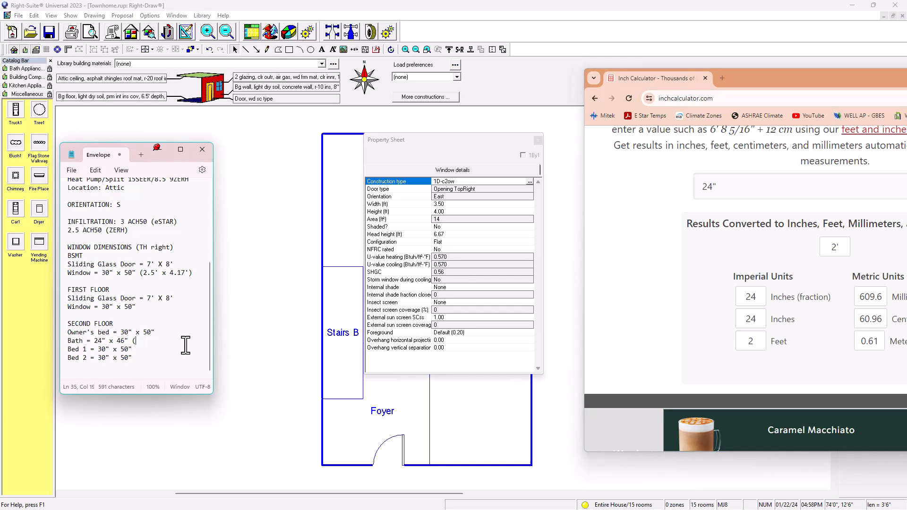
{"action": "type", "text": "2' x"}
Step: Convert 46" with the calculator and complete the second-floor Bath window note with 3.83')
{"action": "left_click_drag", "start_coordinate": [712, 188], "coordinate": [681, 192]}
{"action": "type", "text": "46\""}
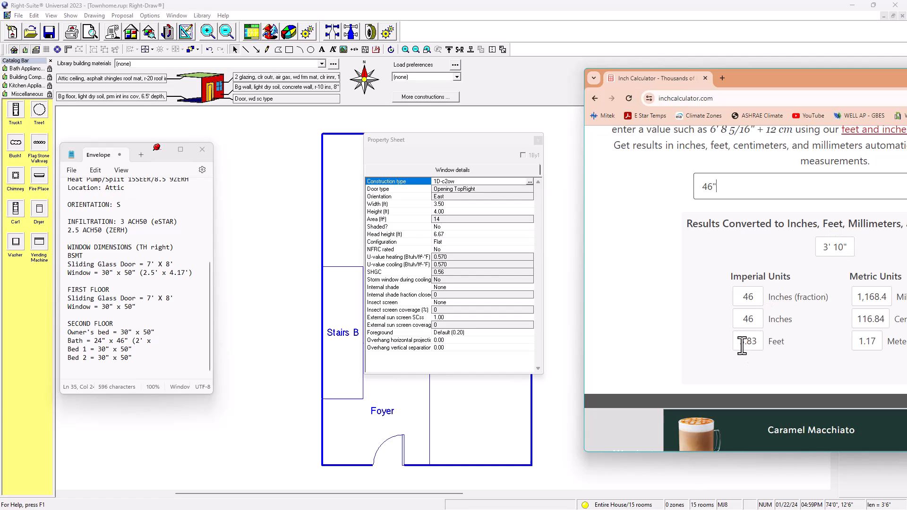
{"action": "left_click", "coordinate": [160, 340]}
{"action": "type", "text": "3.83"}
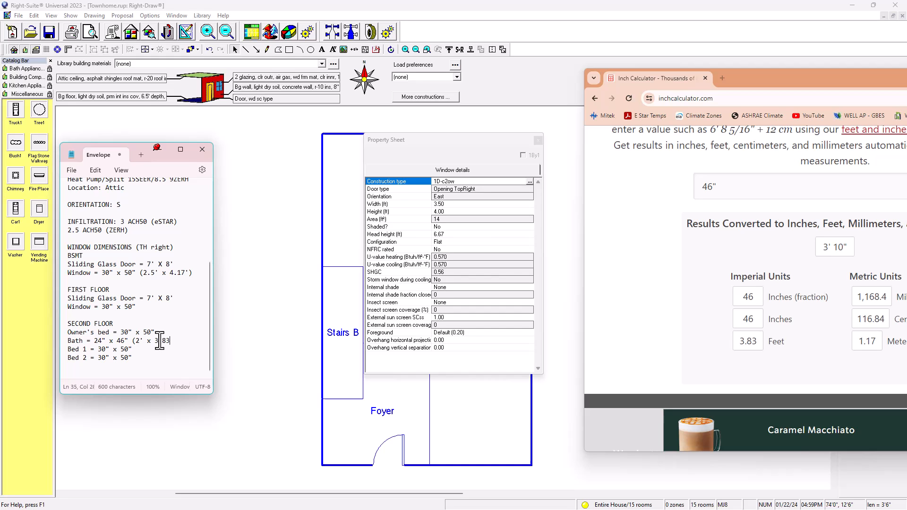
{"action": "type", "text": "\""}
{"action": "key", "text": "BackSpace"}
{"action": "type", "text": "')"}
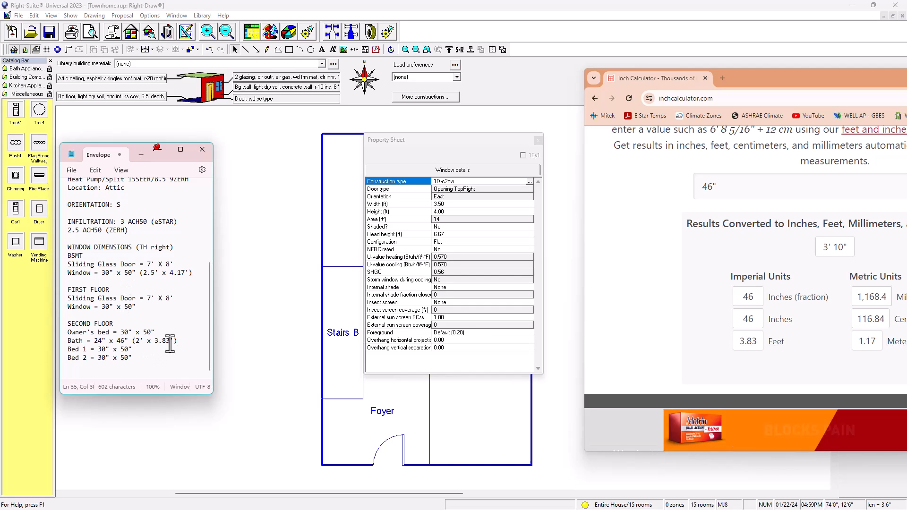
Step: Move the calculator and property sheet off the plan, and set the Unfinished Bsmt window to 2.5 ft wide and 4.17 ft high
{"action": "left_click", "coordinate": [762, 74]}
{"action": "mouse_move", "coordinate": [761, 74]}
{"action": "left_mouse_down"}
{"action": "mouse_move", "coordinate": [799, 103]}
{"action": "mouse_move", "coordinate": [906, 106]}
{"action": "left_mouse_up"}
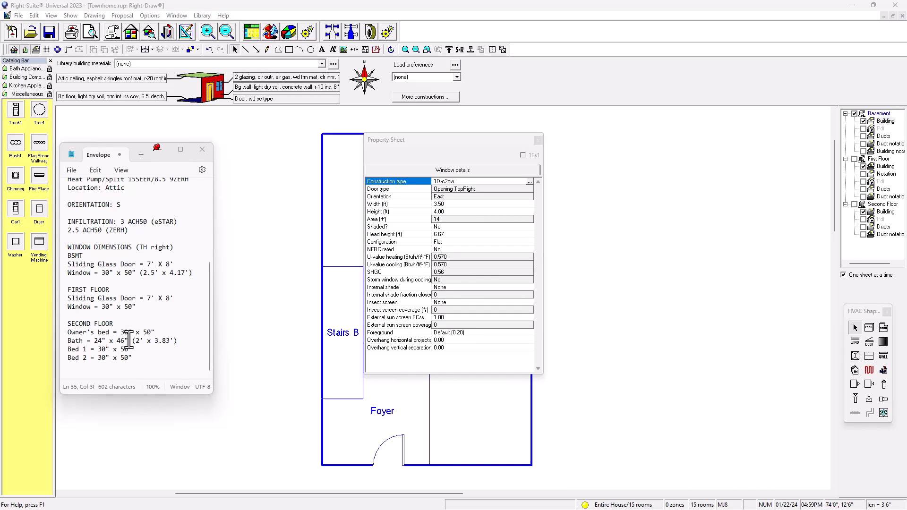
{"action": "left_click", "coordinate": [439, 138]}
{"action": "left_click_drag", "start_coordinate": [439, 139], "coordinate": [638, 126]}
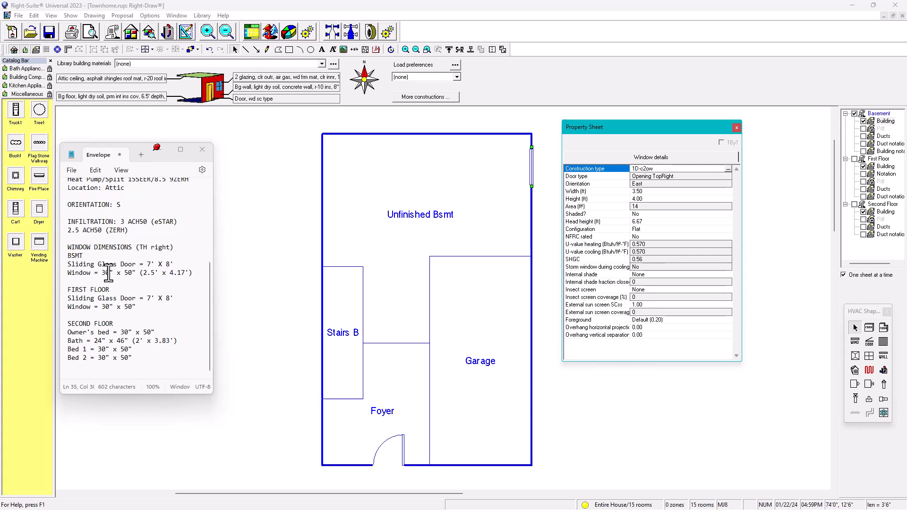
{"action": "left_click", "coordinate": [649, 191]}
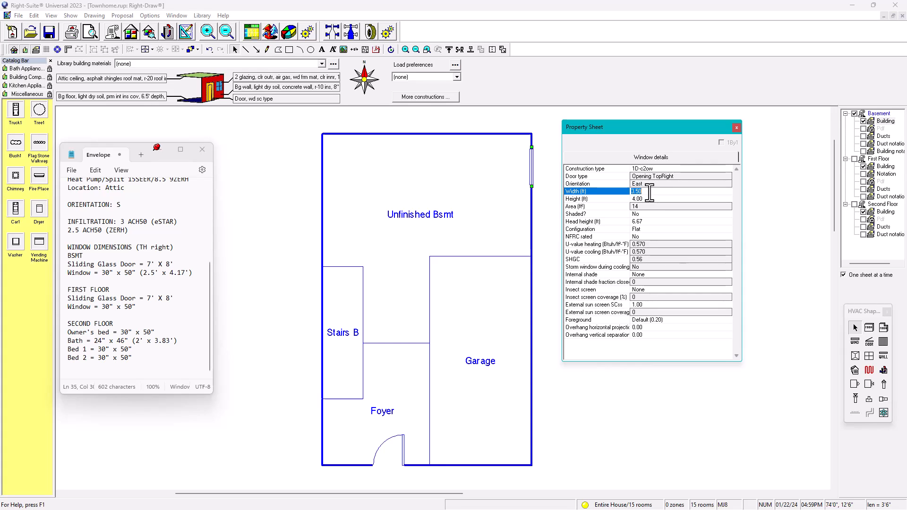
{"action": "type", "text": "2.5"}
{"action": "key", "text": "Tab"}
{"action": "type", "text": "4.17"}
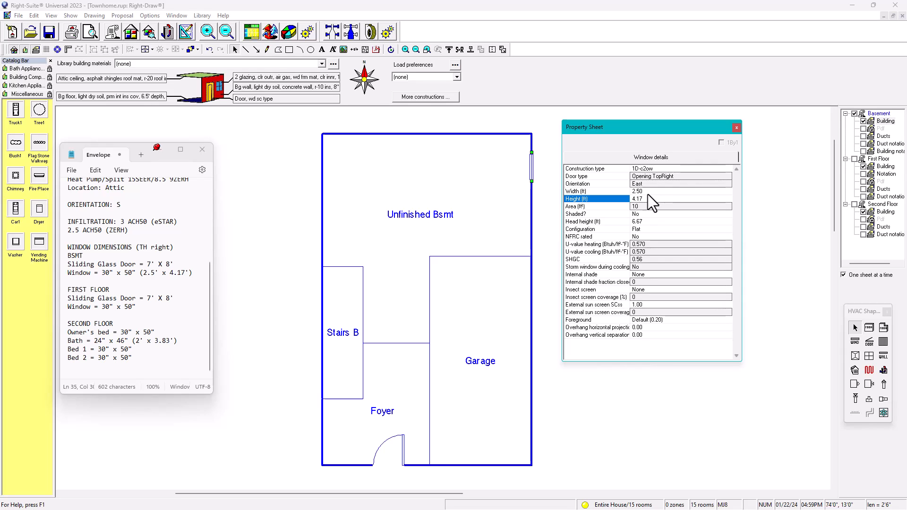
Step: Open the basement window's construction type and select LOWESINGLE from the library
{"action": "double_click", "coordinate": [650, 169]}
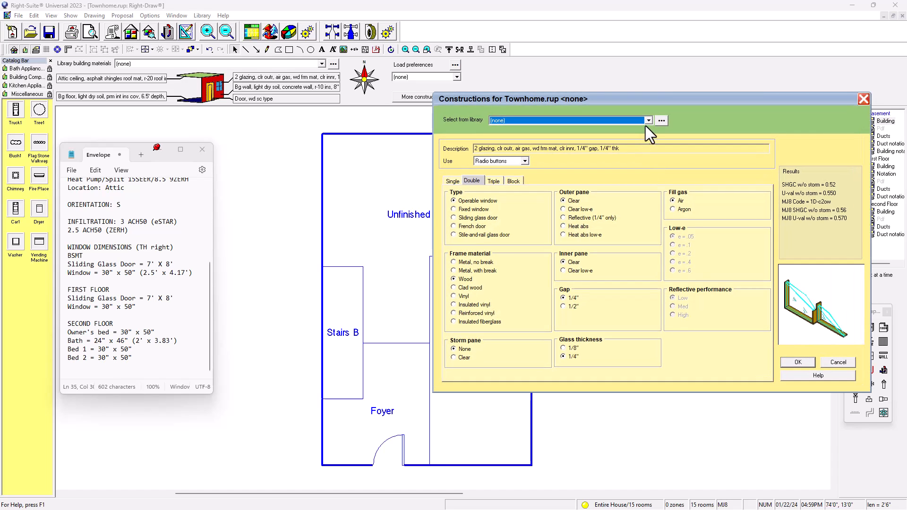
{"action": "left_click", "coordinate": [649, 121]}
{"action": "scroll", "coordinate": [545, 197], "scroll_direction": "down", "scroll_amount": 5}
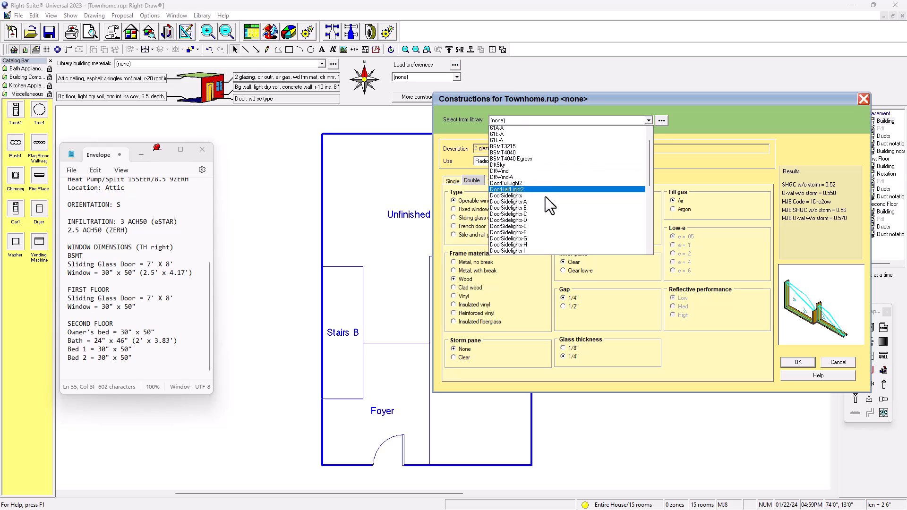
{"action": "scroll", "coordinate": [545, 196], "scroll_direction": "down", "scroll_amount": 3}
{"action": "scroll", "coordinate": [545, 197], "scroll_direction": "down", "scroll_amount": 3}
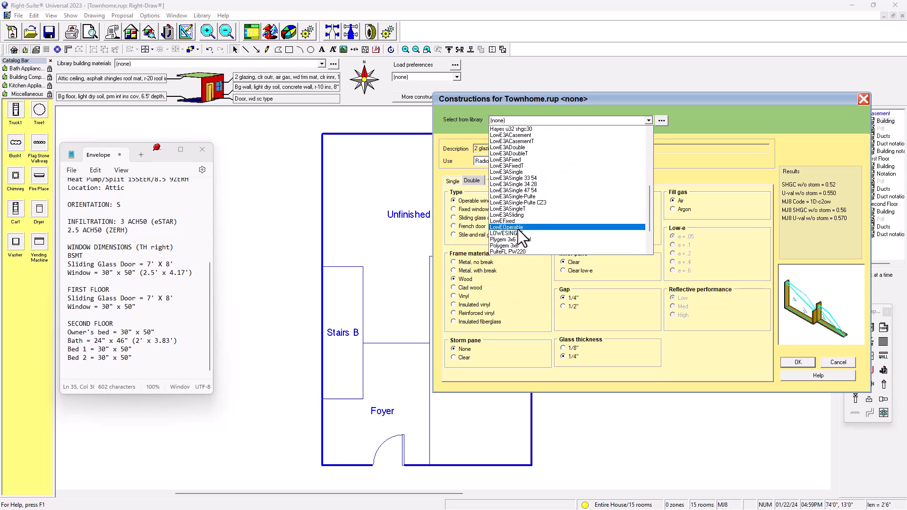
{"action": "left_click", "coordinate": [506, 234]}
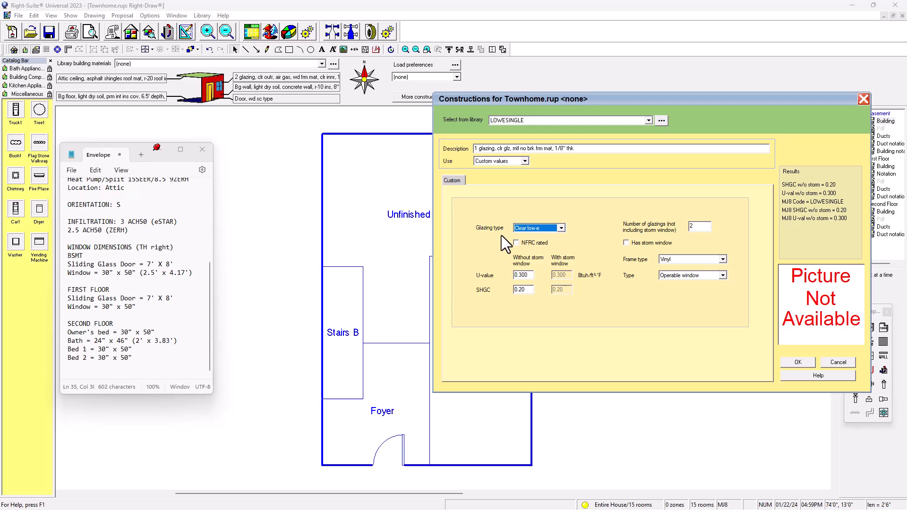
Step: Switch the window construction to radio buttons, go through double to triple glazing, and return it to custom values
{"action": "left_click", "coordinate": [525, 162]}
{"action": "left_click", "coordinate": [503, 170]}
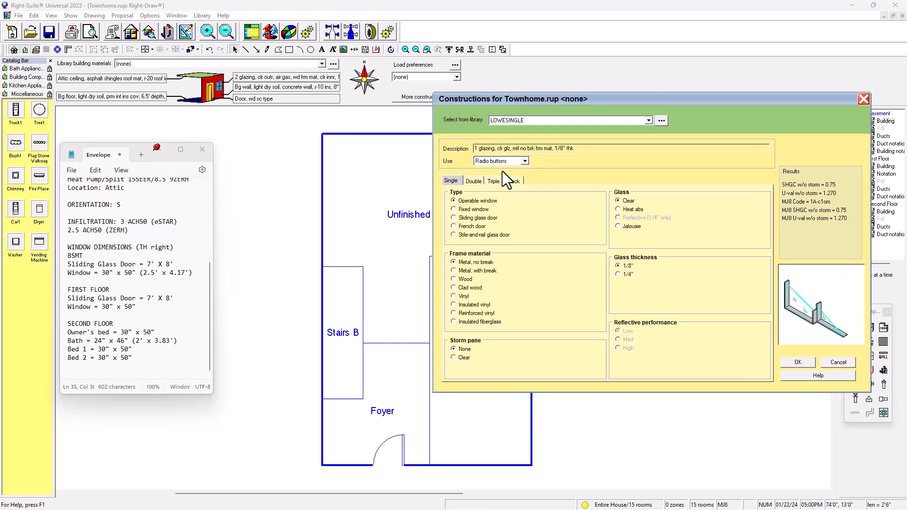
{"action": "left_click", "coordinate": [474, 180]}
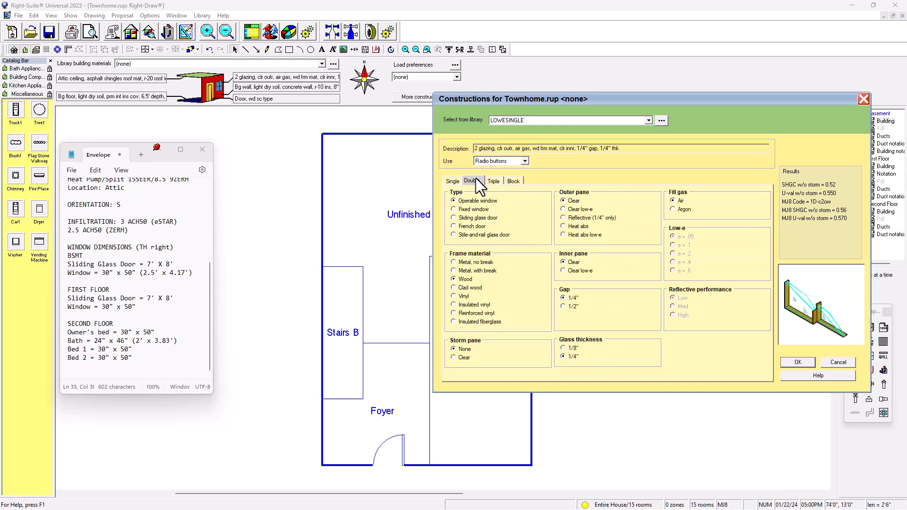
{"action": "left_click", "coordinate": [492, 182]}
{"action": "left_click", "coordinate": [524, 163]}
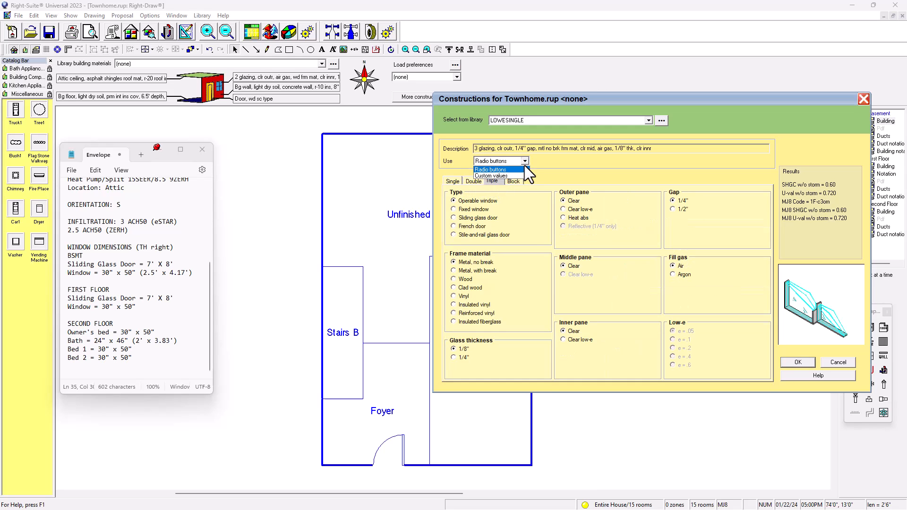
{"action": "left_click", "coordinate": [495, 176]}
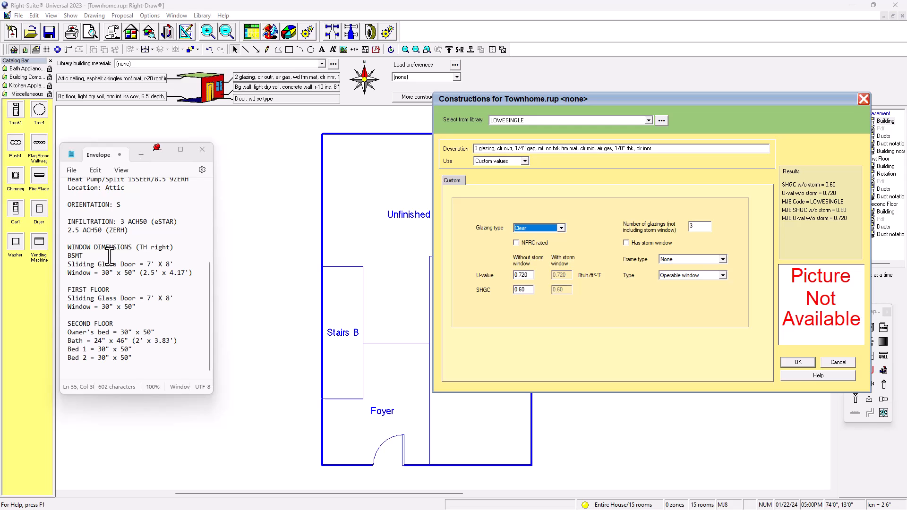
Step: Following the fenestration notes, set the window construction's U-value to 0.3 and SHGC to 0.40, and choose Vinyl as the frame type
{"action": "scroll", "coordinate": [122, 264], "scroll_direction": "up", "scroll_amount": 4}
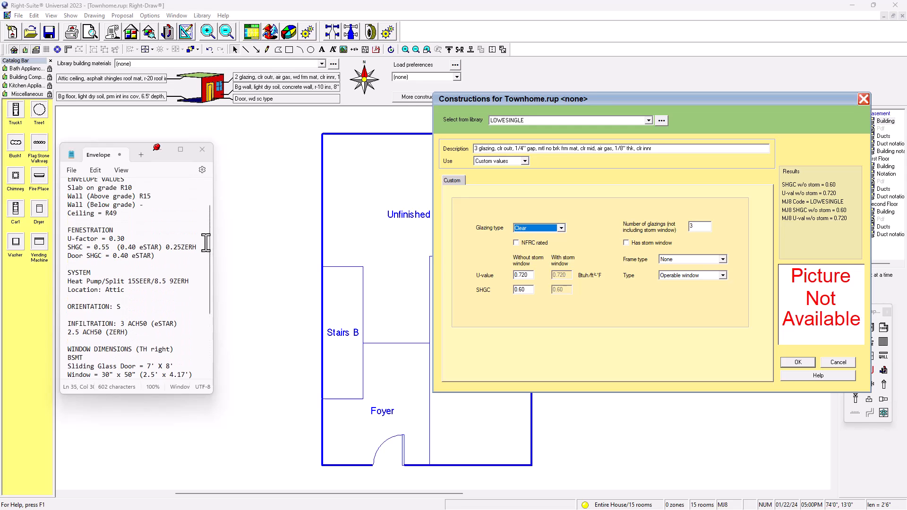
{"action": "double_click", "coordinate": [524, 274]}
{"action": "type", "text": "0.3"}
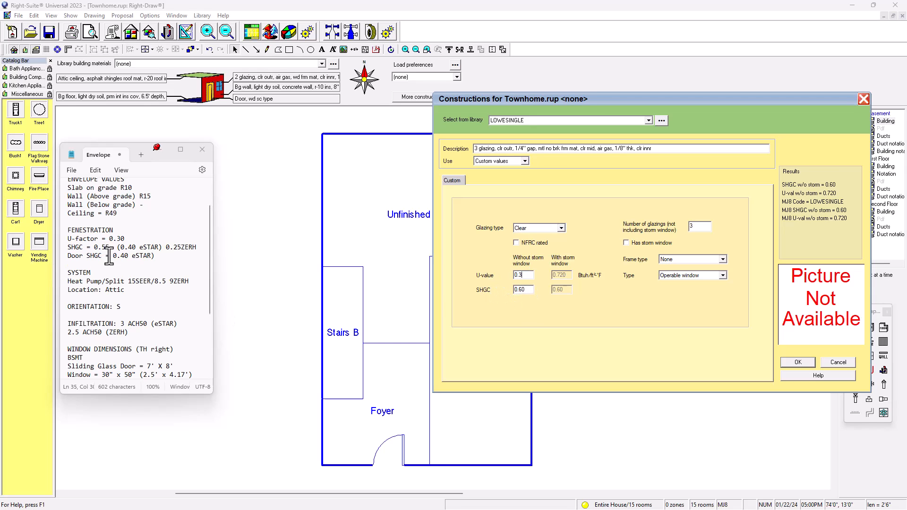
{"action": "double_click", "coordinate": [526, 292]}
{"action": "type", "text": "0.40"}
{"action": "left_click", "coordinate": [726, 258]}
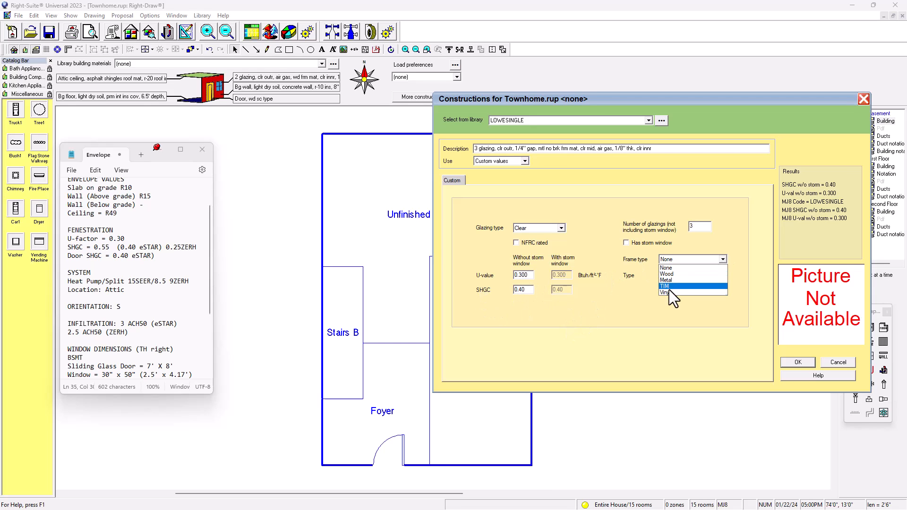
{"action": "left_click", "coordinate": [669, 288]}
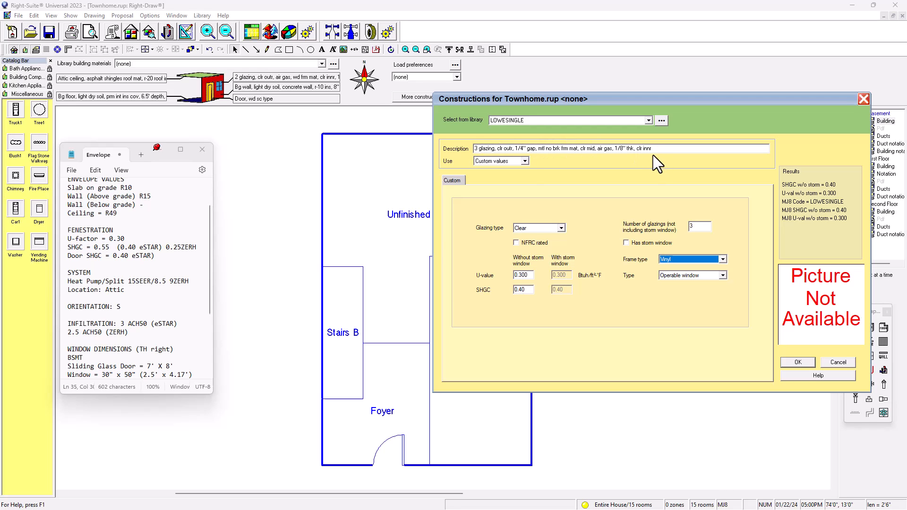
Step: Remove "3 glazing," from the start of the LOWESINGLE construction's description and accept the construction
{"action": "left_click", "coordinate": [525, 161]}
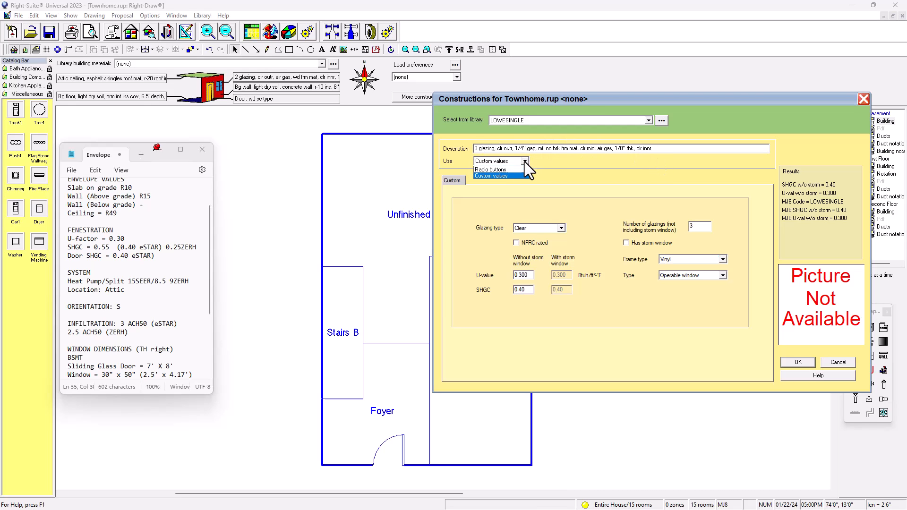
{"action": "left_click", "coordinate": [487, 149]}
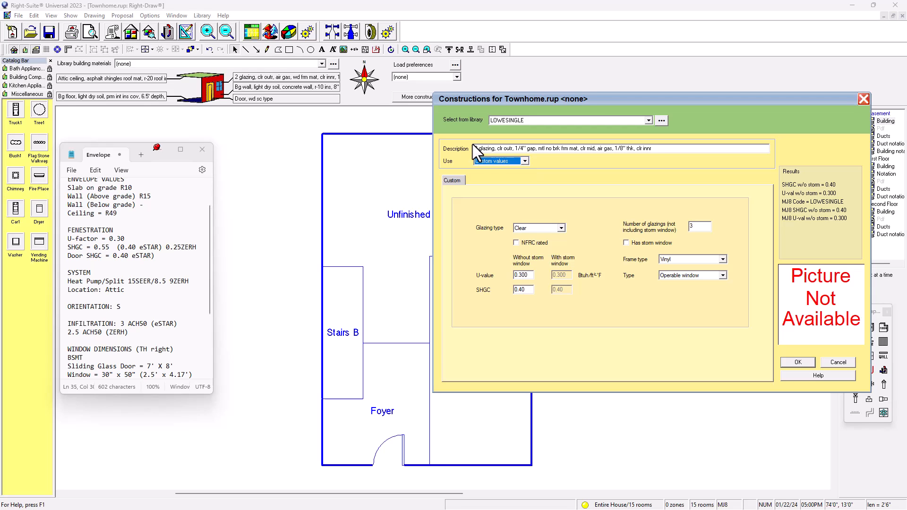
{"action": "left_click", "coordinate": [494, 148]}
{"action": "left_click_drag", "start_coordinate": [495, 148], "coordinate": [475, 148]}
{"action": "key", "text": "Delete"}
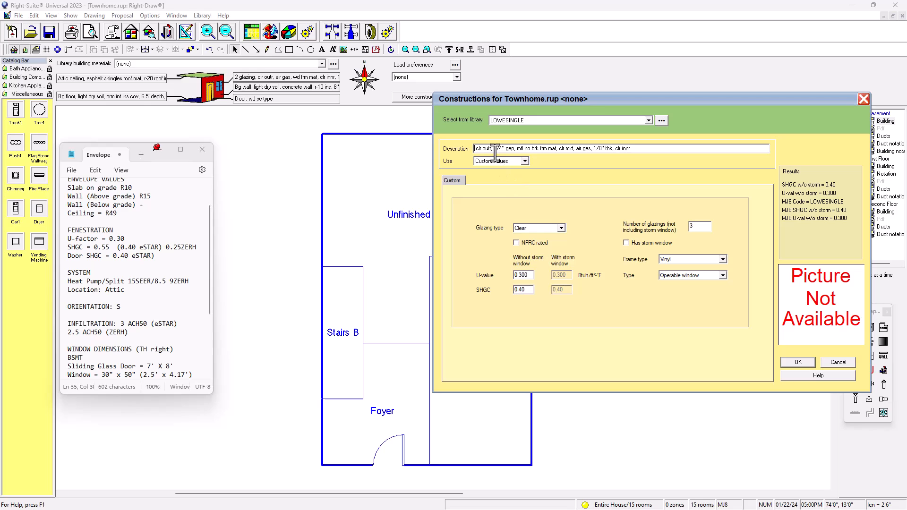
{"action": "key", "text": "Delete"}
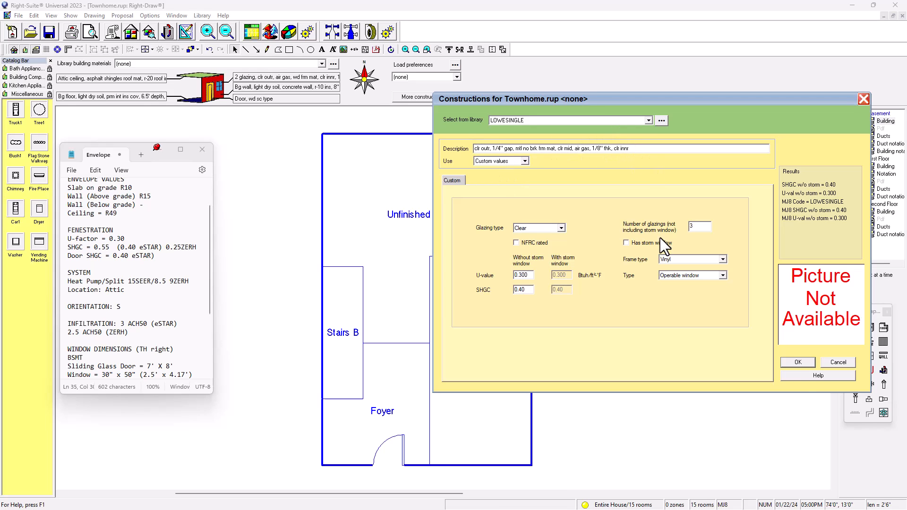
{"action": "left_click", "coordinate": [796, 362]}
{"action": "left_click", "coordinate": [796, 363]}
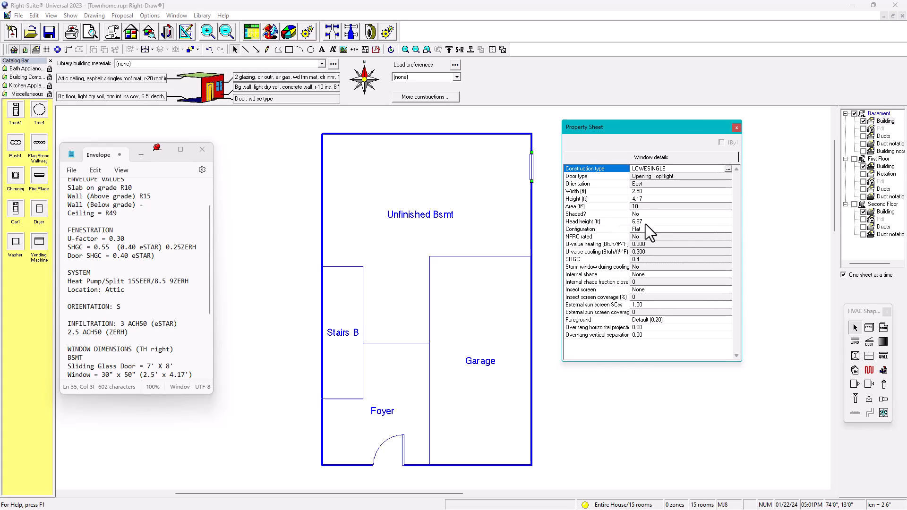
Step: Keep the basement window's configuration as Flat and set its internal shade to Blinds 45°, medium
{"action": "left_click", "coordinate": [640, 231]}
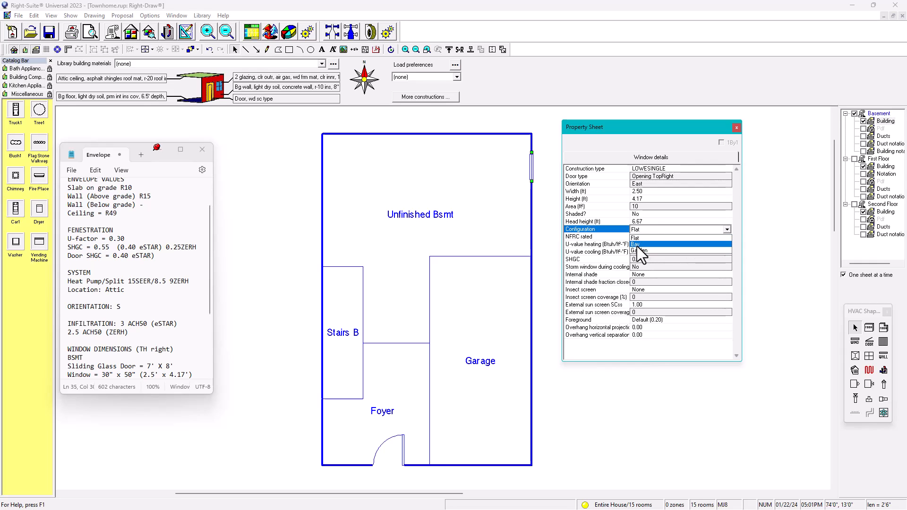
{"action": "left_click", "coordinate": [647, 237]}
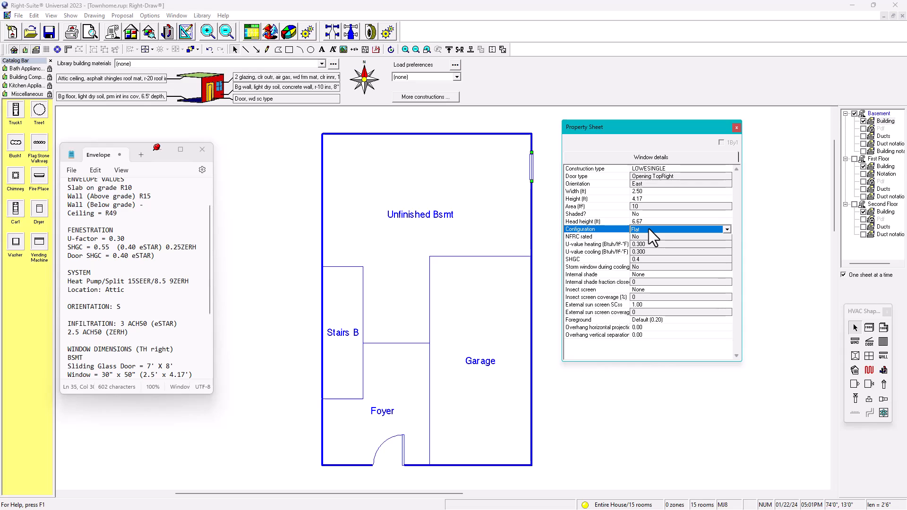
{"action": "left_click", "coordinate": [648, 275]}
{"action": "left_click", "coordinate": [647, 275]}
{"action": "scroll", "coordinate": [654, 293], "scroll_direction": "down", "scroll_amount": 2}
{"action": "scroll", "coordinate": [657, 296], "scroll_direction": "down", "scroll_amount": 1}
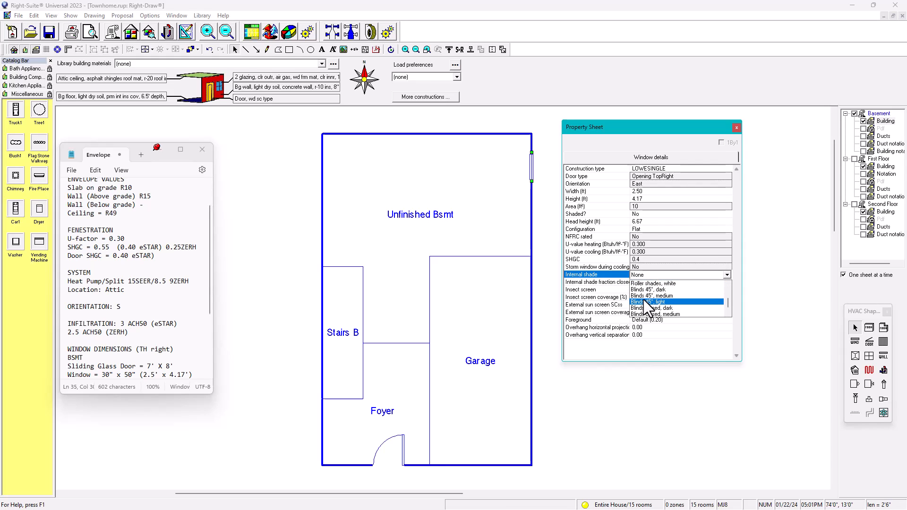
{"action": "left_click", "coordinate": [645, 296]}
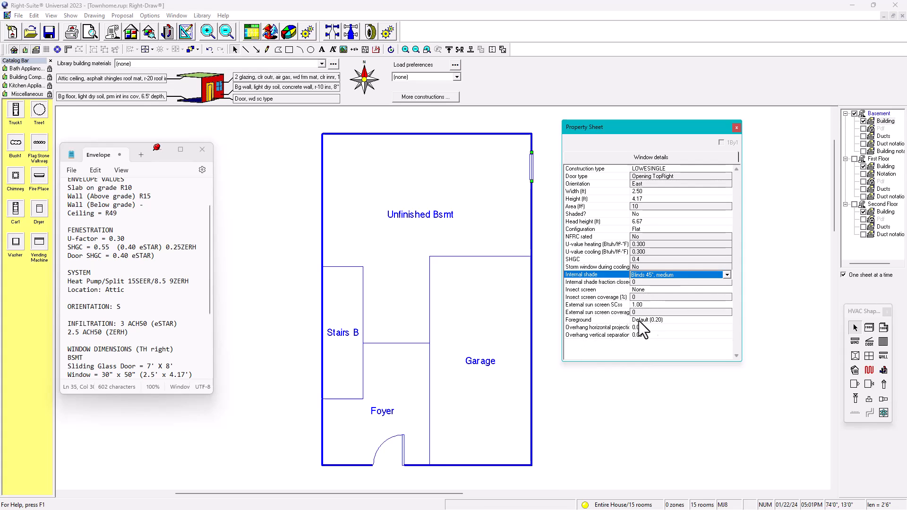
Step: Keep the window's foreground at Default (0.20) and close its property sheet
{"action": "left_click", "coordinate": [653, 321]}
{"action": "left_click", "coordinate": [652, 322]}
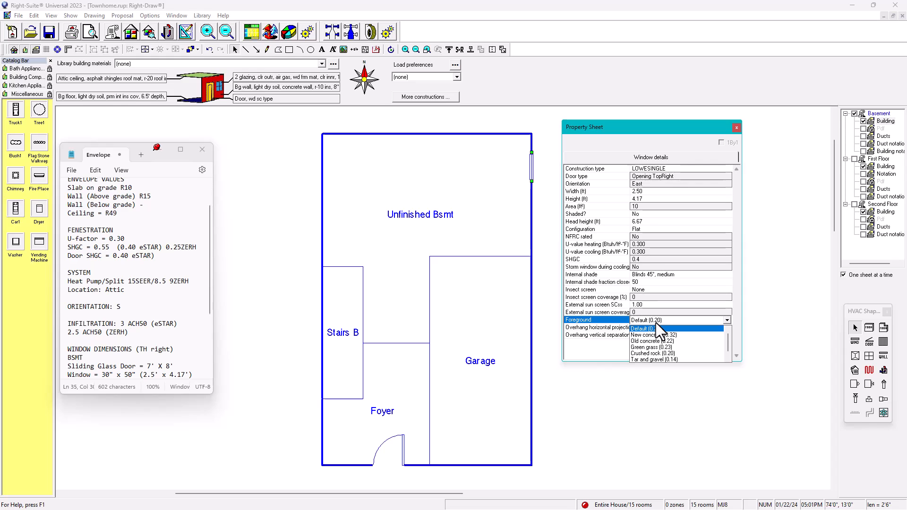
{"action": "left_click", "coordinate": [656, 323]}
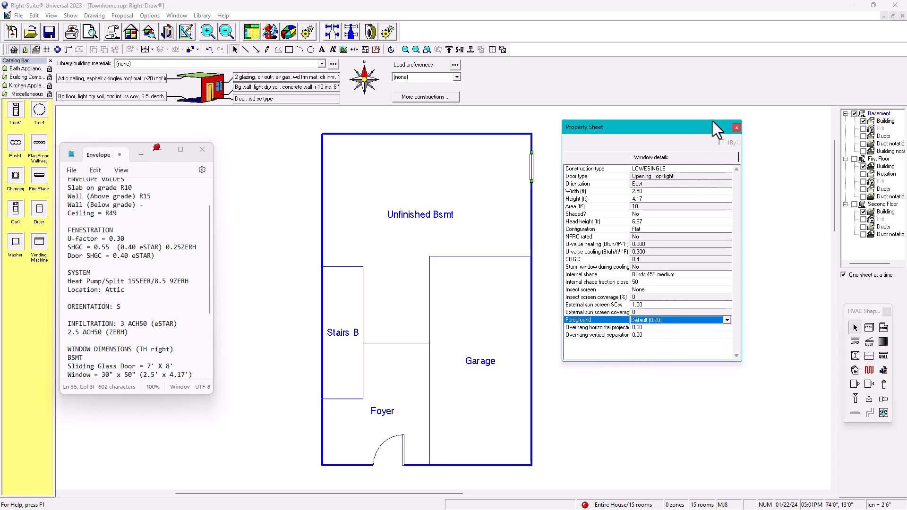
{"action": "left_click", "coordinate": [736, 127]}
{"action": "left_click", "coordinate": [562, 172]}
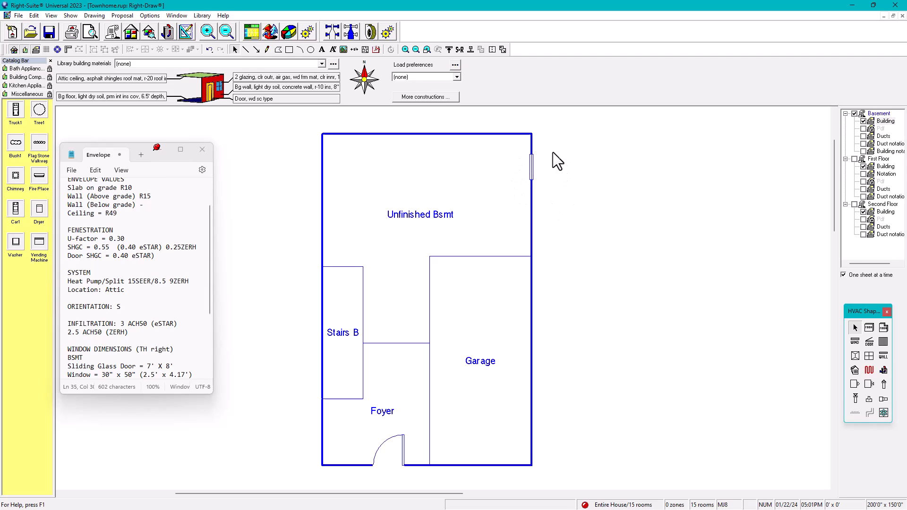
Step: Check the sliding glass door's location on the basement PDF plan and copy the east-wall window to that spot on the north wall
{"action": "middle_click_drag", "start_coordinate": [555, 158], "coordinate": [567, 183]}
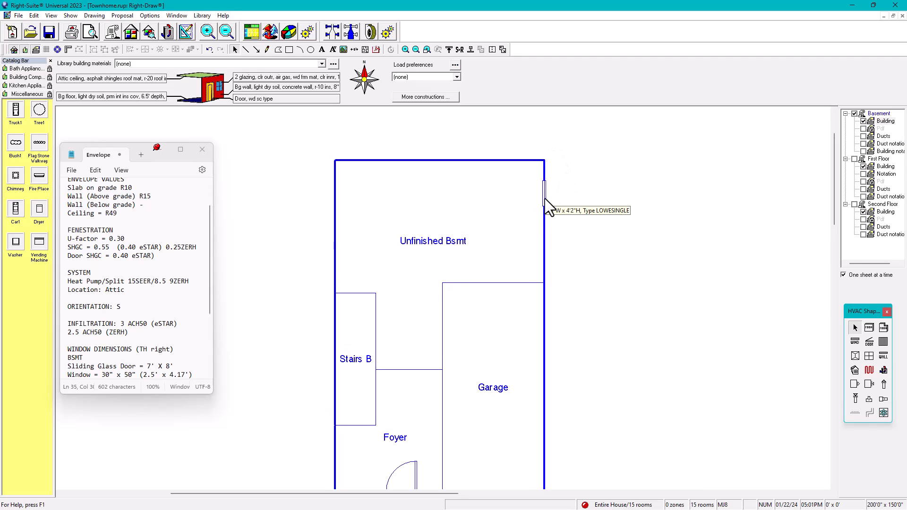
{"action": "left_click", "coordinate": [870, 129]}
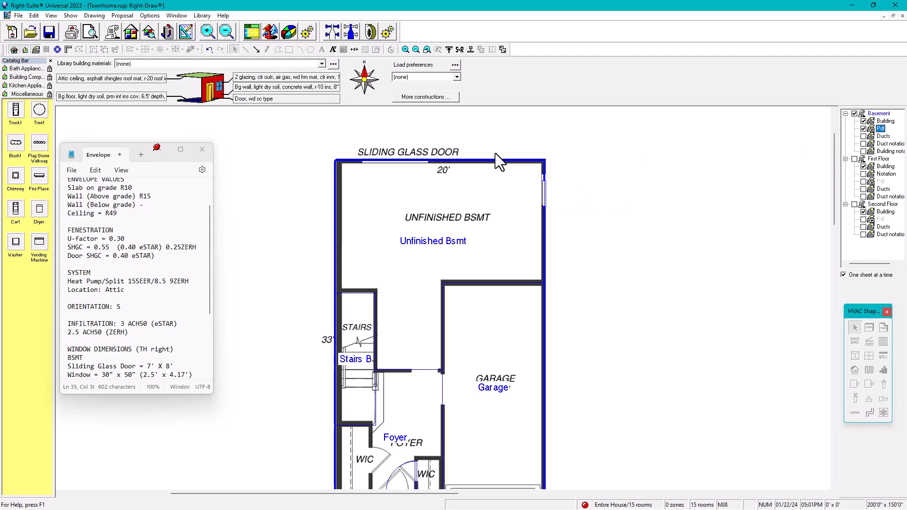
{"action": "left_click", "coordinate": [864, 129]}
{"action": "left_click", "coordinate": [544, 197]}
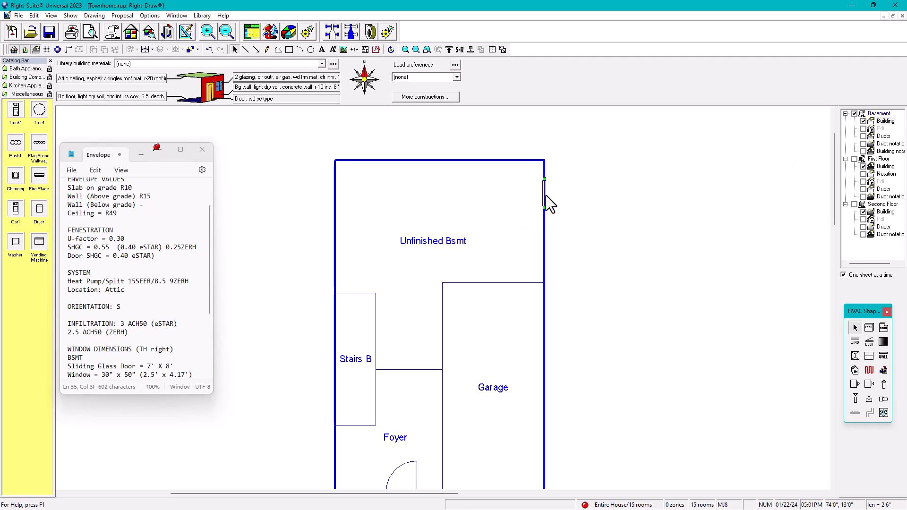
{"action": "left_click", "coordinate": [381, 165]}
Step: Following the notes, set the copied north-wall opening to 7 ft wide and 8 ft high, and shift it east along the wall
{"action": "scroll", "coordinate": [104, 333], "scroll_direction": "down", "scroll_amount": 1}
{"action": "scroll", "coordinate": [104, 333], "scroll_direction": "down", "scroll_amount": 3}
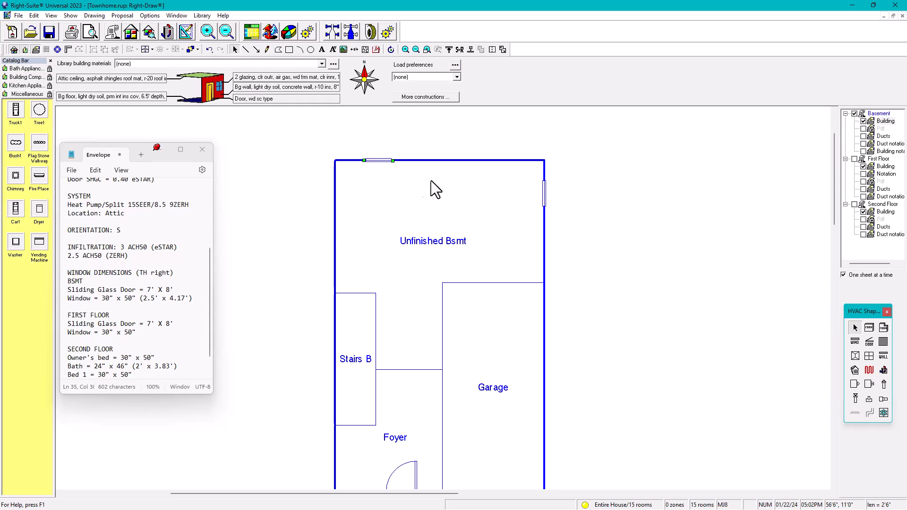
{"action": "double_click", "coordinate": [379, 161]}
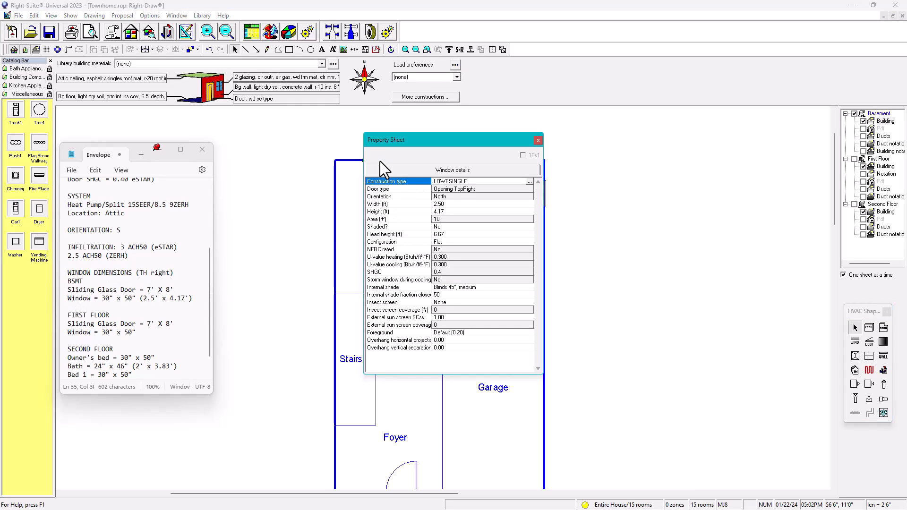
{"action": "left_click", "coordinate": [450, 204]}
{"action": "type", "text": "7"}
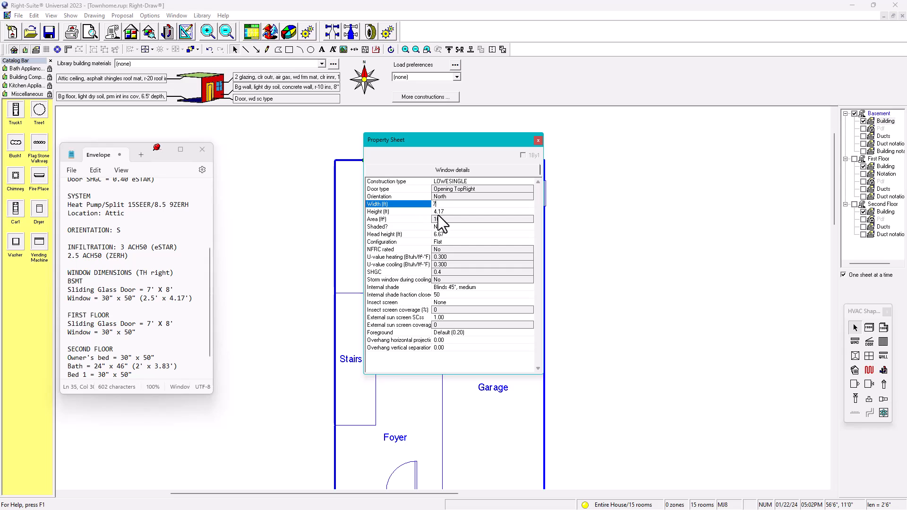
{"action": "key", "text": "Down"}
{"action": "type", "text": "8"}
{"action": "key", "text": "Return"}
{"action": "left_click_drag", "start_coordinate": [425, 140], "coordinate": [596, 130]}
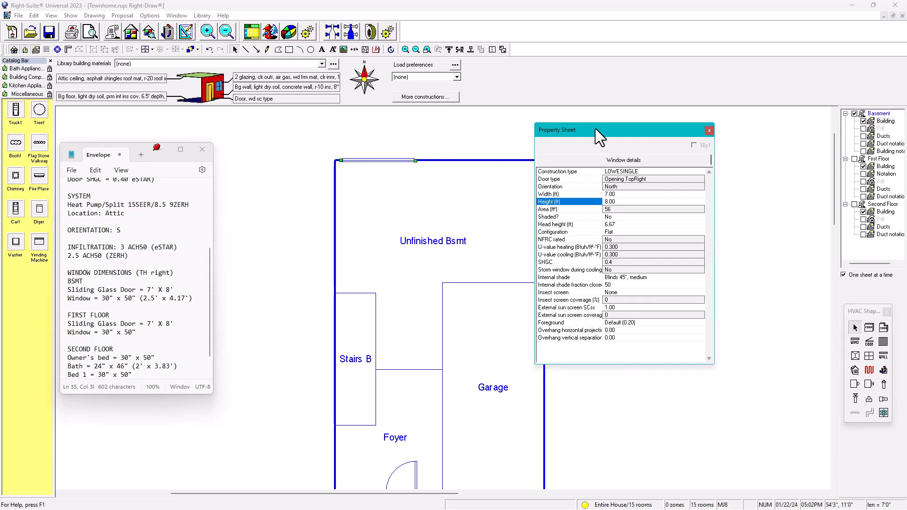
{"action": "left_click_drag", "start_coordinate": [395, 161], "coordinate": [412, 159]}
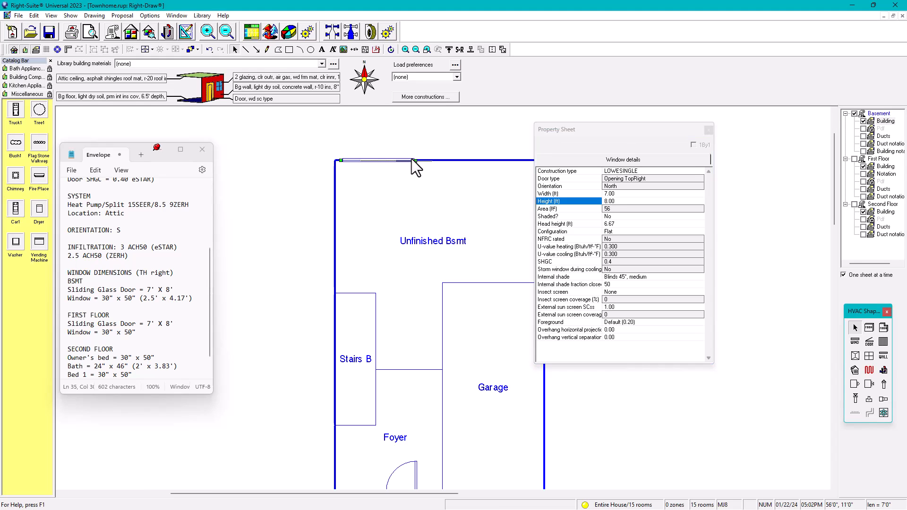
Step: Change the north-wall opening's construction from an operable window to a sliding glass door, keeping LOWESINGLE, and close its property sheet
{"action": "double_click", "coordinate": [621, 171]}
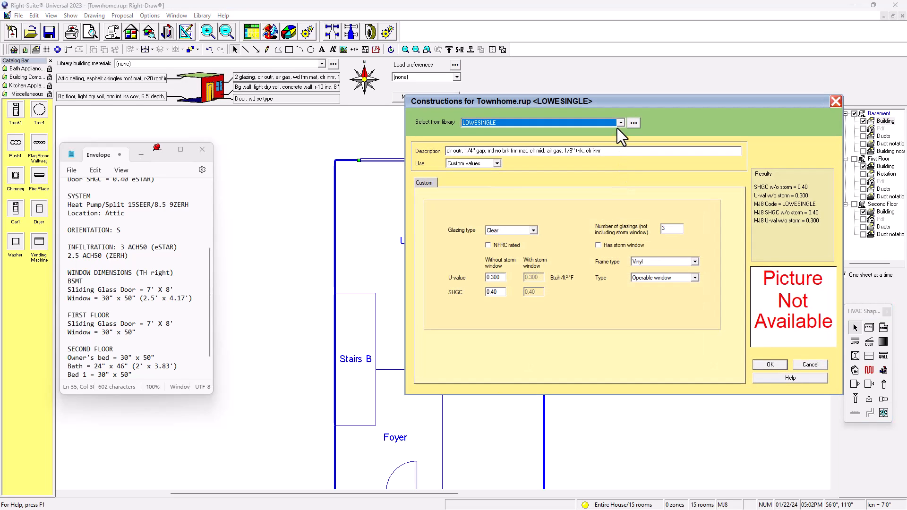
{"action": "left_click", "coordinate": [620, 123]}
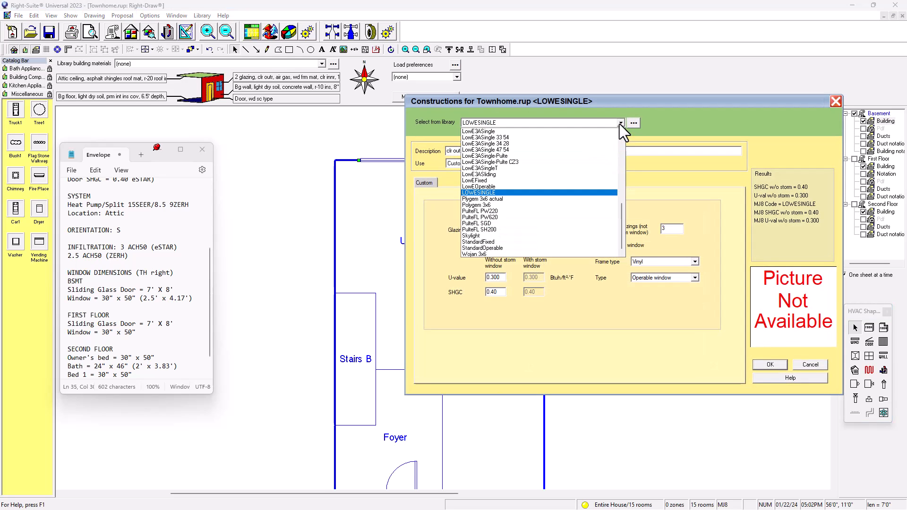
{"action": "left_click", "coordinate": [620, 123]}
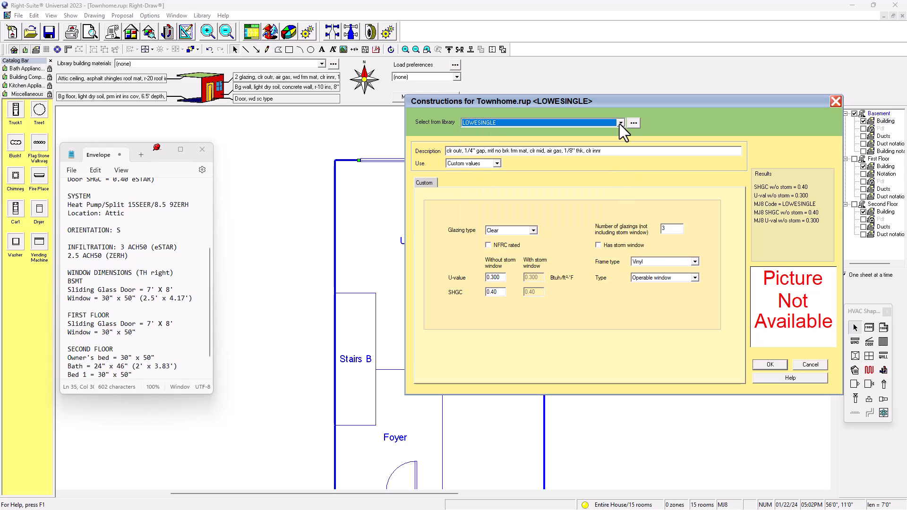
{"action": "left_click", "coordinate": [694, 278]}
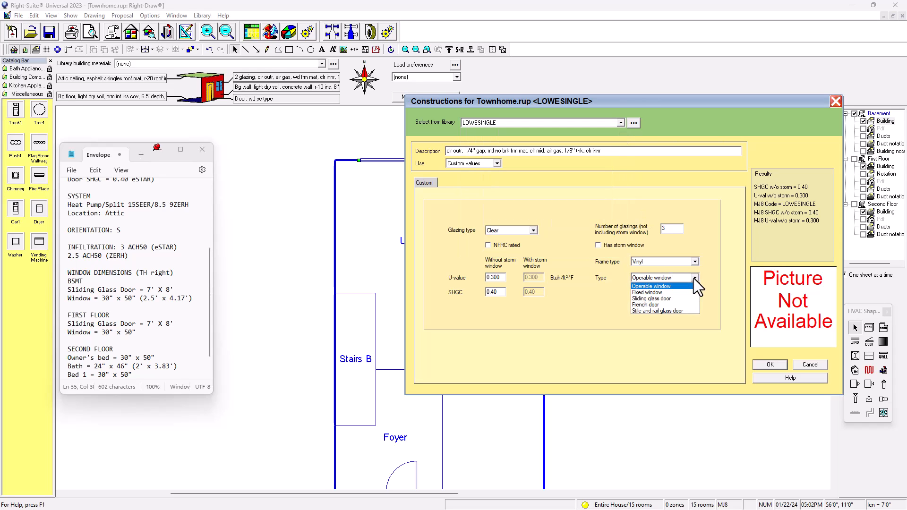
{"action": "left_click", "coordinate": [664, 299]}
{"action": "left_click", "coordinate": [770, 365]}
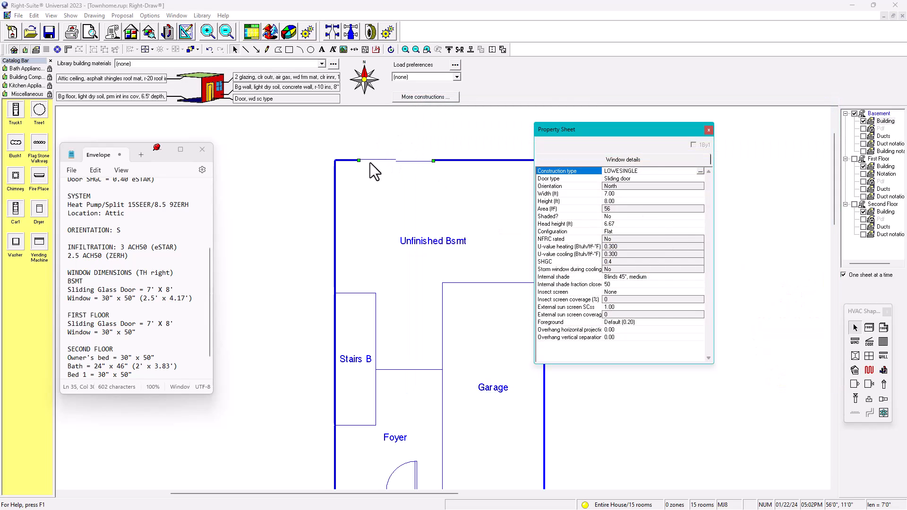
{"action": "left_click", "coordinate": [708, 129]}
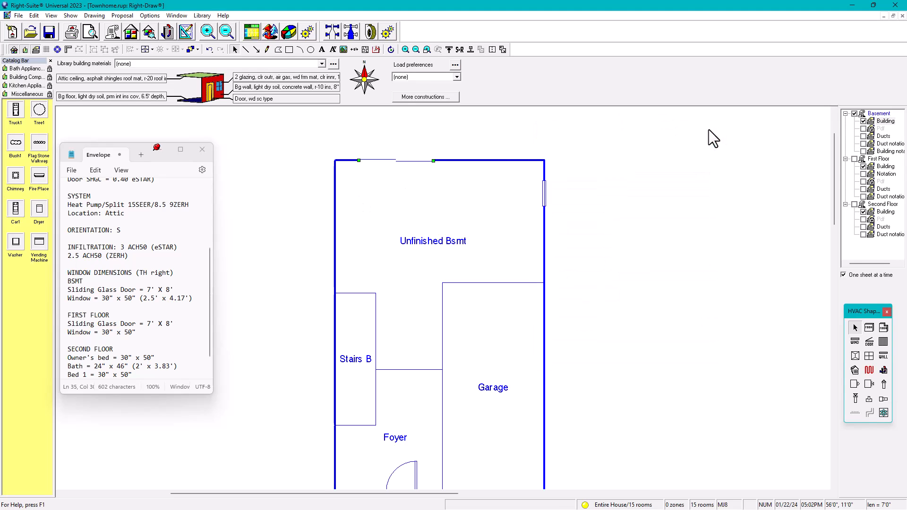
Step: Compare the basement openings with the PDF plan and hide the plan again
{"action": "left_click", "coordinate": [864, 129]}
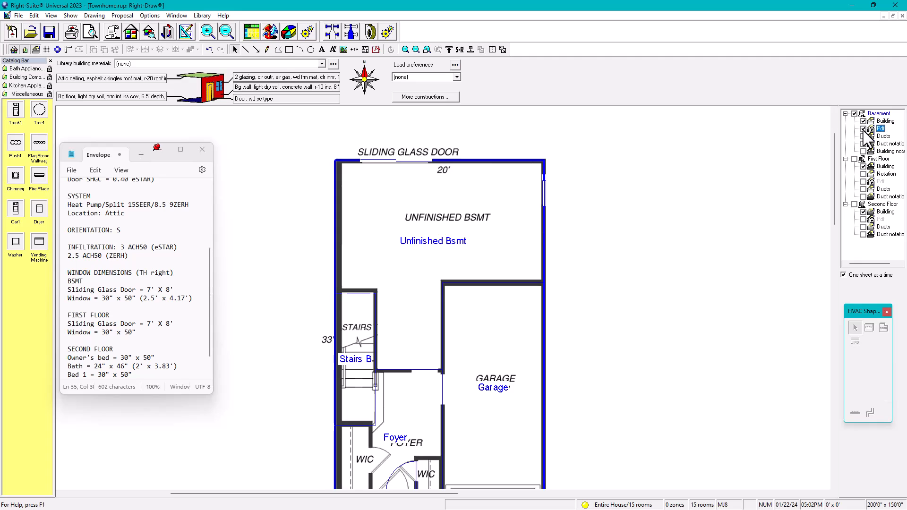
{"action": "scroll", "coordinate": [584, 349], "scroll_direction": "down", "scroll_amount": 3}
{"action": "scroll", "coordinate": [586, 348], "scroll_direction": "up", "scroll_amount": 1}
{"action": "left_click", "coordinate": [863, 128]}
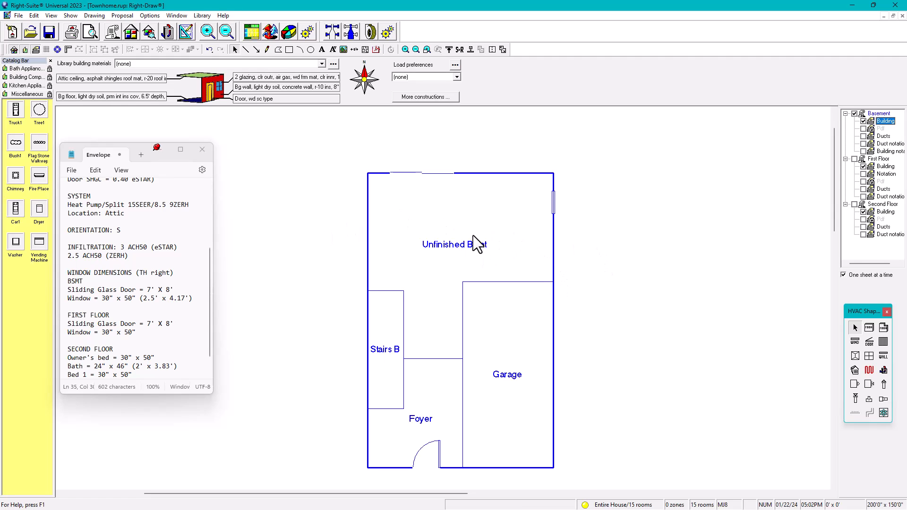
Step: Add the line "End Unit of Townhome" beneath WASHINGTON DC in the Envelope notes, followed by a blank line
{"action": "scroll", "coordinate": [100, 267], "scroll_direction": "up", "scroll_amount": 5}
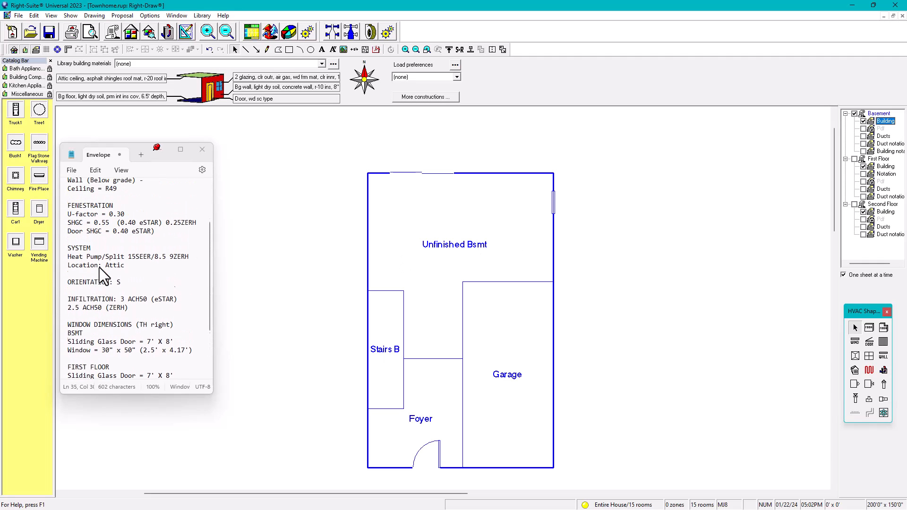
{"action": "left_click", "coordinate": [70, 205]}
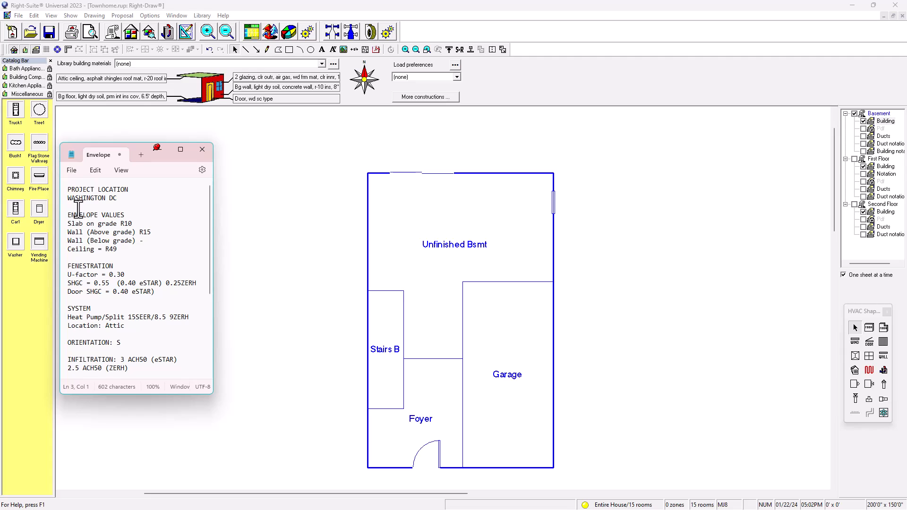
{"action": "type", "text": "Exterior"}
{"action": "key", "text": "Return"}
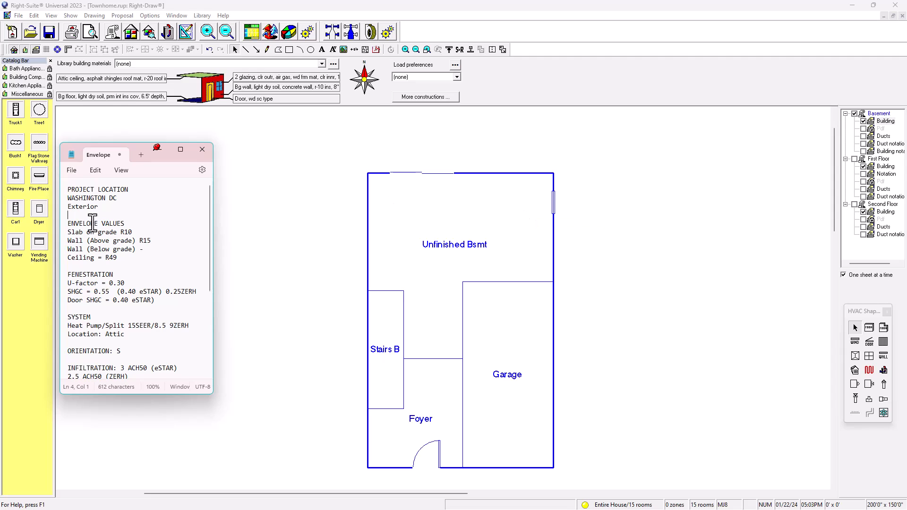
{"action": "left_click_drag", "start_coordinate": [98, 206], "coordinate": [67, 208]}
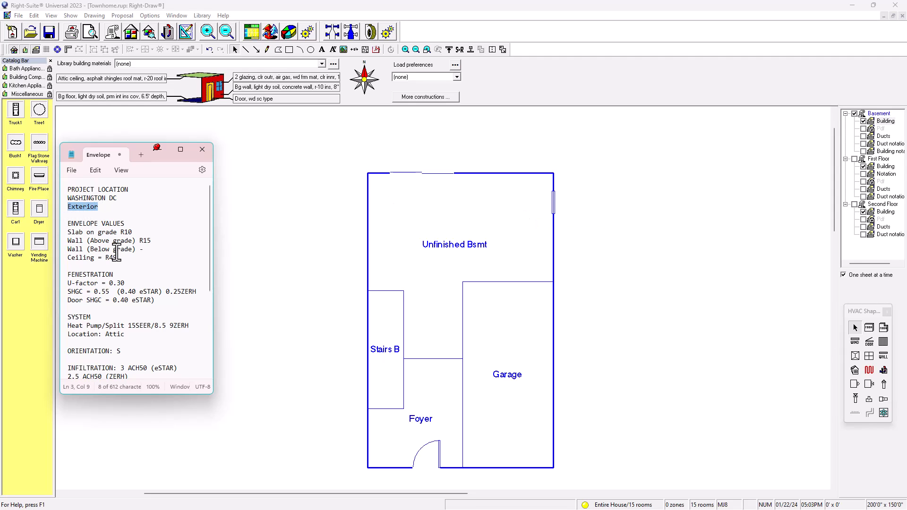
{"action": "type", "text": "End Unit "}
{"action": "type", "text": "of "}
{"action": "type", "text": "TH"}
{"action": "type", "text": "ownhome"}
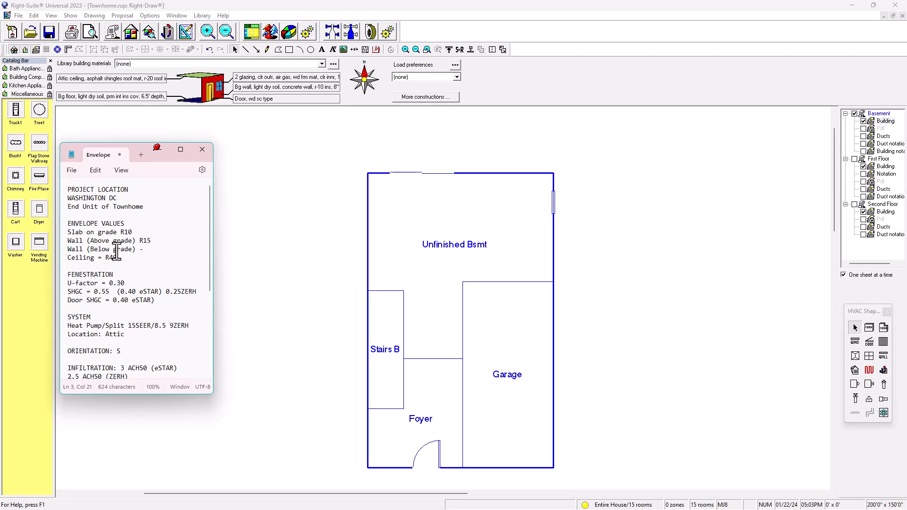
Step: Append "(Right)" to the End Unit of Townhome line in the notes
{"action": "type", "text": " (Rght"}
{"action": "key", "text": "BackSpace"}
{"action": "key", "text": "BackSpace"}
{"action": "key", "text": "BackSpace"}
{"action": "key", "text": "BackSpace"}
{"action": "type", "text": "ight)"}
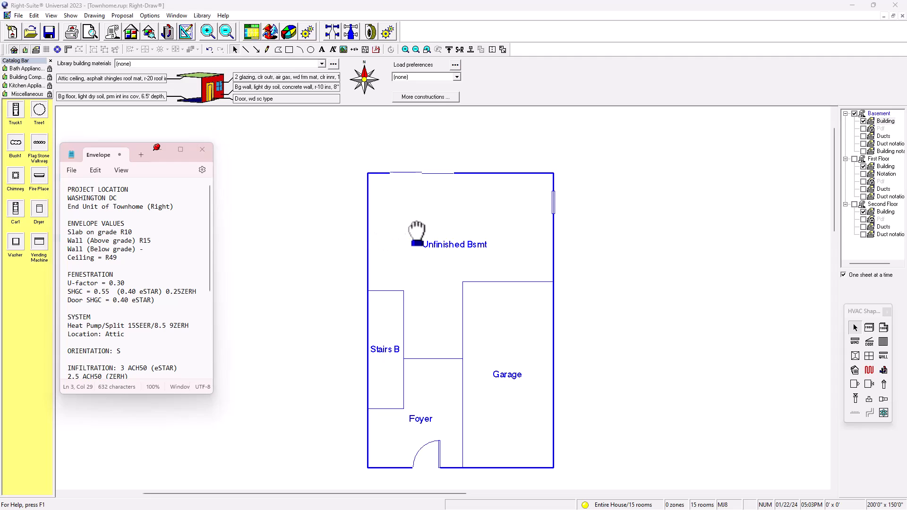
{"action": "middle_click_drag", "start_coordinate": [405, 235], "coordinate": [442, 213]}
{"action": "middle_click_drag", "start_coordinate": [372, 199], "coordinate": [393, 217]}
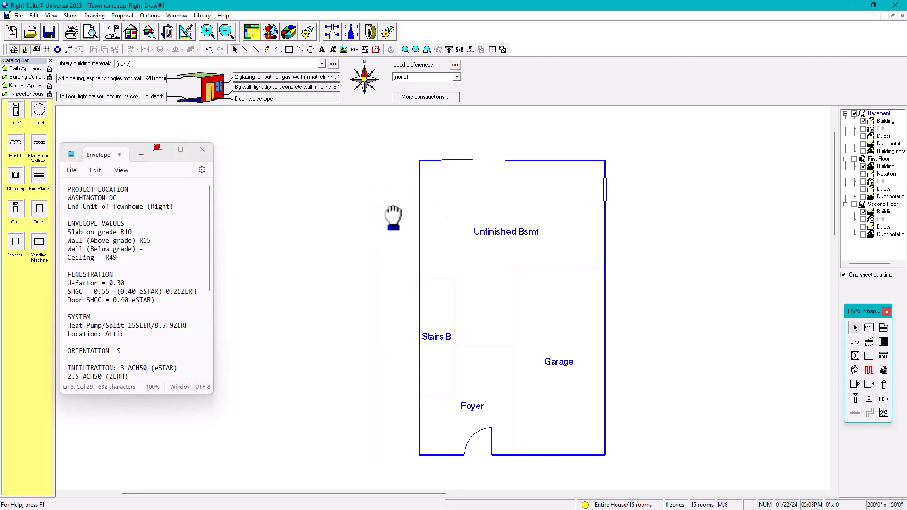
Step: Draw a 20'6" x 32'6" room over the basement footprint and move it against the outside of the basement's west wall
{"action": "left_click", "coordinate": [869, 327]}
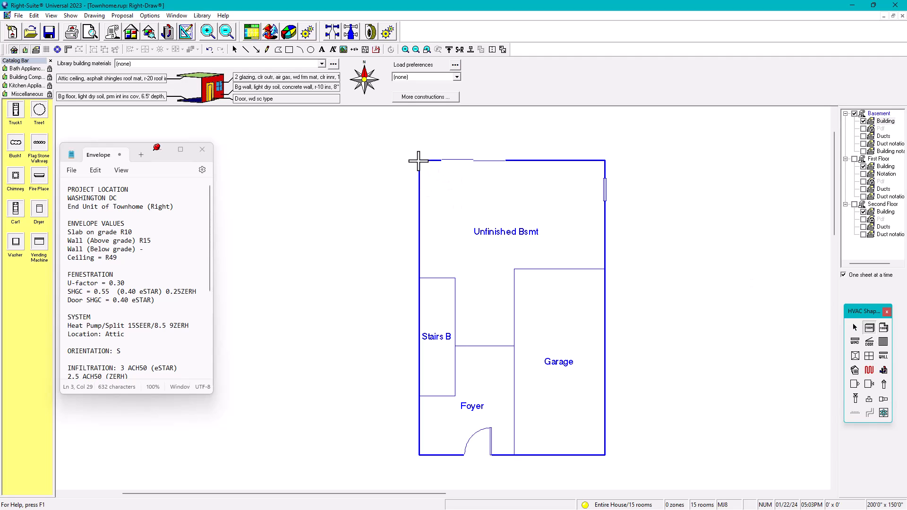
{"action": "left_click_drag", "start_coordinate": [419, 161], "coordinate": [604, 456]}
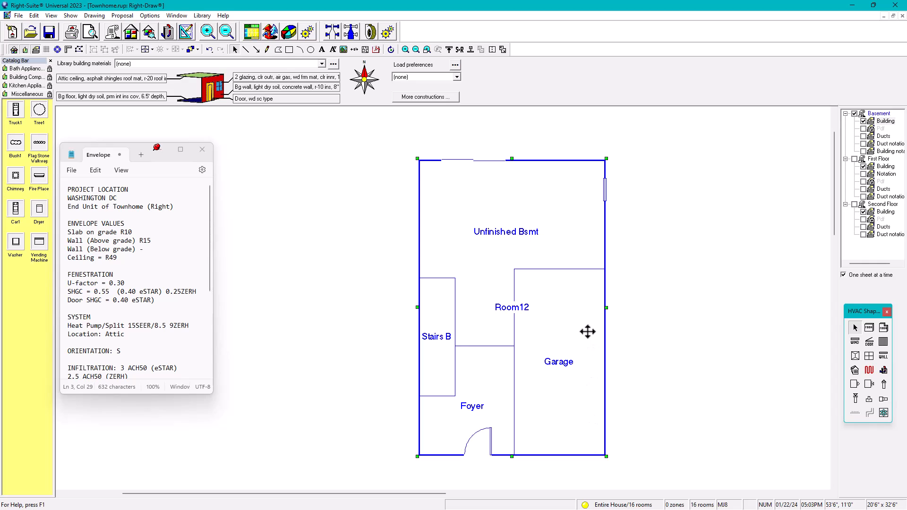
{"action": "left_click_drag", "start_coordinate": [572, 333], "coordinate": [401, 330]}
{"action": "scroll", "coordinate": [615, 319], "scroll_direction": "down", "scroll_amount": 1}
{"action": "middle_click_drag", "start_coordinate": [615, 320], "coordinate": [686, 294]}
Step: Rename the new adjacent basement room as Unit 12
{"action": "left_click", "coordinate": [425, 286]}
{"action": "left_click_drag", "start_coordinate": [432, 283], "coordinate": [370, 297]}
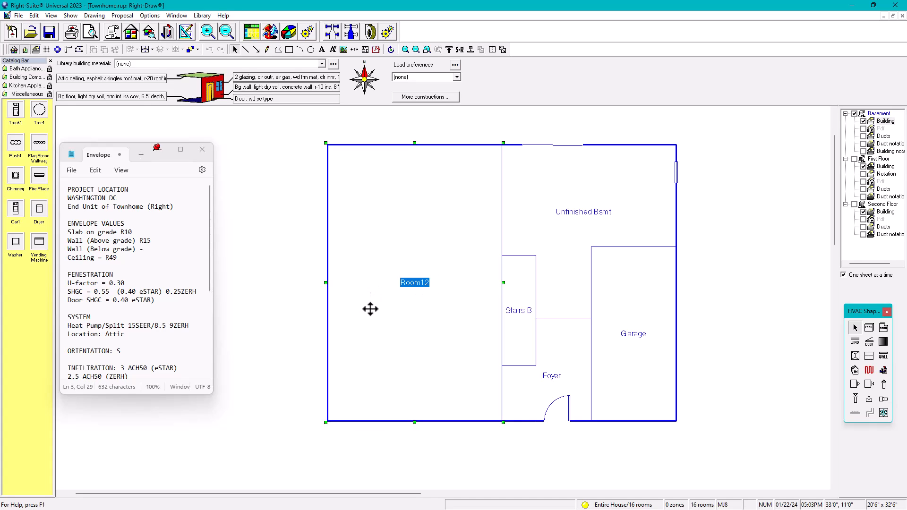
{"action": "type", "text": "Unit 12"}
{"action": "left_click", "coordinate": [316, 311]}
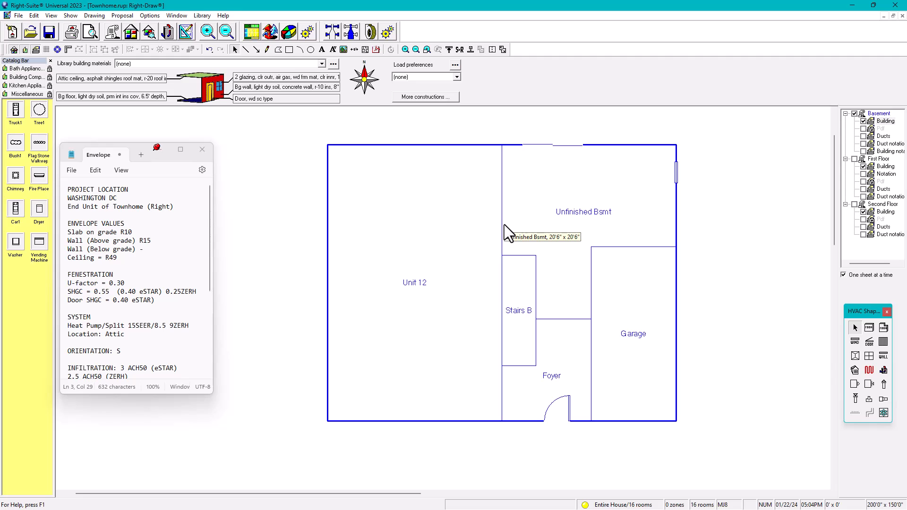
{"action": "left_click_drag", "start_coordinate": [553, 250], "coordinate": [498, 257]}
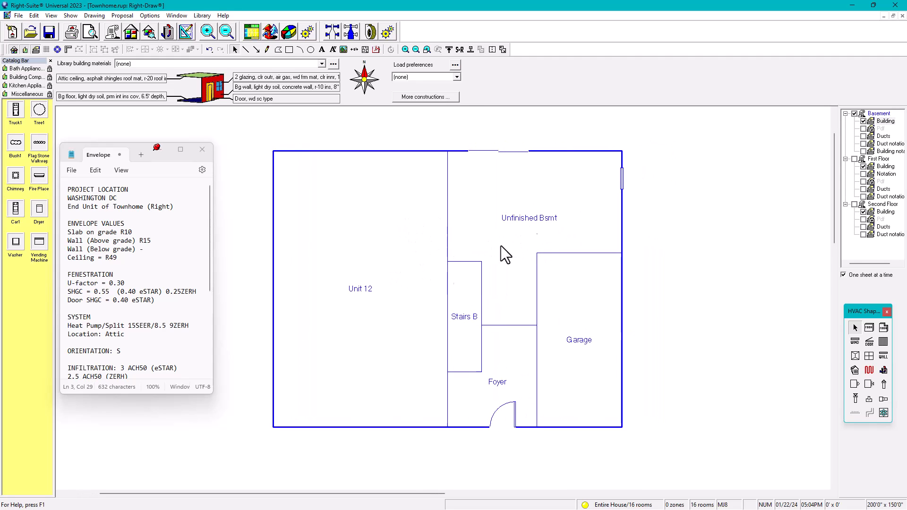
Step: Set the adjacent unit's room heating condition to Air only
{"action": "left_click", "coordinate": [387, 255]}
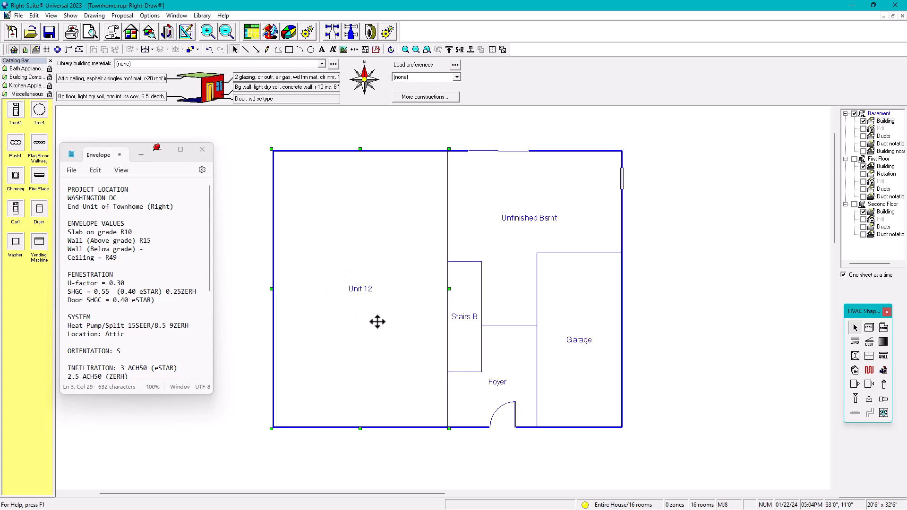
{"action": "double_click", "coordinate": [373, 256]}
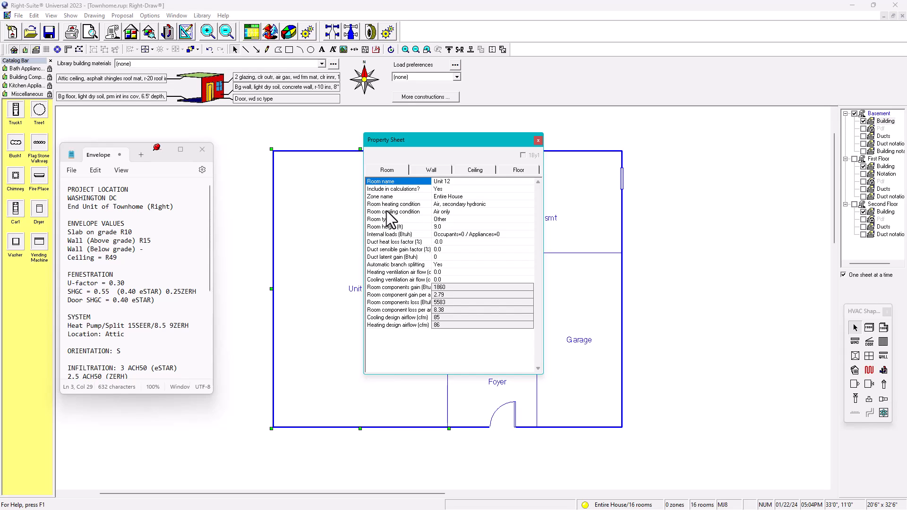
{"action": "left_click", "coordinate": [447, 204]}
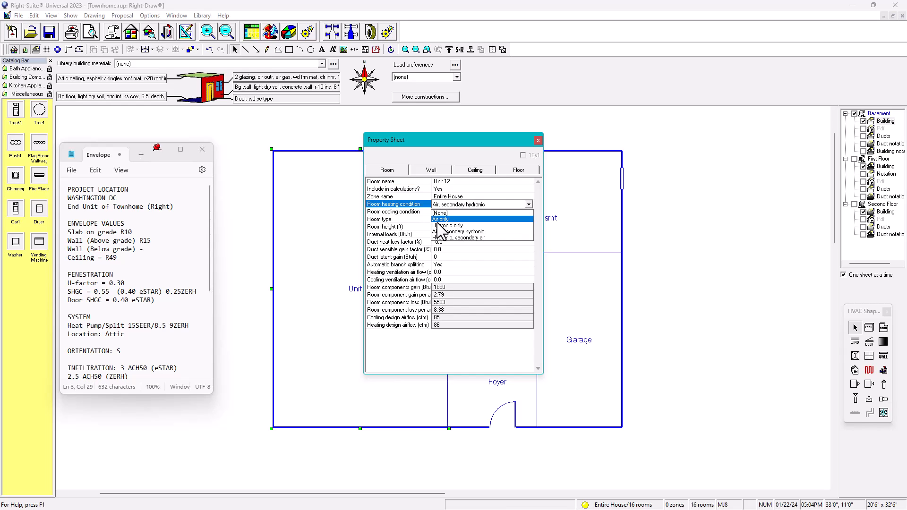
{"action": "left_click", "coordinate": [442, 219]}
{"action": "left_click_drag", "start_coordinate": [421, 140], "coordinate": [707, 139]}
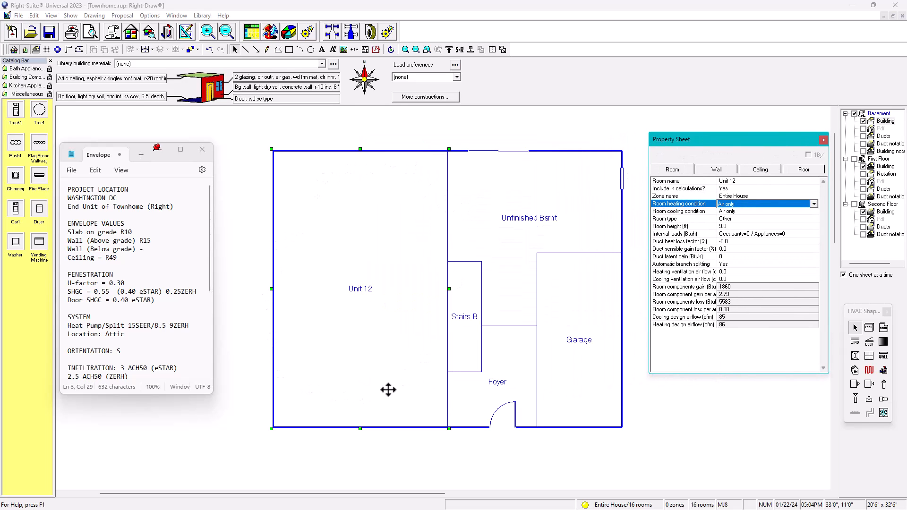
Step: Exclude the adjacent unit's room from the calculations by setting Include in calculations to No, and close its property sheet
{"action": "left_click_drag", "start_coordinate": [727, 141], "coordinate": [477, 134]}
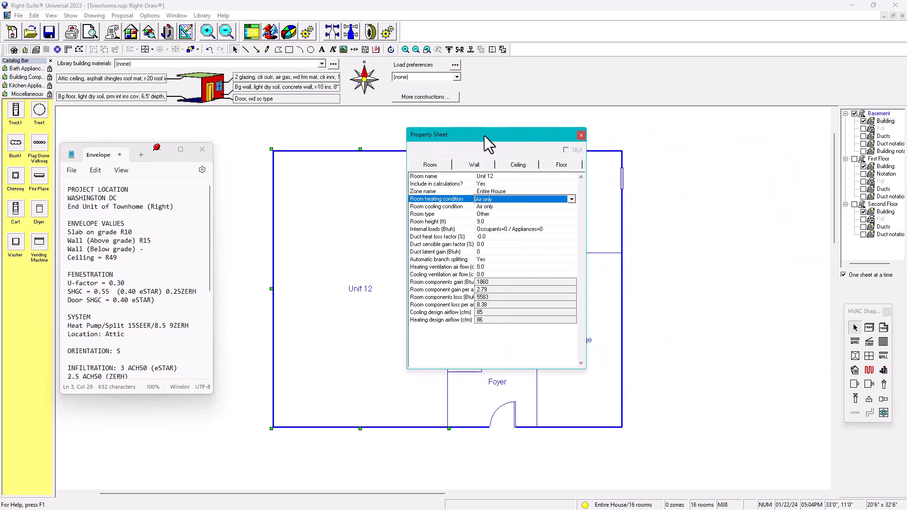
{"action": "left_click", "coordinate": [476, 182]}
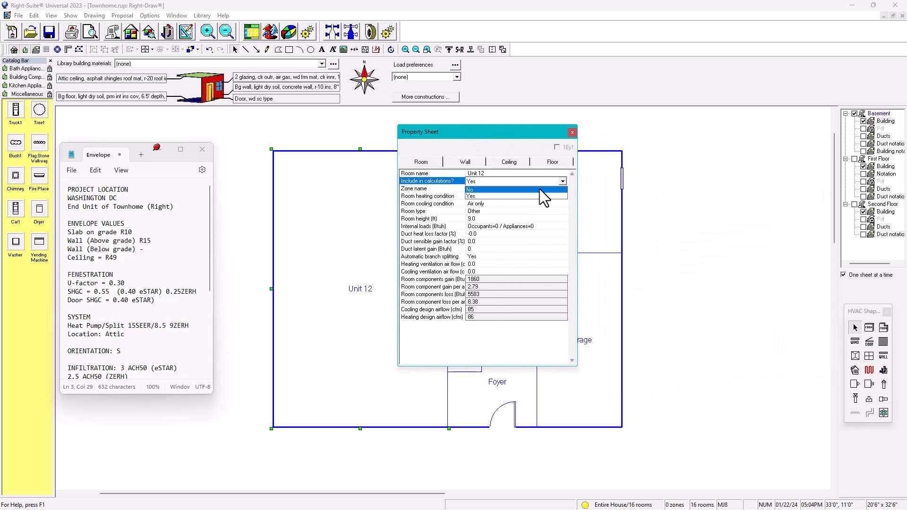
{"action": "left_click", "coordinate": [483, 190]}
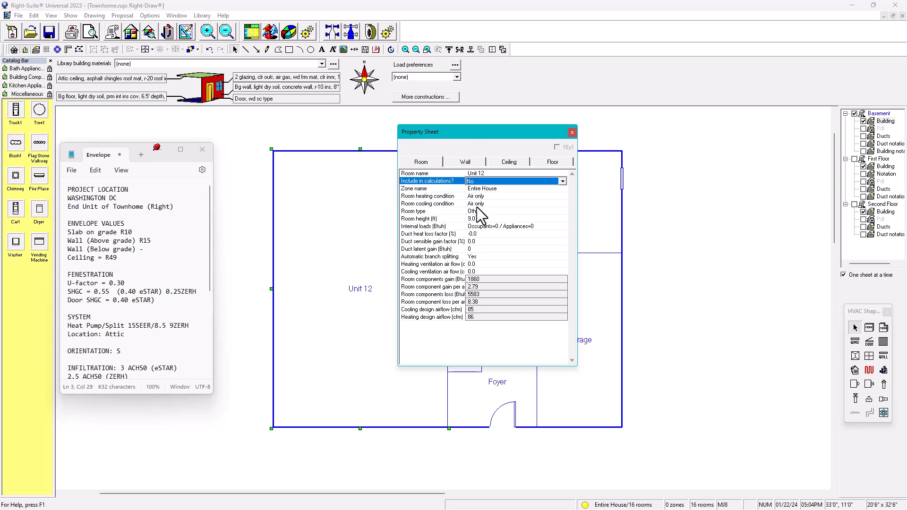
{"action": "left_click_drag", "start_coordinate": [458, 131], "coordinate": [462, 134]}
{"action": "left_click_drag", "start_coordinate": [678, 149], "coordinate": [705, 143]}
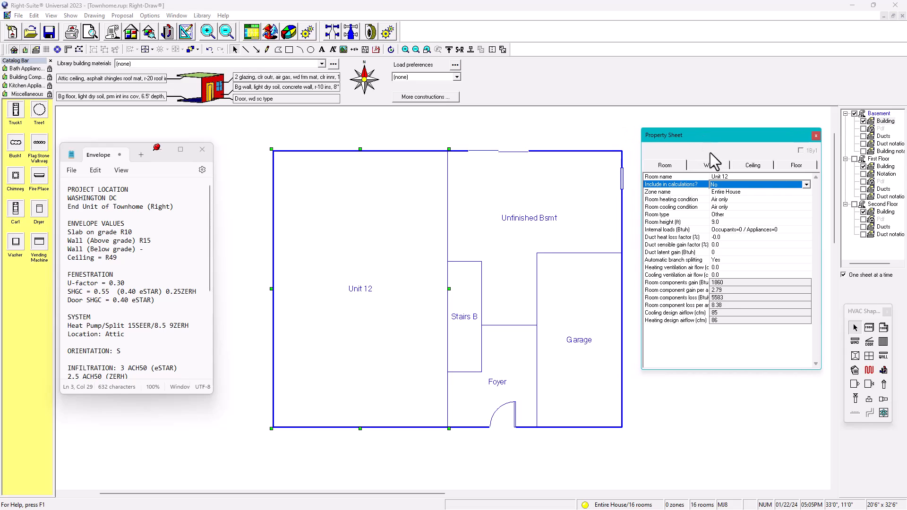
{"action": "left_click", "coordinate": [815, 135]}
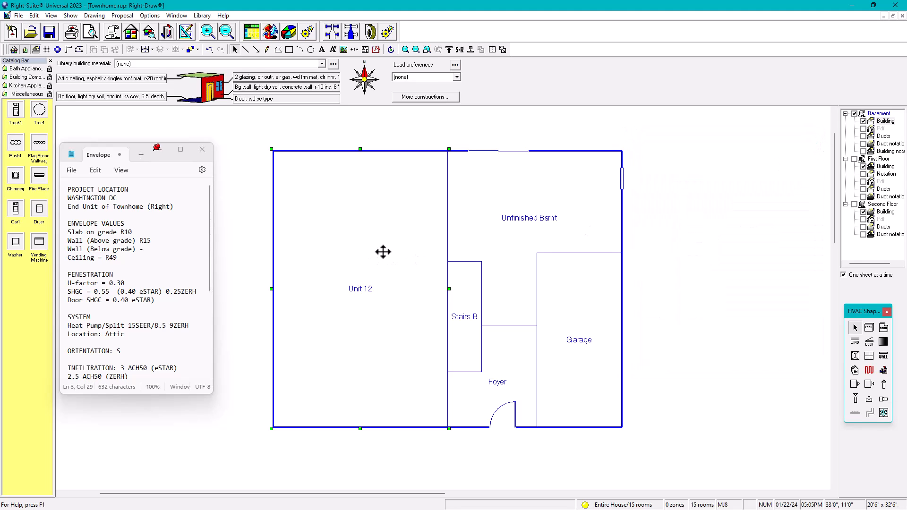
Step: Narrow the adjacent unit's room to a 2'0" wide strip along the party wall and rename it TH
{"action": "middle_click_drag", "start_coordinate": [439, 321], "coordinate": [406, 302]}
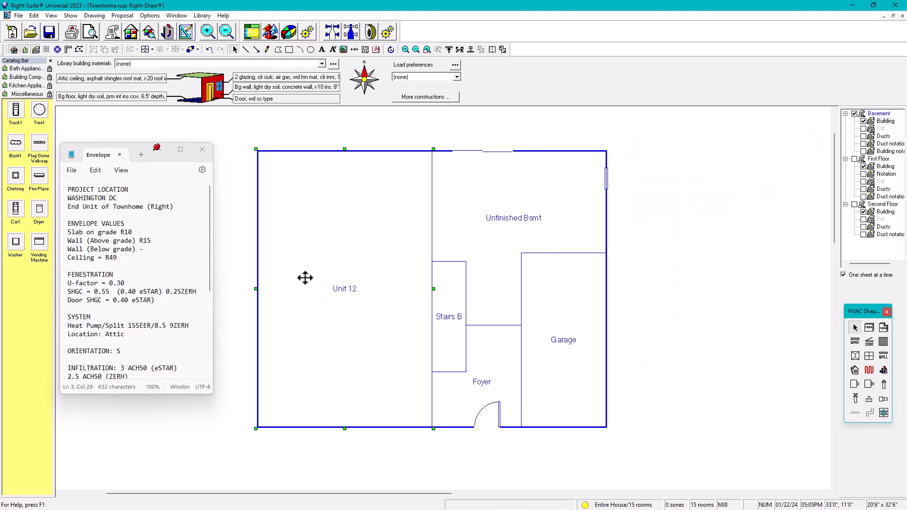
{"action": "left_click_drag", "start_coordinate": [314, 299], "coordinate": [416, 287]}
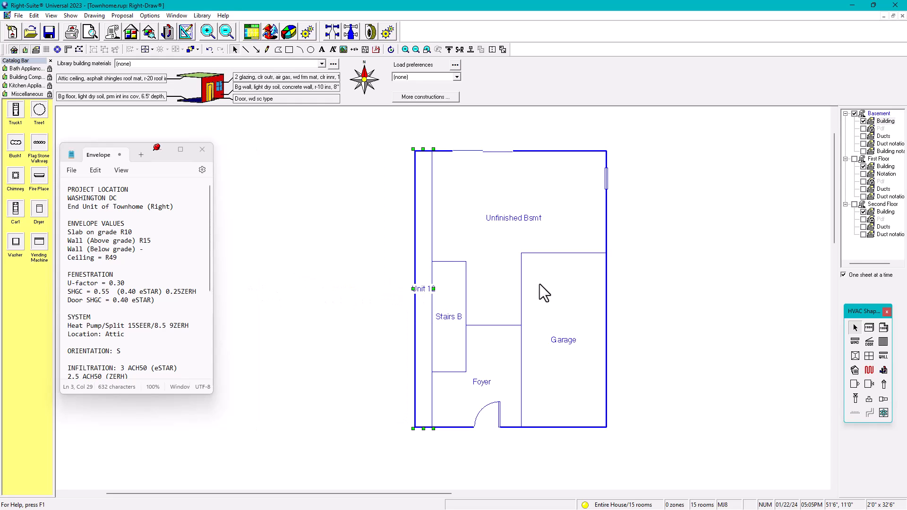
{"action": "left_click", "coordinate": [376, 275]}
{"action": "left_click", "coordinate": [423, 289]}
{"action": "key", "text": "BackSpace"}
{"action": "key", "text": "Delete"}
{"action": "left_click", "coordinate": [376, 291]}
{"action": "left_click", "coordinate": [427, 263]}
{"action": "left_click", "coordinate": [740, 276]}
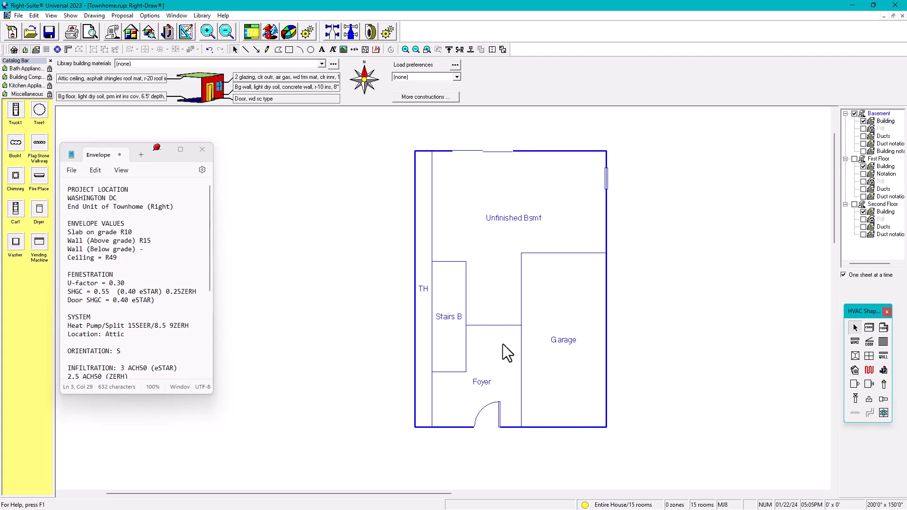
Step: Copy the basement TH strip to the First Floor and align it with the west wall of the Kitchen and Living Room
{"action": "left_click", "coordinate": [428, 344]}
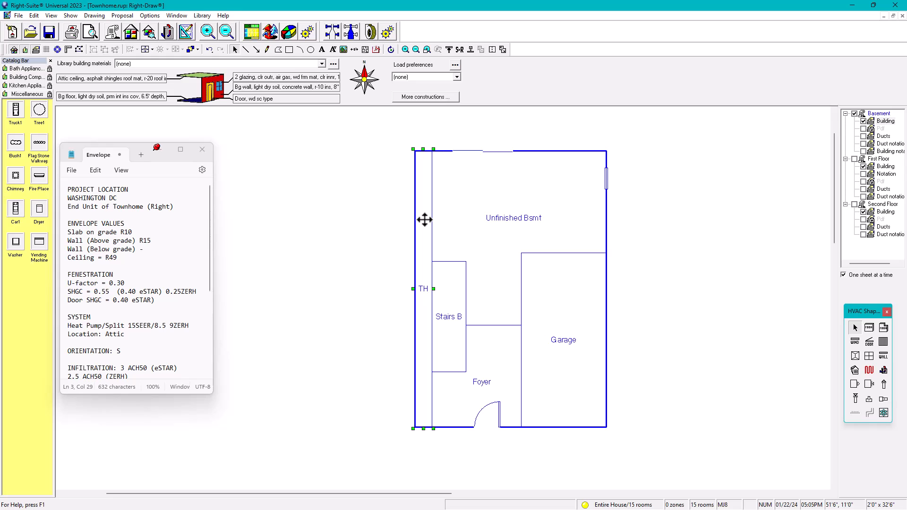
{"action": "left_click", "coordinate": [882, 166]}
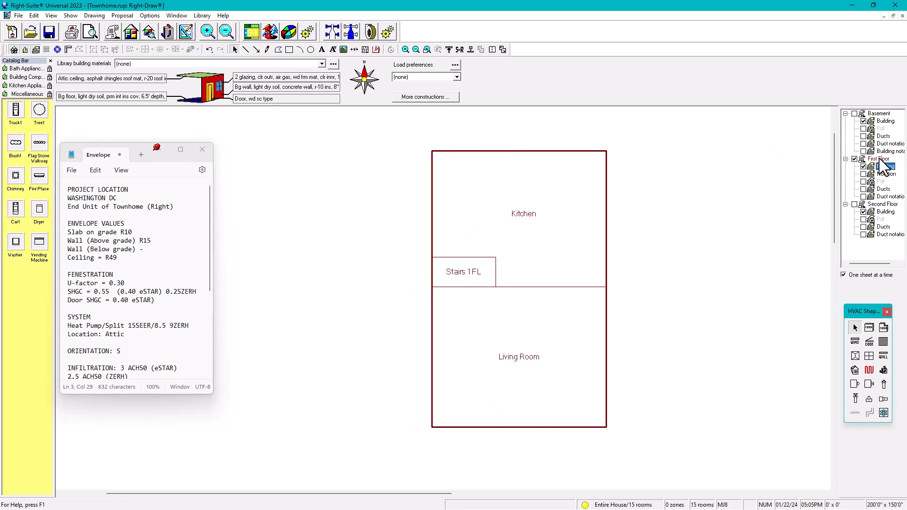
{"action": "left_click", "coordinate": [398, 327]}
{"action": "key", "text": "ctrl+v"}
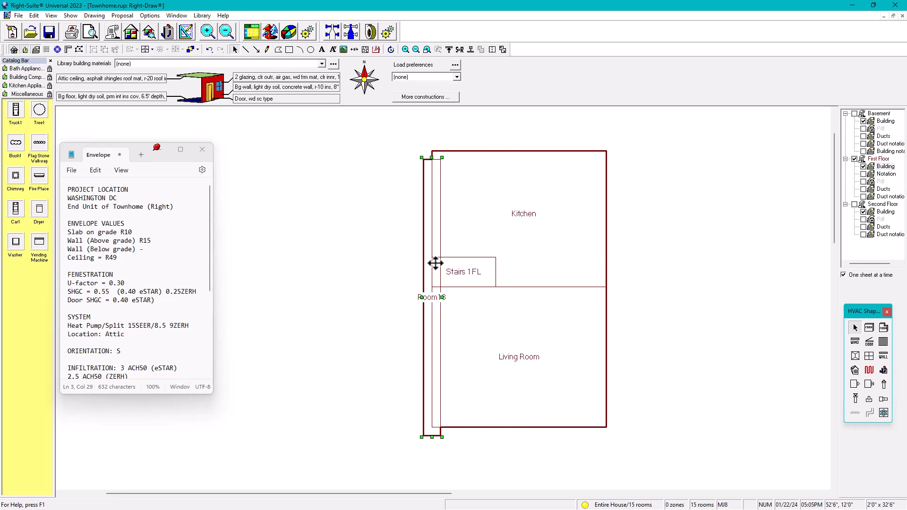
{"action": "left_click_drag", "start_coordinate": [435, 263], "coordinate": [432, 261]}
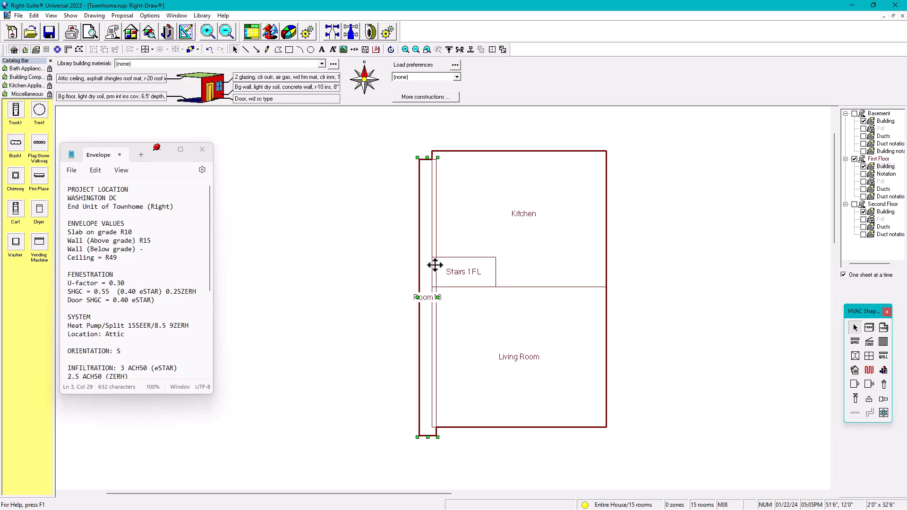
{"action": "left_click", "coordinate": [556, 253]}
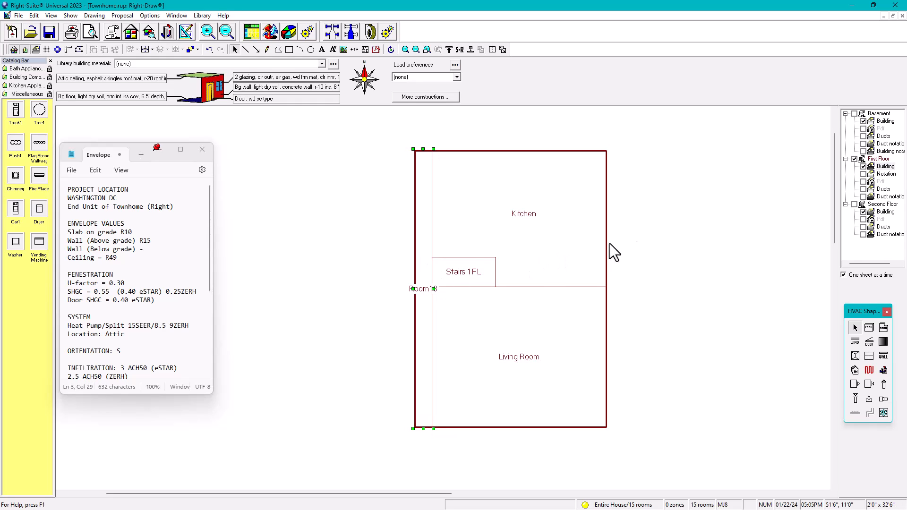
Step: Paste the TH strip onto the Second Floor and align it with that floor's west wall
{"action": "left_click", "coordinate": [882, 204]}
{"action": "key", "text": "ctrl+v"}
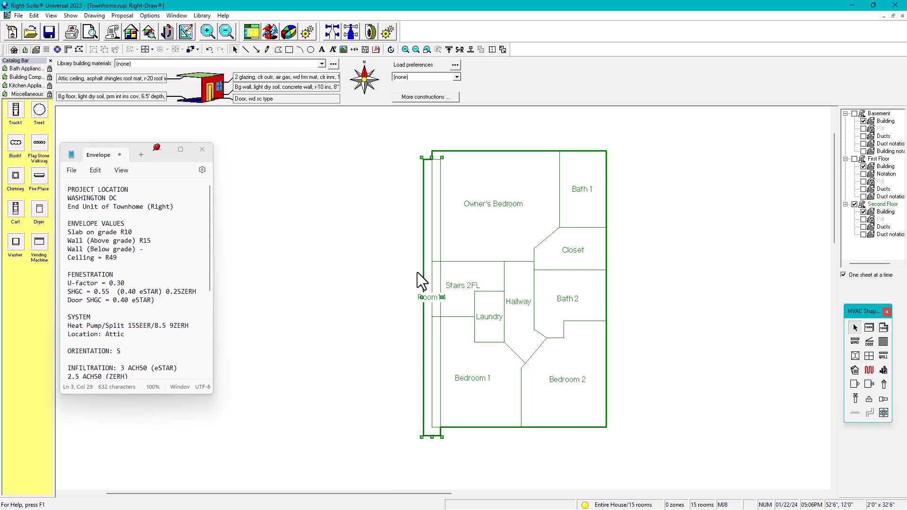
{"action": "key", "text": "Left"}
{"action": "key", "text": "Left"}
{"action": "key", "text": "Up"}
{"action": "key", "text": "Up"}
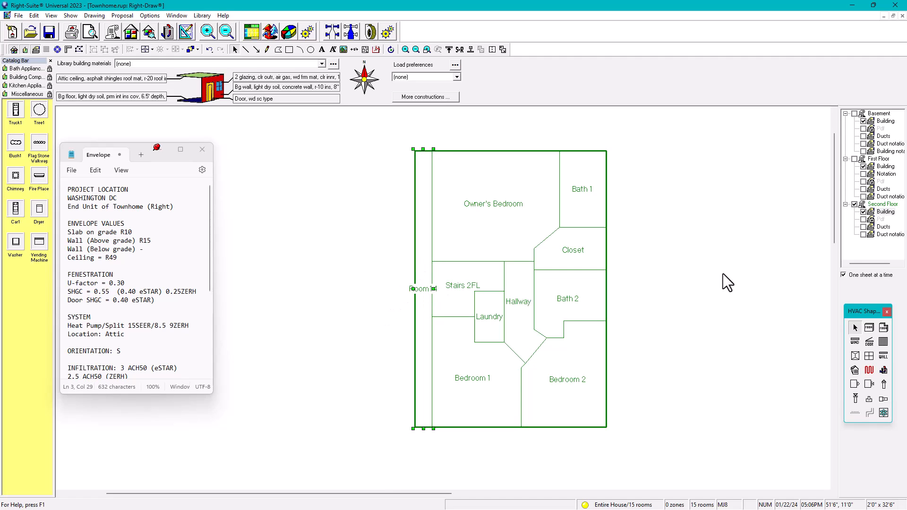
Step: Rename the pasted strip room on the First Floor as TH
{"action": "left_click", "coordinate": [884, 166]}
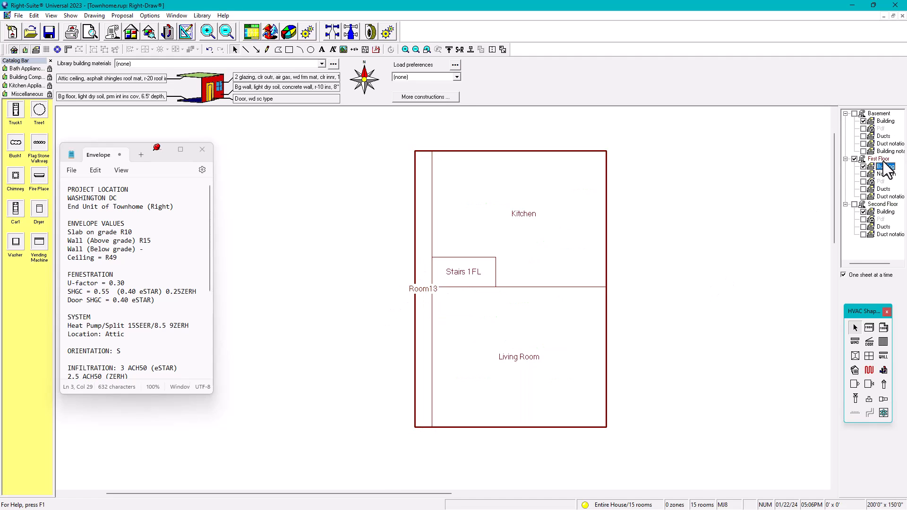
{"action": "left_click", "coordinate": [422, 293]}
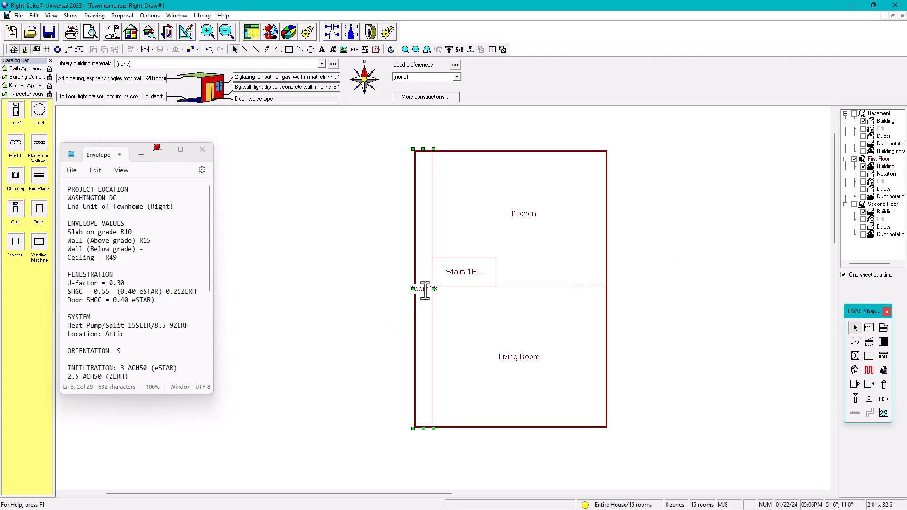
{"action": "key", "text": "BackSpace"}
{"action": "key", "text": "BackSpace"}
{"action": "key", "text": "BackSpace"}
{"action": "key", "text": "BackSpace"}
{"action": "key", "text": "BackSpace"}
{"action": "type", "text": "TH"}
{"action": "key", "text": "Return"}
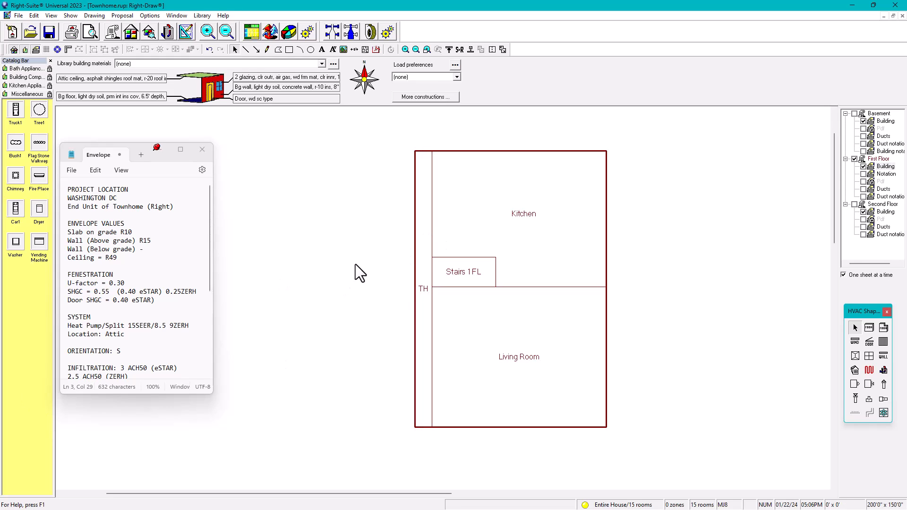
Step: Check the TH strips on the Basement and First Floor, and rename the pasted strip on the Second Floor as TH
{"action": "left_click", "coordinate": [879, 113]}
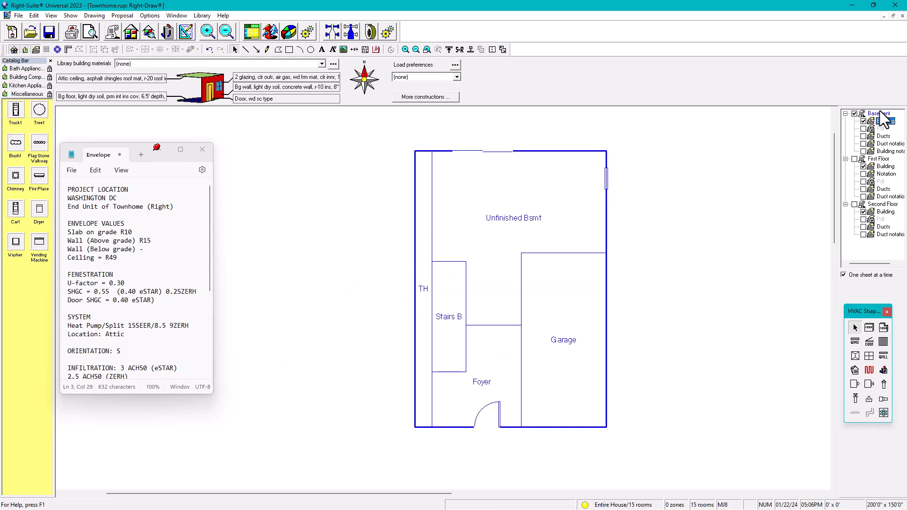
{"action": "left_click", "coordinate": [882, 167]}
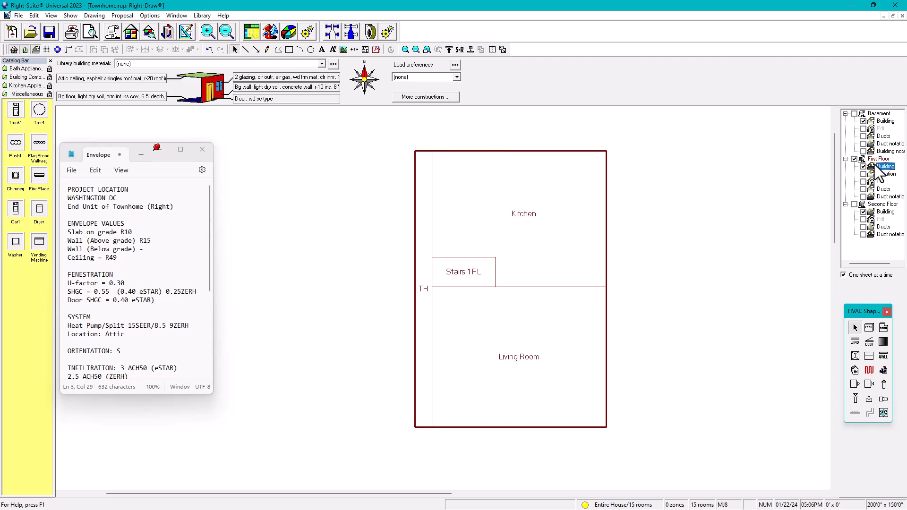
{"action": "left_click", "coordinate": [885, 212]}
{"action": "left_click", "coordinate": [426, 291]}
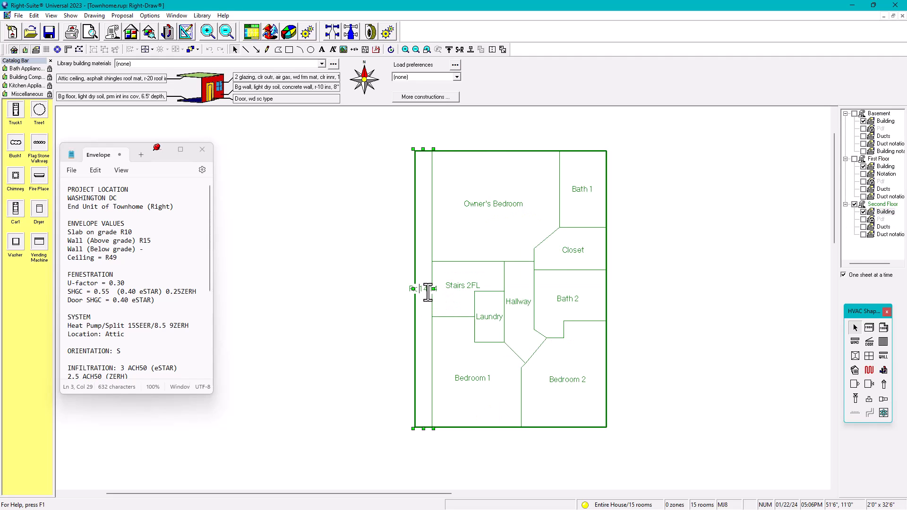
{"action": "key", "text": "BackSpace"}
{"action": "key", "text": "BackSpace"}
{"action": "type", "text": "th"}
{"action": "left_click", "coordinate": [313, 299]}
{"action": "left_click", "coordinate": [364, 268]}
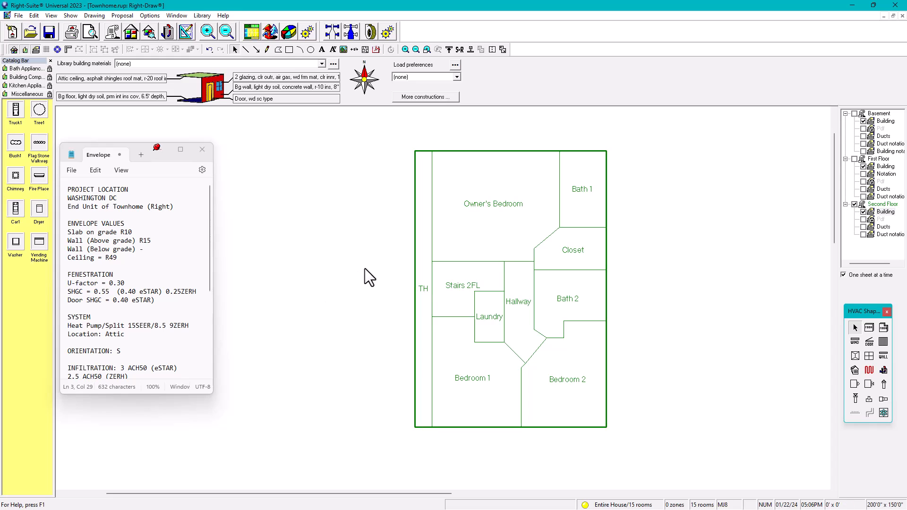
Step: Examine the door and window locations on the First Floor PDF plan and hide the plan again
{"action": "left_click", "coordinate": [885, 167]}
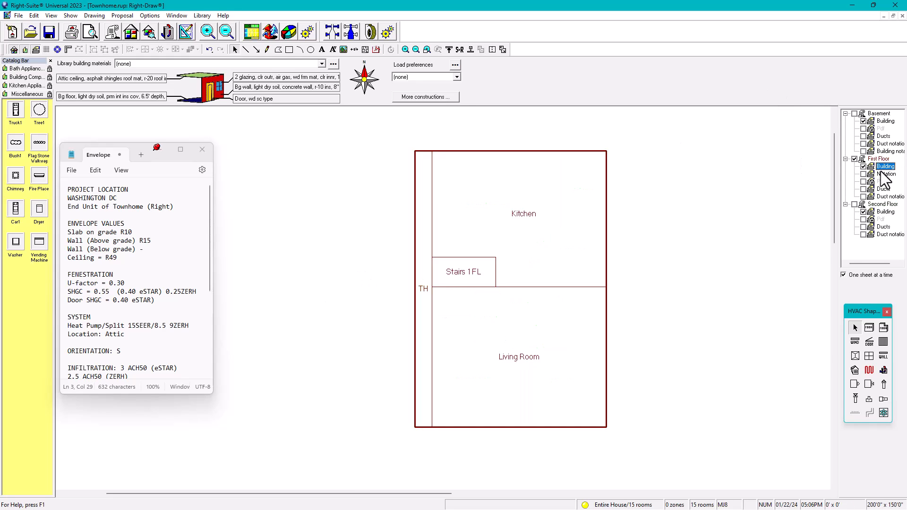
{"action": "left_click", "coordinate": [864, 182]}
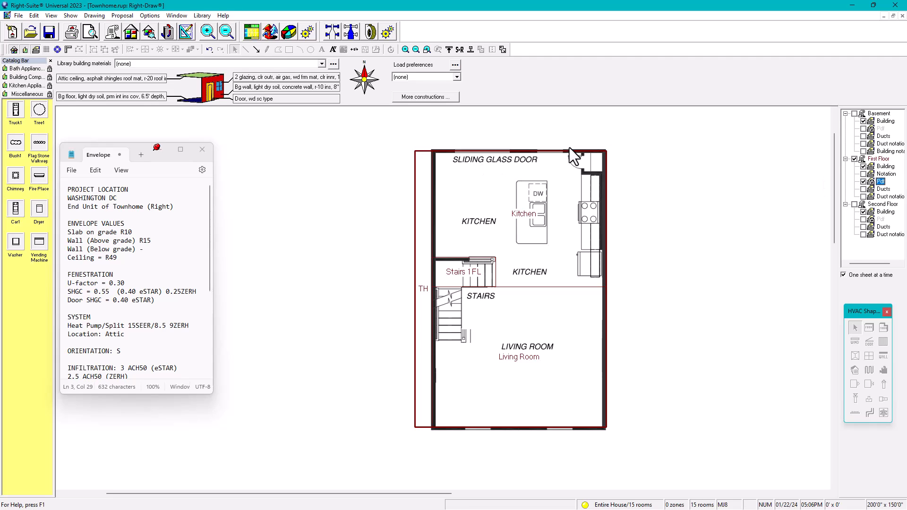
{"action": "left_click", "coordinate": [864, 181]}
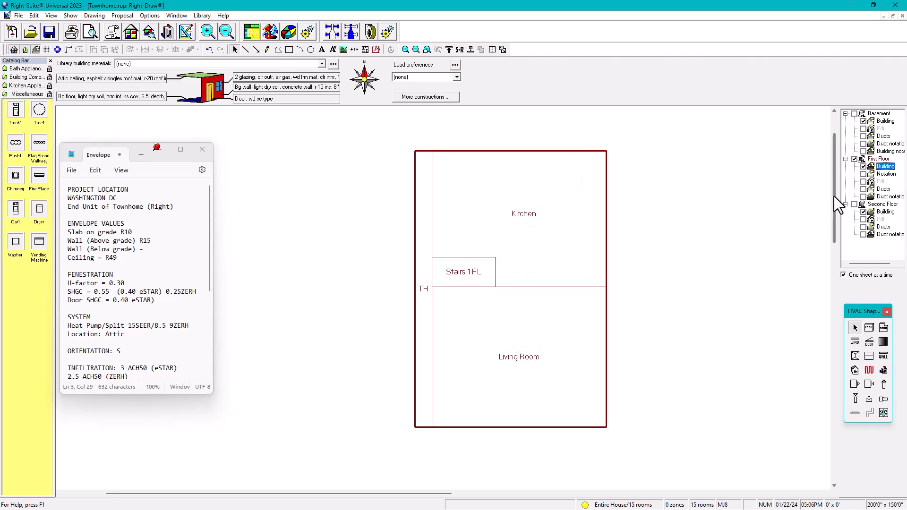
Step: Copy the Basement's sliding glass door to the First Floor and place it on the Kitchen's north wall
{"action": "left_click", "coordinate": [875, 120]}
{"action": "left_click", "coordinate": [478, 152]}
{"action": "left_click", "coordinate": [879, 159]}
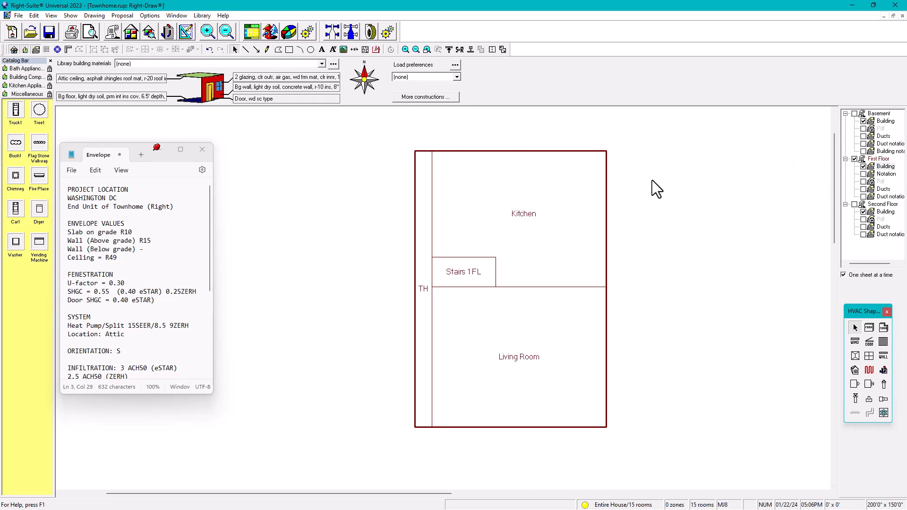
{"action": "key", "text": "ctrl+v"}
{"action": "left_click_drag", "start_coordinate": [481, 160], "coordinate": [473, 151]}
{"action": "left_click", "coordinate": [522, 166]}
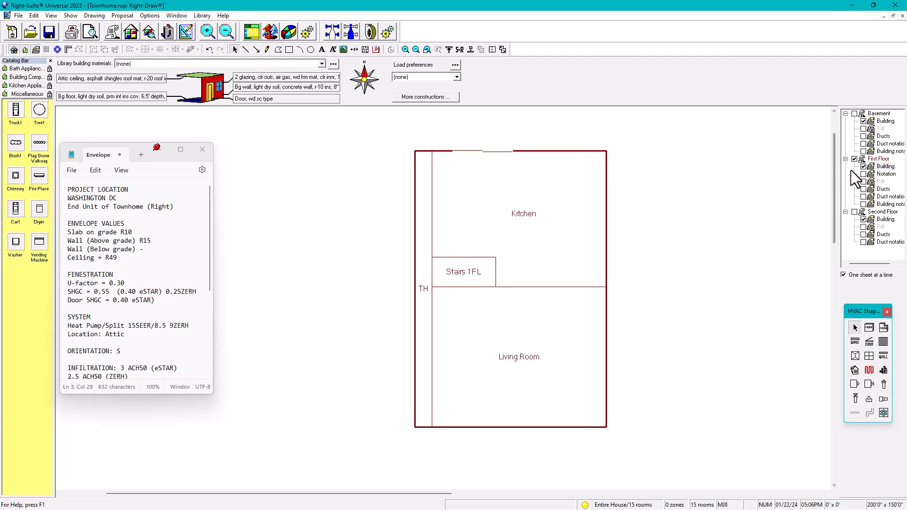
Step: Copy the Basement's east wall window to the First Floor and place it on the Kitchen's north wall
{"action": "left_click", "coordinate": [884, 120]}
{"action": "left_click", "coordinate": [607, 180]}
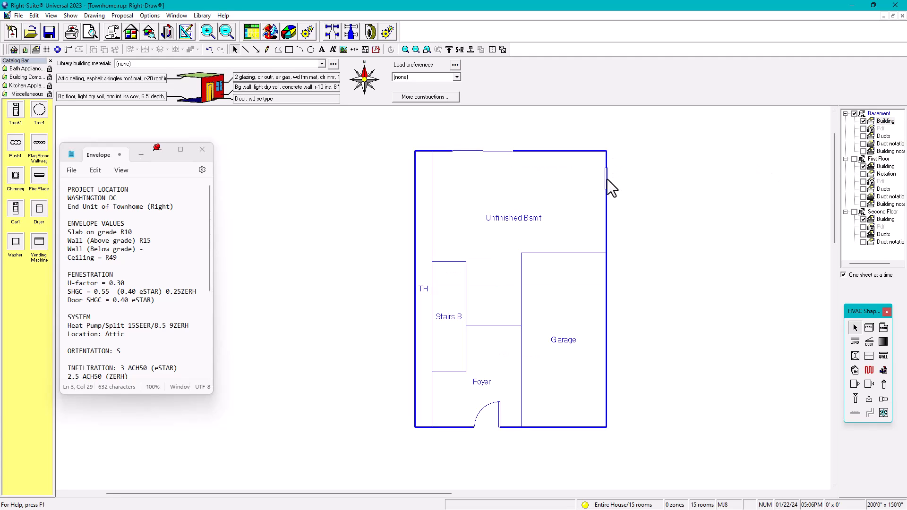
{"action": "left_click", "coordinate": [884, 167]}
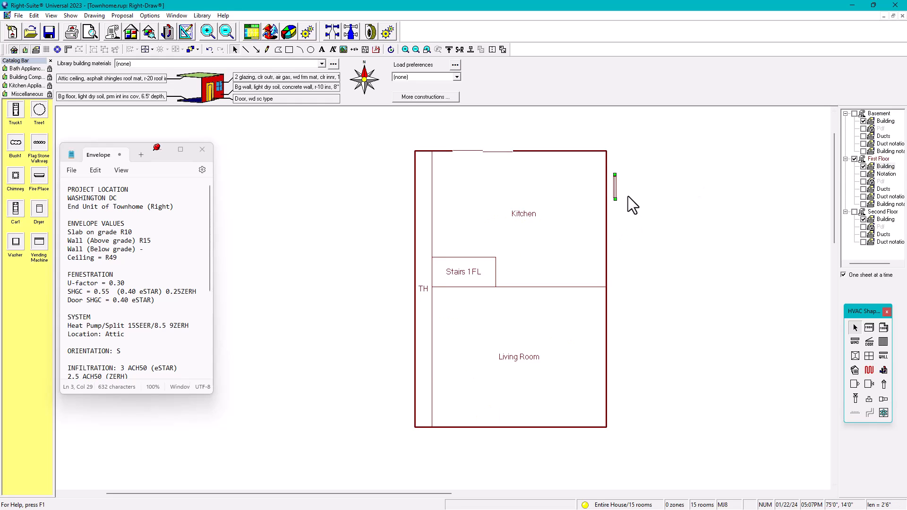
{"action": "left_click_drag", "start_coordinate": [616, 187], "coordinate": [579, 152]}
Step: Shift the Kitchen's north window to match the First Floor PDF plan, checking it against the plan
{"action": "left_click", "coordinate": [864, 182]}
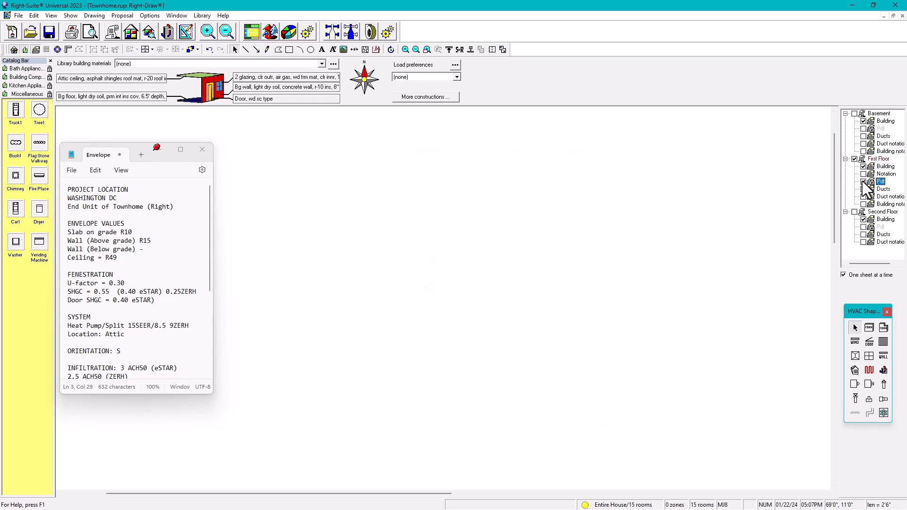
{"action": "left_click", "coordinate": [863, 181]}
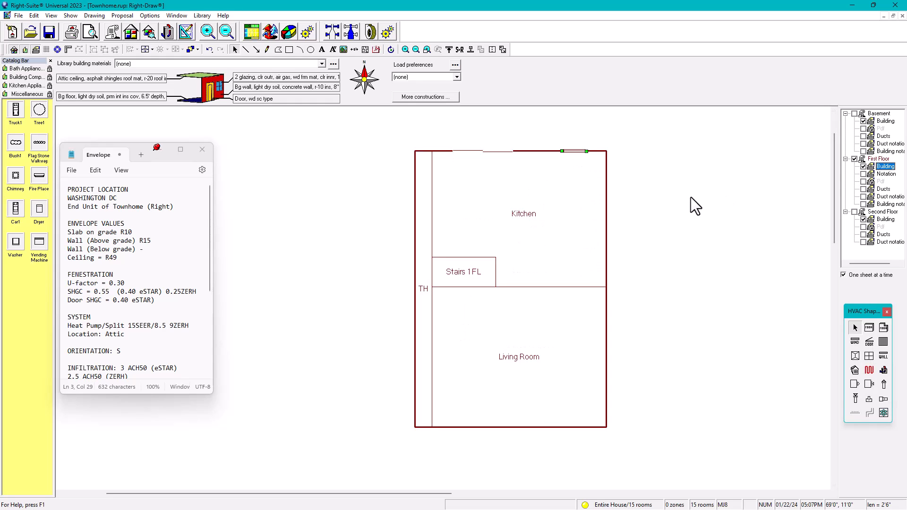
{"action": "left_click_drag", "start_coordinate": [557, 138], "coordinate": [597, 178]}
{"action": "left_click", "coordinate": [597, 177]}
{"action": "left_click", "coordinate": [863, 181]}
{"action": "left_click", "coordinate": [863, 181]}
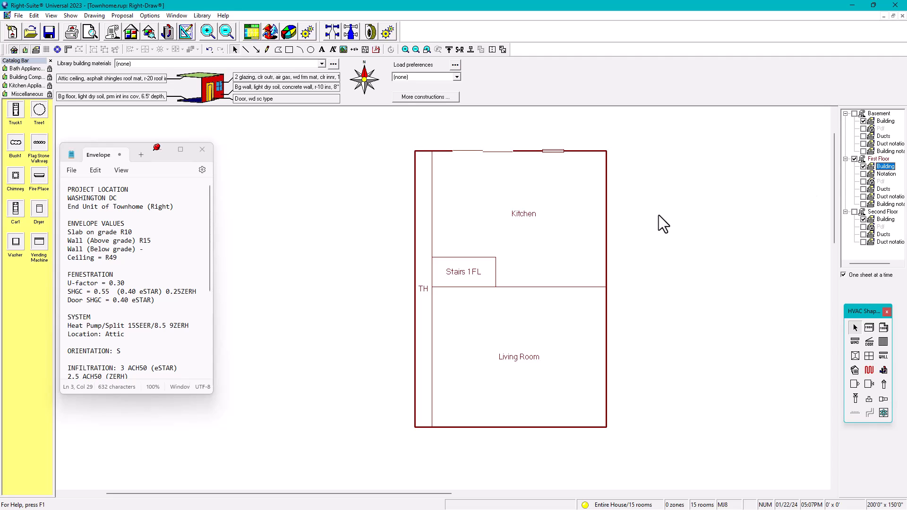
Step: Examine the window dimensions in the envelope notes and the window locations on the First Floor PDF plan
{"action": "scroll", "coordinate": [126, 309], "scroll_direction": "down", "scroll_amount": 3}
{"action": "scroll", "coordinate": [152, 305], "scroll_direction": "down", "scroll_amount": 3}
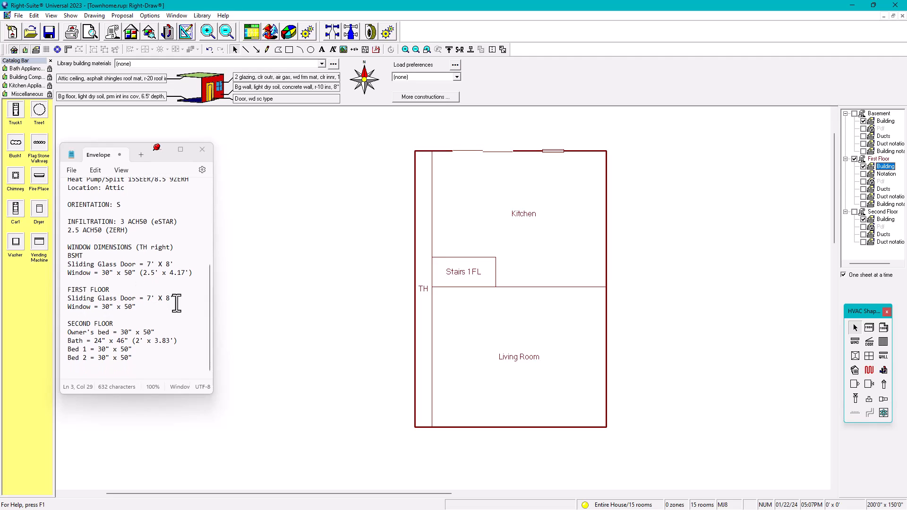
{"action": "left_click", "coordinate": [725, 194]}
{"action": "left_click", "coordinate": [863, 181]}
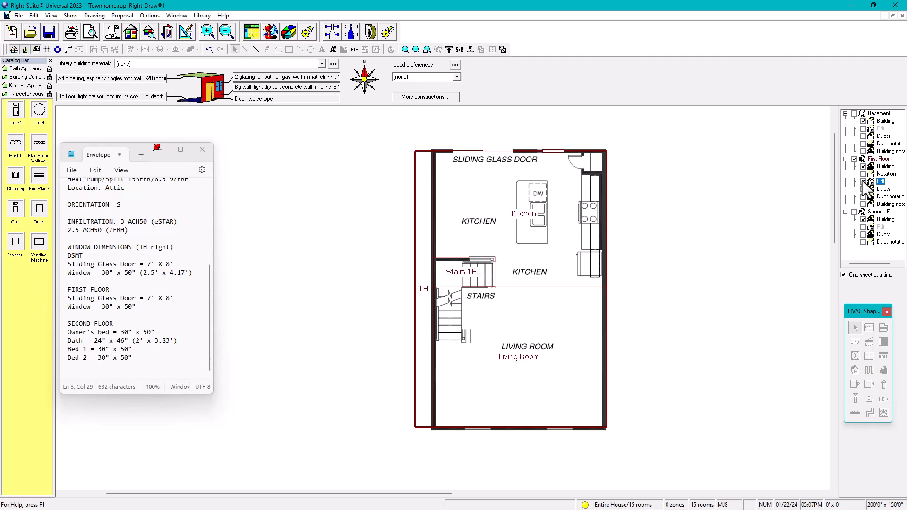
{"action": "left_click", "coordinate": [864, 182]}
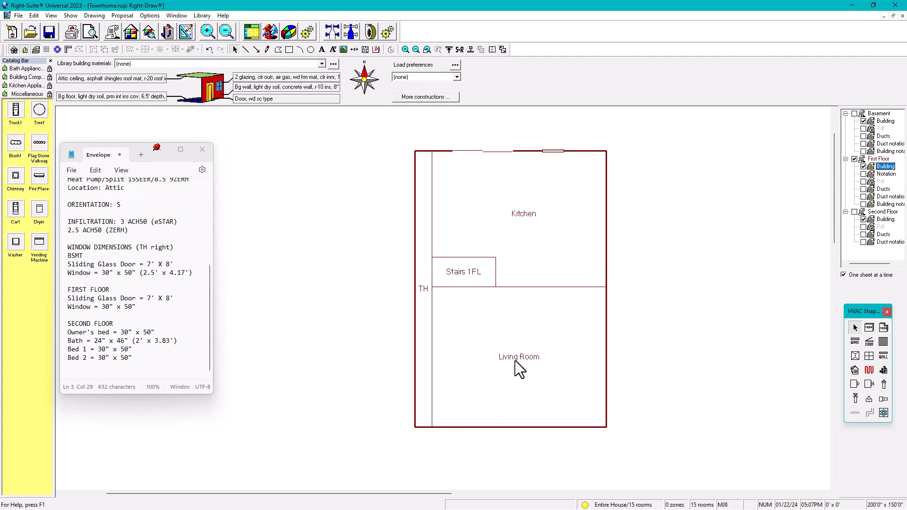
{"action": "mouse_move", "coordinate": [515, 361]}
{"action": "left_click", "coordinate": [864, 182]}
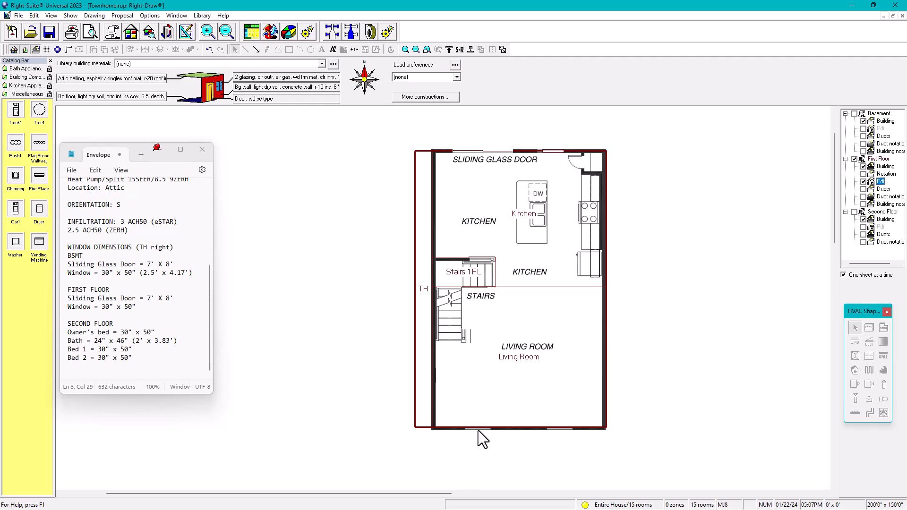
{"action": "left_click", "coordinate": [863, 182]}
Step: Copy the Kitchen window and place the duplicate near the west end of the Living Room's south wall
{"action": "left_click", "coordinate": [552, 153]}
{"action": "left_click", "coordinate": [552, 152]}
{"action": "key", "text": "ctrl+c"}
{"action": "key", "text": "ctrl+v"}
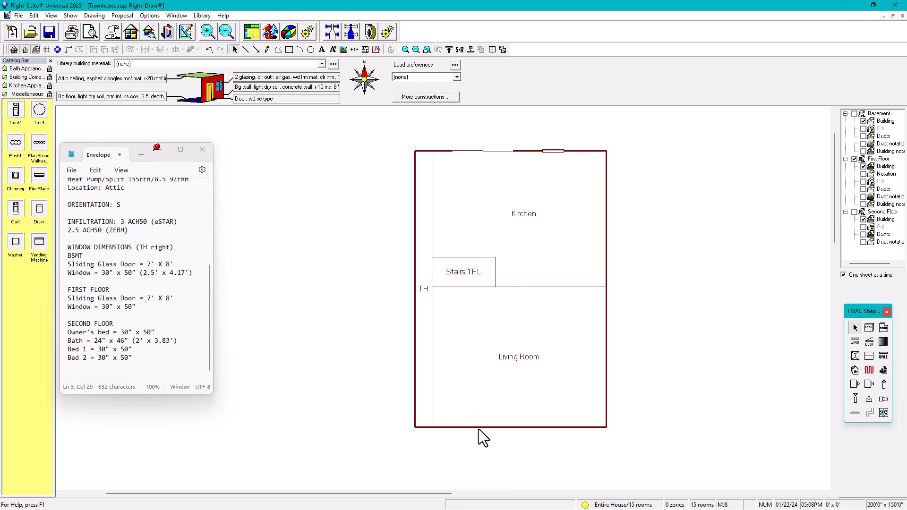
{"action": "left_click", "coordinate": [554, 152]}
{"action": "left_click_drag", "start_coordinate": [554, 160], "coordinate": [481, 430]}
Step: Set the width of the Living Room's south window to 3 ft
{"action": "double_click", "coordinate": [486, 427]}
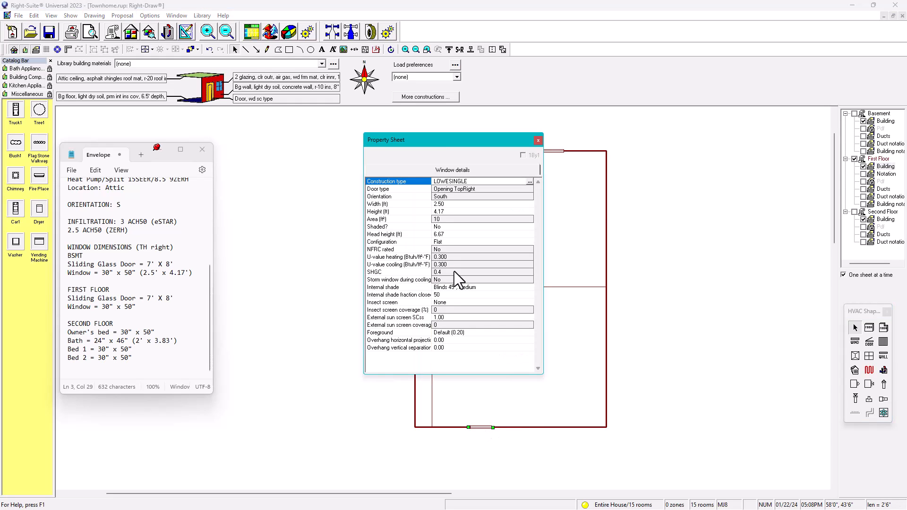
{"action": "left_click", "coordinate": [449, 205]}
{"action": "type", "text": "3"}
{"action": "key", "text": "Return"}
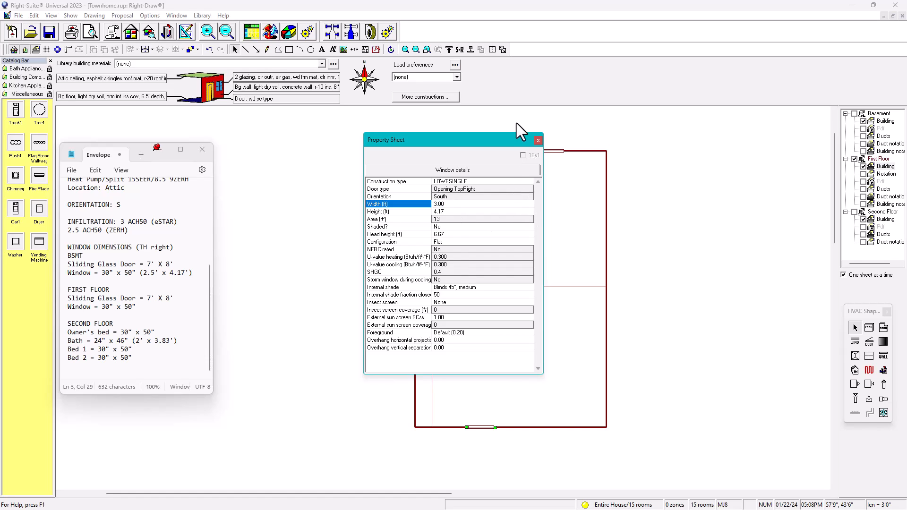
{"action": "left_click", "coordinate": [539, 139]}
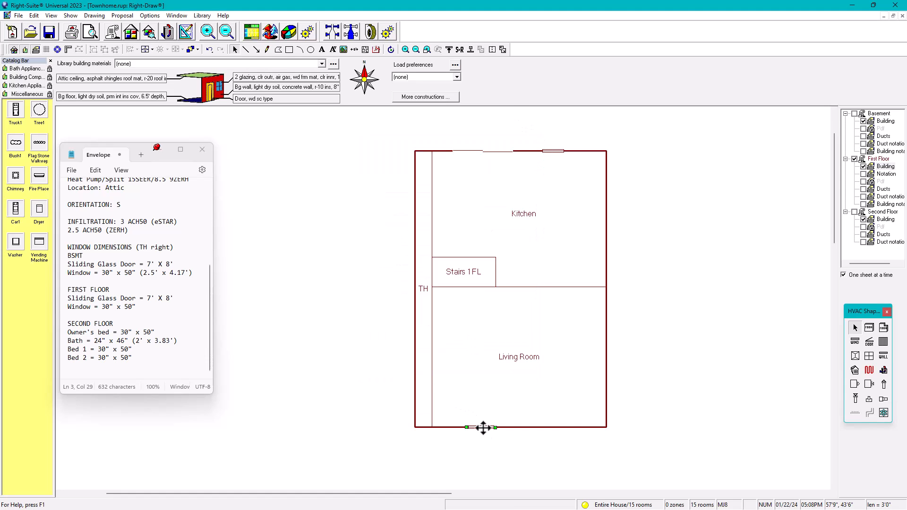
Step: Add a second 3 ft window to the Living Room's south wall and align both south windows with the PDF plan
{"action": "left_click", "coordinate": [552, 429]}
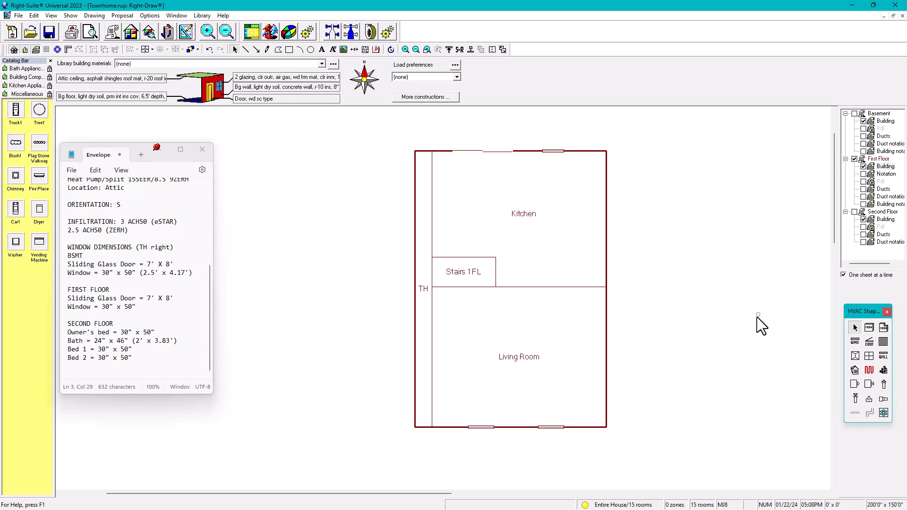
{"action": "left_click", "coordinate": [867, 181]}
{"action": "left_click", "coordinate": [865, 182]}
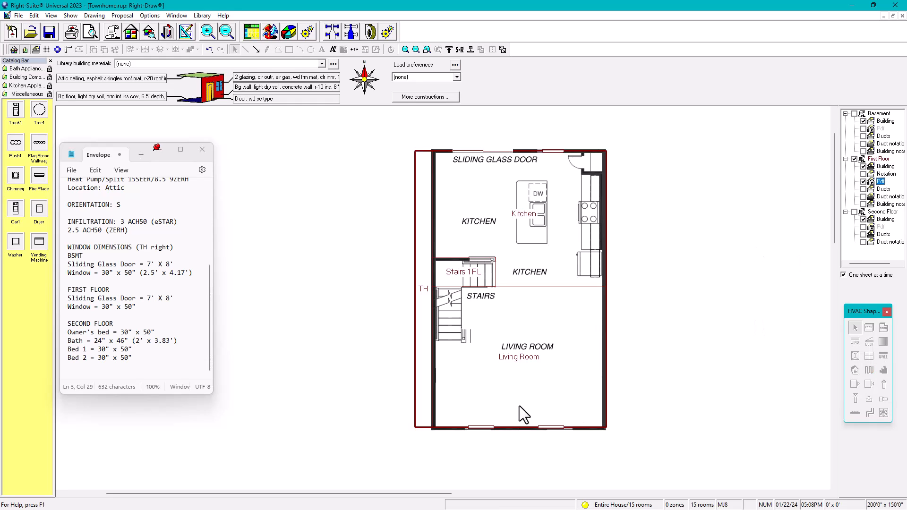
{"action": "left_click", "coordinate": [484, 428]}
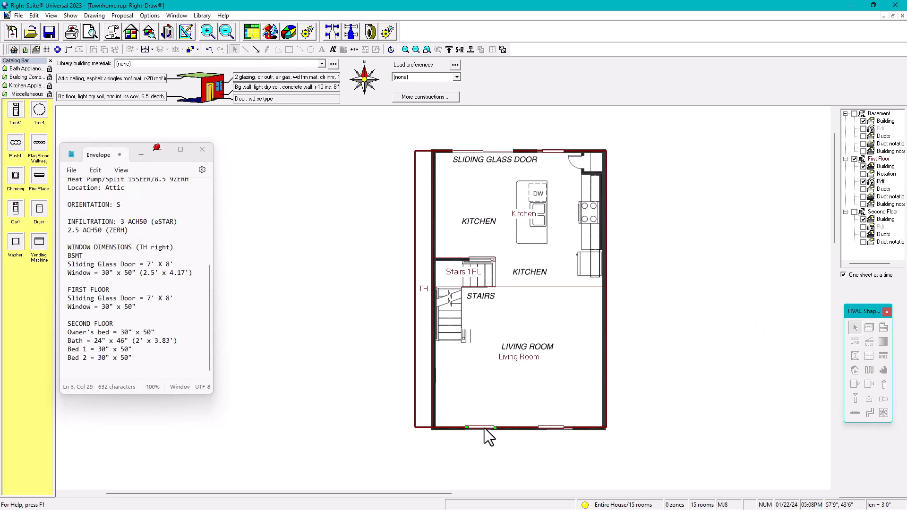
{"action": "left_click", "coordinate": [496, 428]}
{"action": "left_click", "coordinate": [545, 427]}
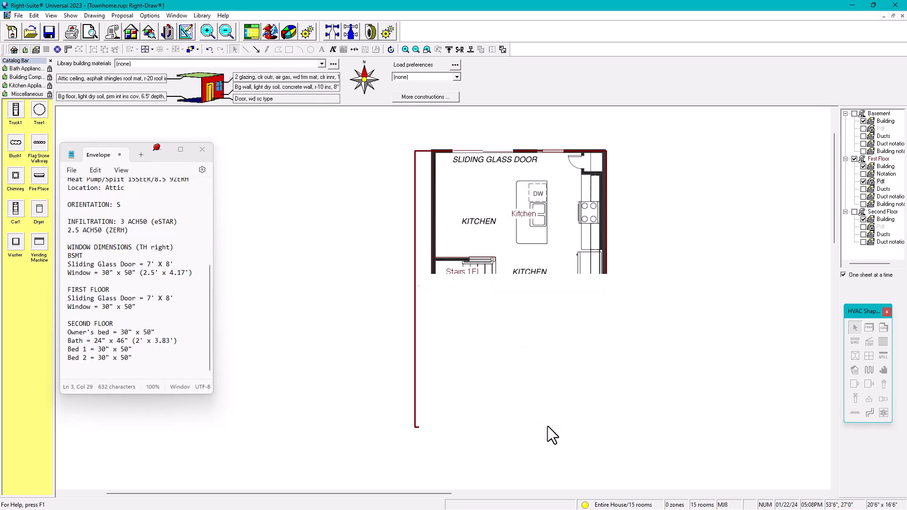
{"action": "left_click", "coordinate": [549, 427]}
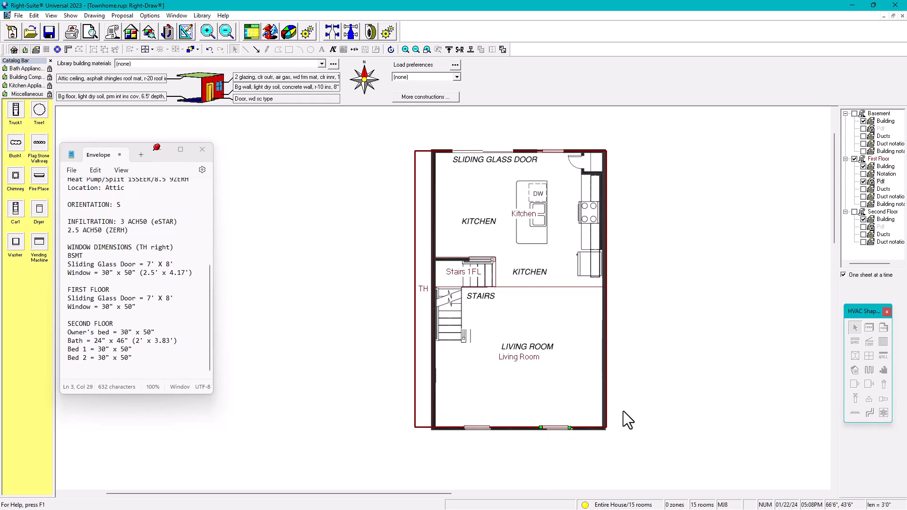
{"action": "left_click", "coordinate": [661, 398]}
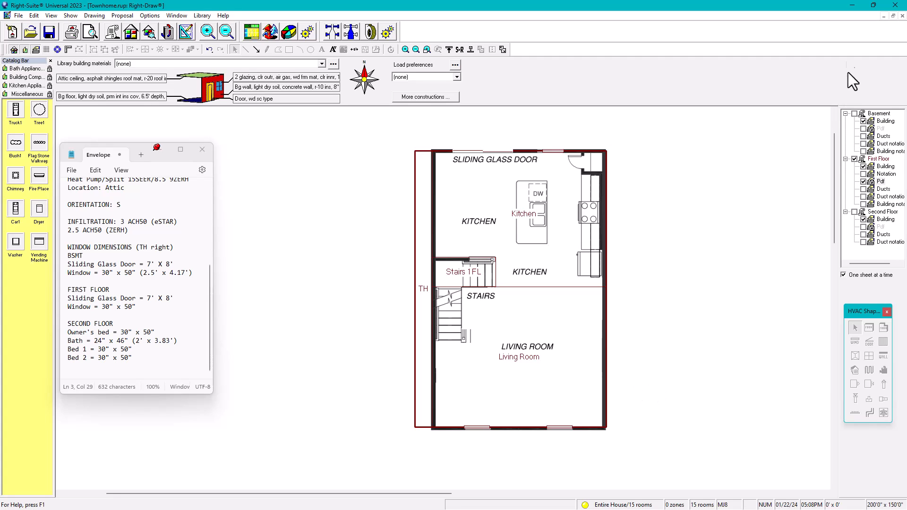
{"action": "left_click", "coordinate": [864, 181]}
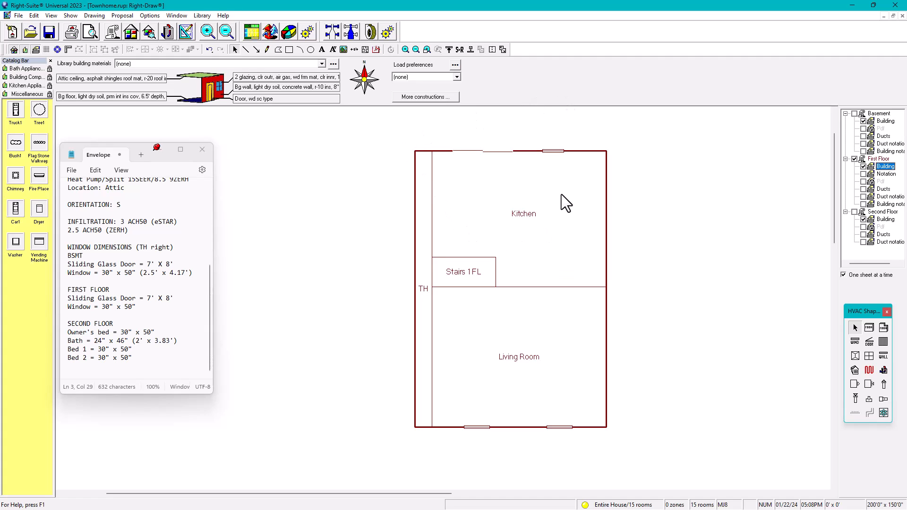
Step: Copy the First Floor Kitchen window to the Second Floor and place it on the Owner's Bedroom's north wall, following the PDF plan
{"action": "left_click", "coordinate": [876, 211]}
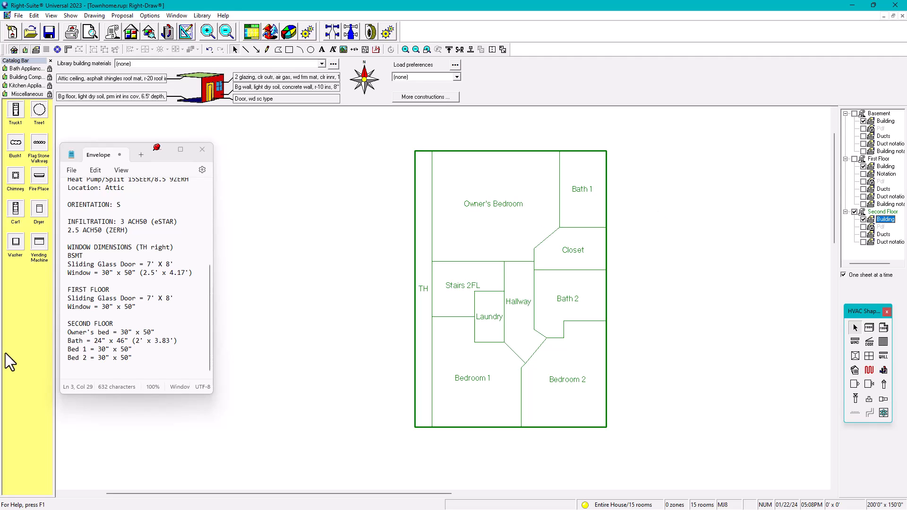
{"action": "left_click", "coordinate": [863, 227]}
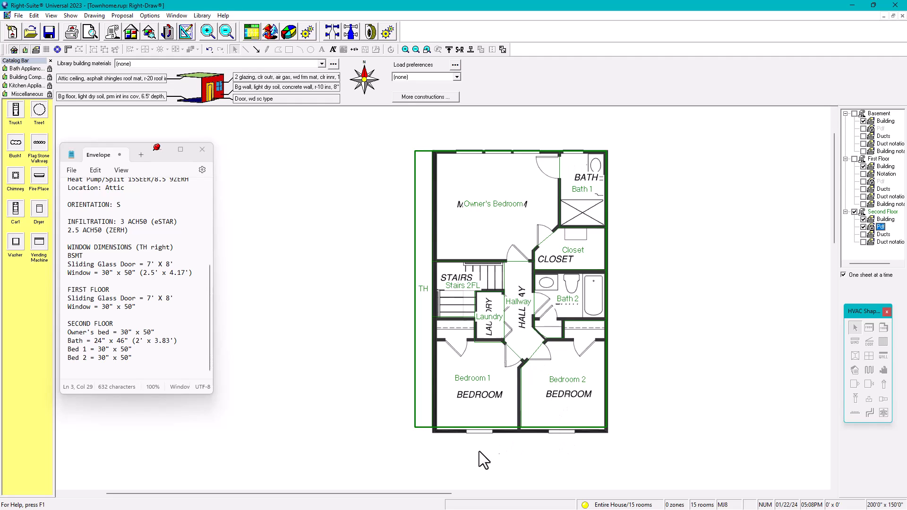
{"action": "left_click", "coordinate": [877, 165]}
{"action": "left_click", "coordinate": [556, 151]}
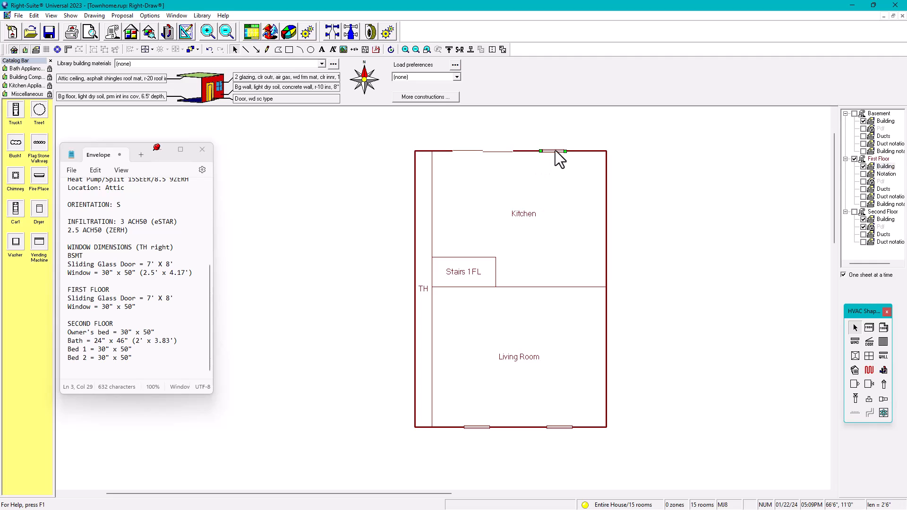
{"action": "left_click", "coordinate": [877, 212]}
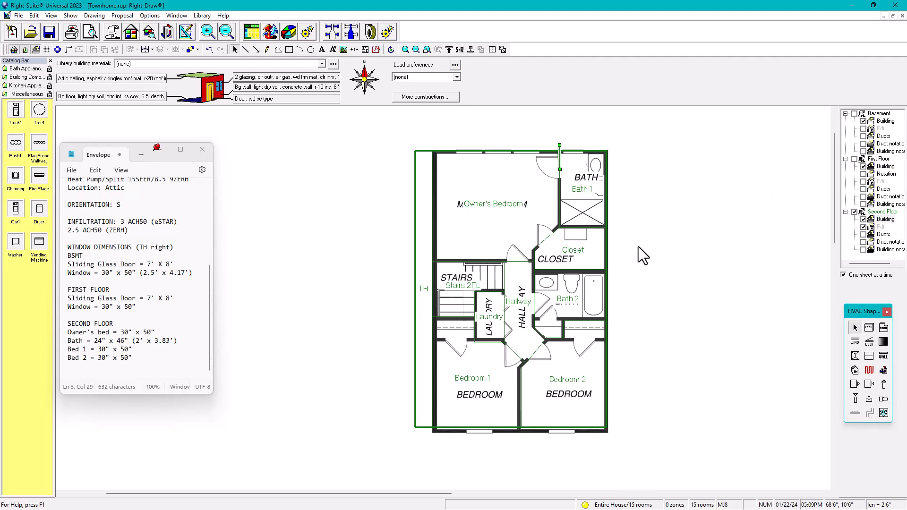
{"action": "left_click", "coordinate": [885, 219]}
{"action": "left_click_drag", "start_coordinate": [559, 158], "coordinate": [470, 151]}
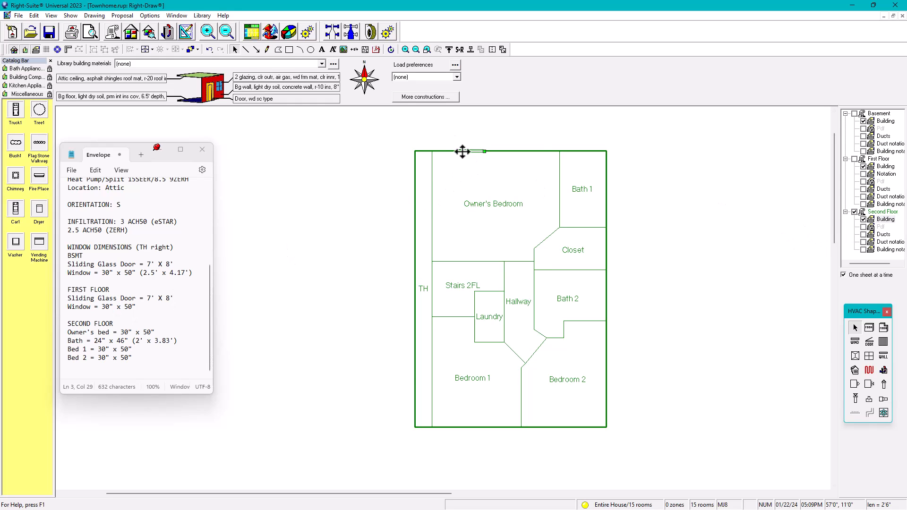
Step: Set the width of the Owner's Bedroom window to 2.58 ft
{"action": "double_click", "coordinate": [471, 151]}
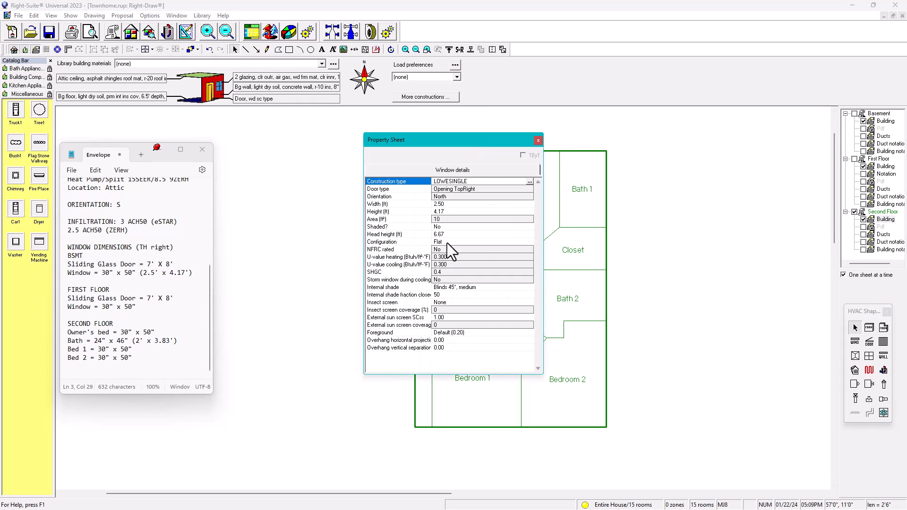
{"action": "left_click", "coordinate": [446, 206]}
{"action": "type", "text": "2.58"}
{"action": "key", "text": "Return"}
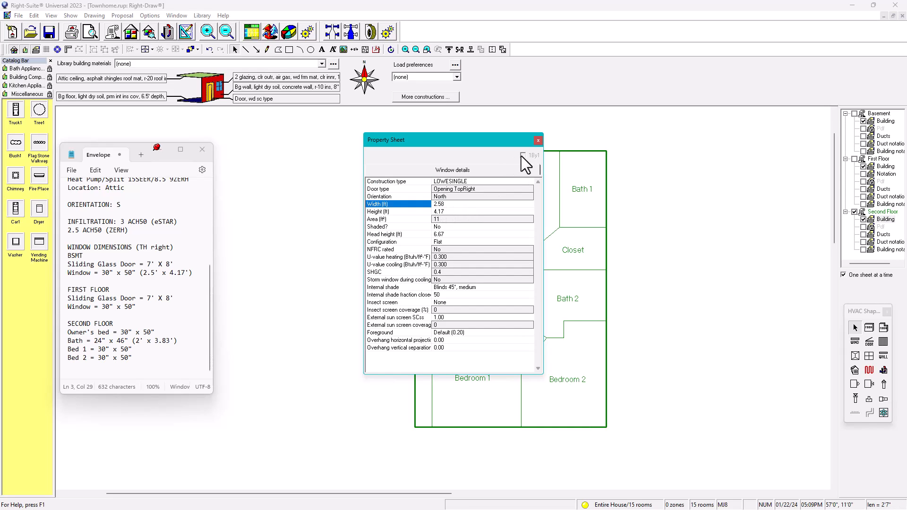
{"action": "left_click", "coordinate": [538, 141]}
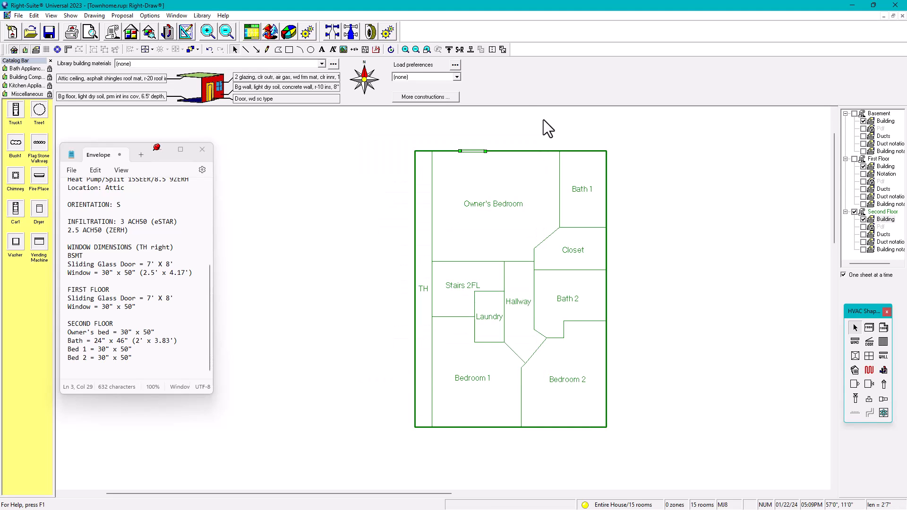
Step: Reopen the details of the Owner's Bedroom window and re-enter its width
{"action": "double_click", "coordinate": [473, 156]}
{"action": "key", "text": "Escape"}
{"action": "double_click", "coordinate": [477, 152]}
{"action": "left_click", "coordinate": [447, 206]}
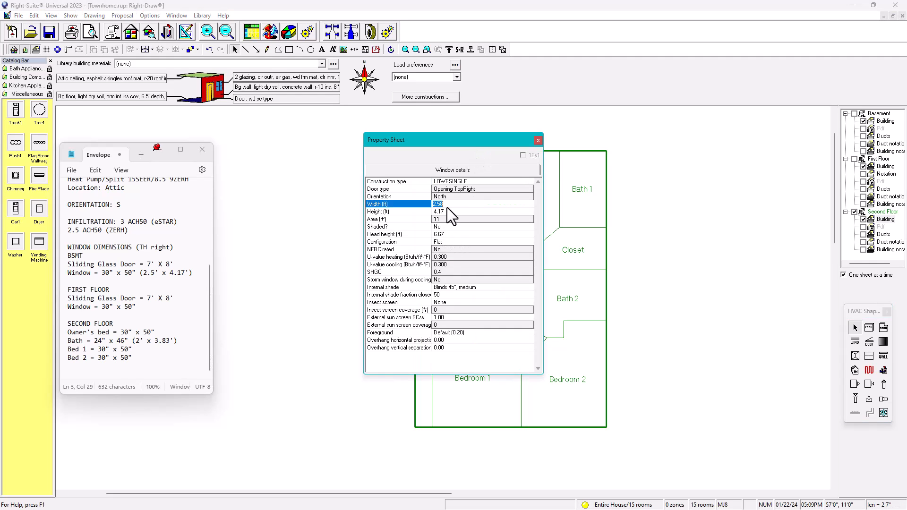
{"action": "type", "text": "2.5"}
{"action": "key", "text": "Return"}
{"action": "left_click", "coordinate": [538, 140]}
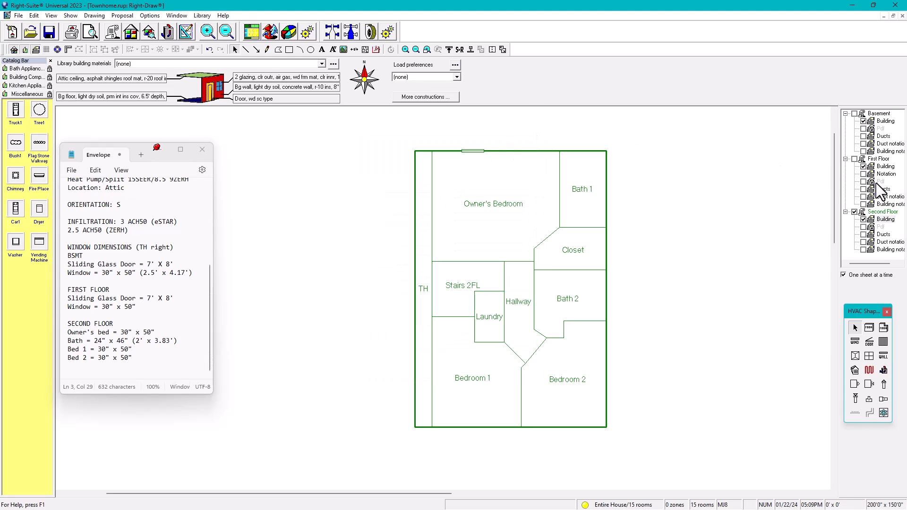
Step: Check the Owner's Bedroom window against the Second Floor PDF plan and set its width to 2.83 ft
{"action": "left_click", "coordinate": [863, 227]}
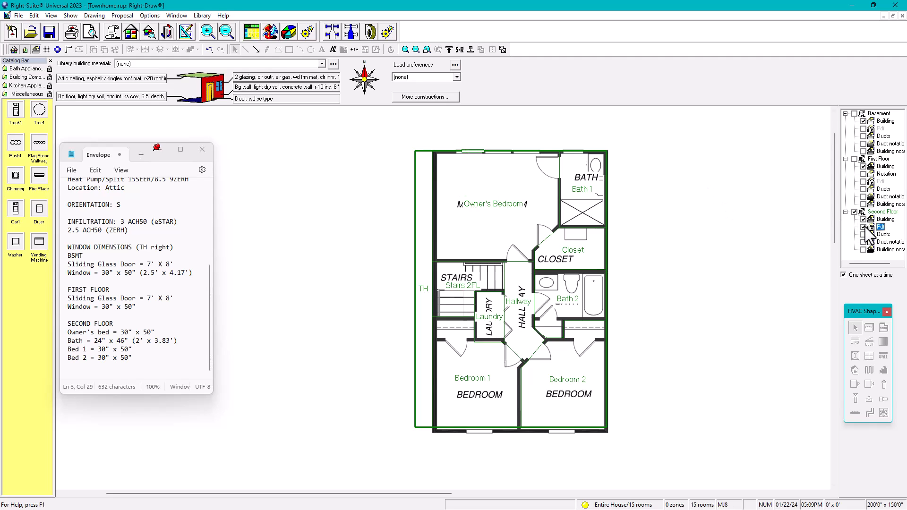
{"action": "left_click", "coordinate": [864, 226]}
{"action": "left_click", "coordinate": [885, 219]}
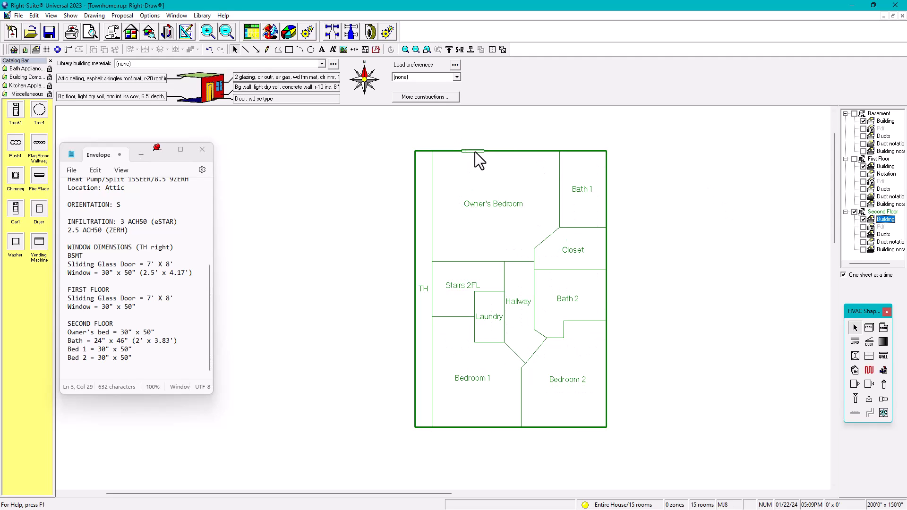
{"action": "double_click", "coordinate": [473, 151]}
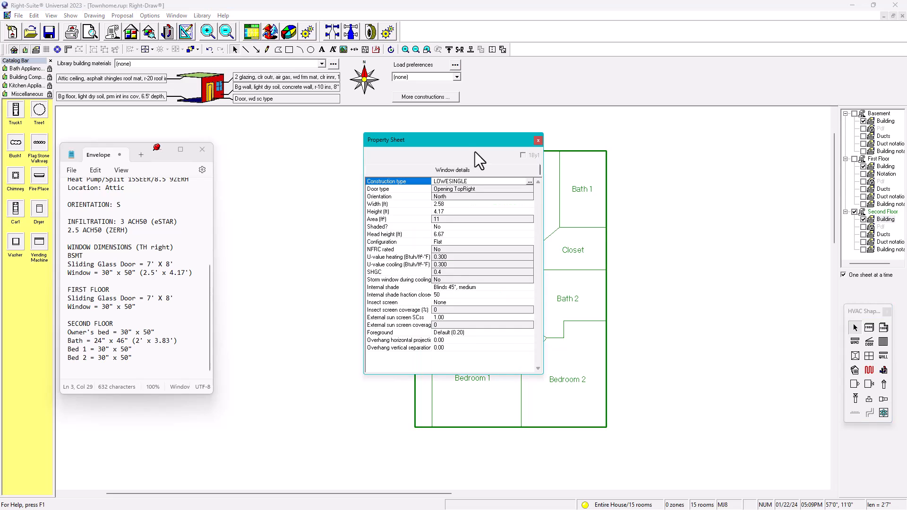
{"action": "left_click", "coordinate": [442, 204]}
{"action": "type", "text": "2.8"}
{"action": "key", "text": "Return"}
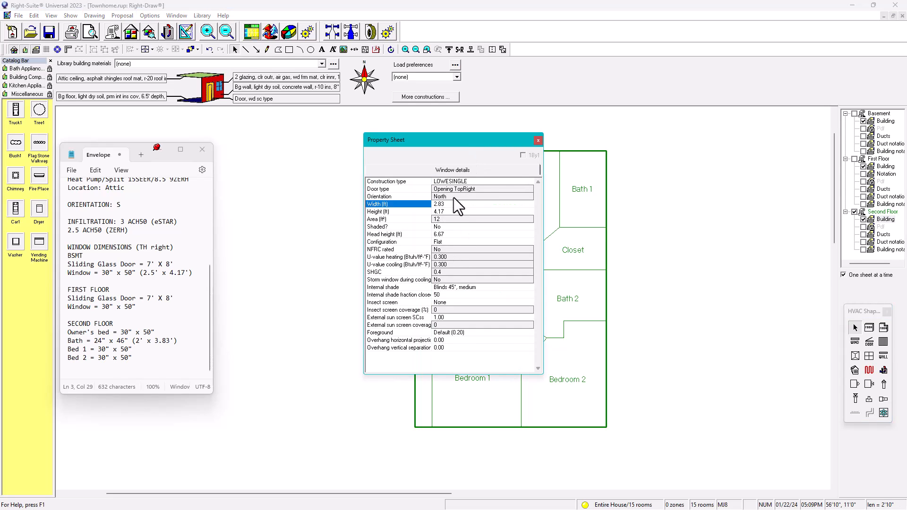
{"action": "left_click", "coordinate": [539, 140]}
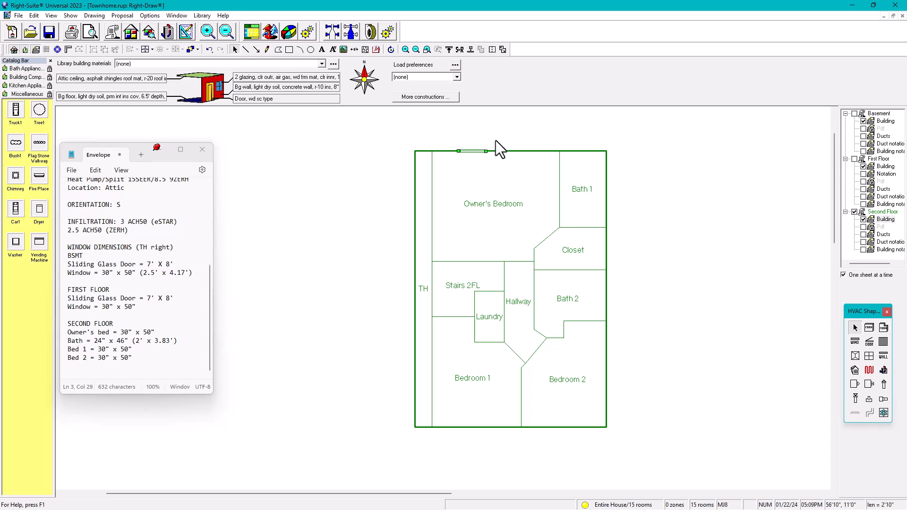
Step: Duplicate the Owner's Bedroom window twice and space all three windows along the room's north wall
{"action": "left_click", "coordinate": [865, 229]}
{"action": "left_click", "coordinate": [863, 228]}
{"action": "left_click", "coordinate": [864, 228]}
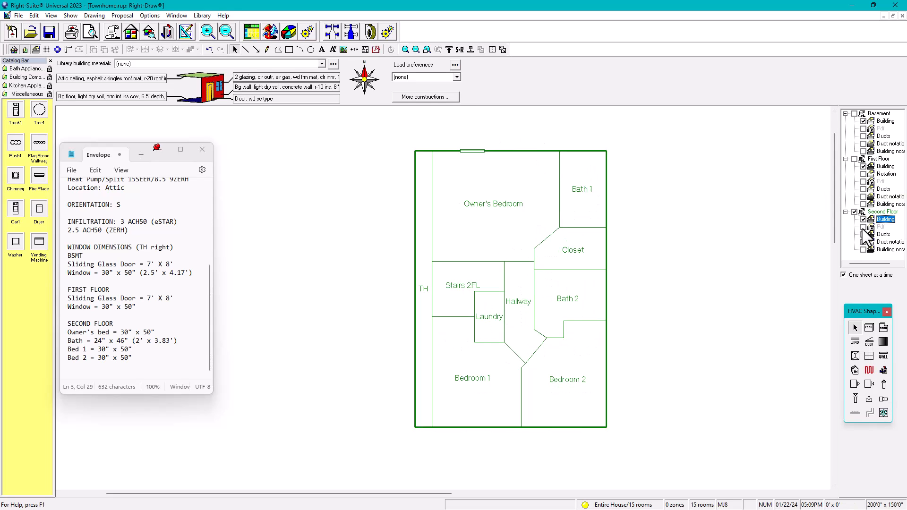
{"action": "scroll", "coordinate": [464, 140], "scroll_direction": "up", "scroll_amount": 2}
{"action": "left_click", "coordinate": [463, 190]}
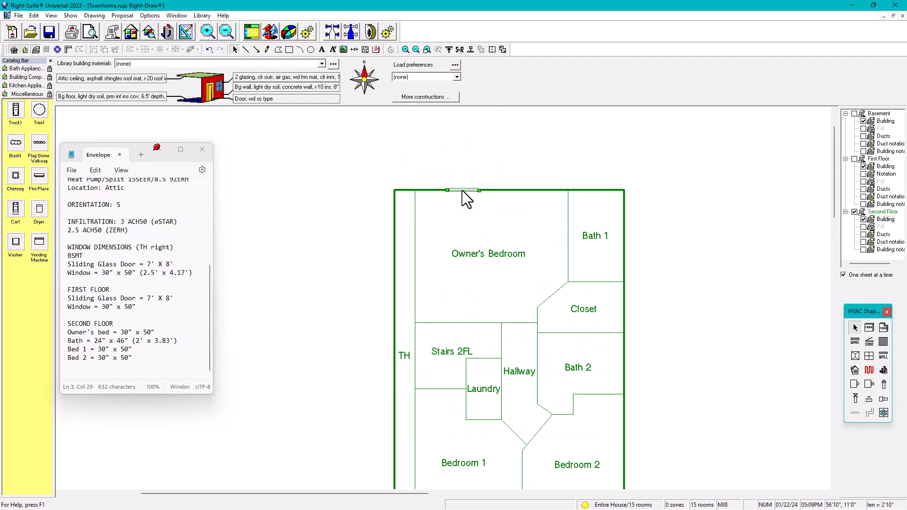
{"action": "left_click_drag", "start_coordinate": [462, 190], "coordinate": [513, 190]}
{"action": "left_click", "coordinate": [528, 176]}
{"action": "left_click", "coordinate": [524, 190]}
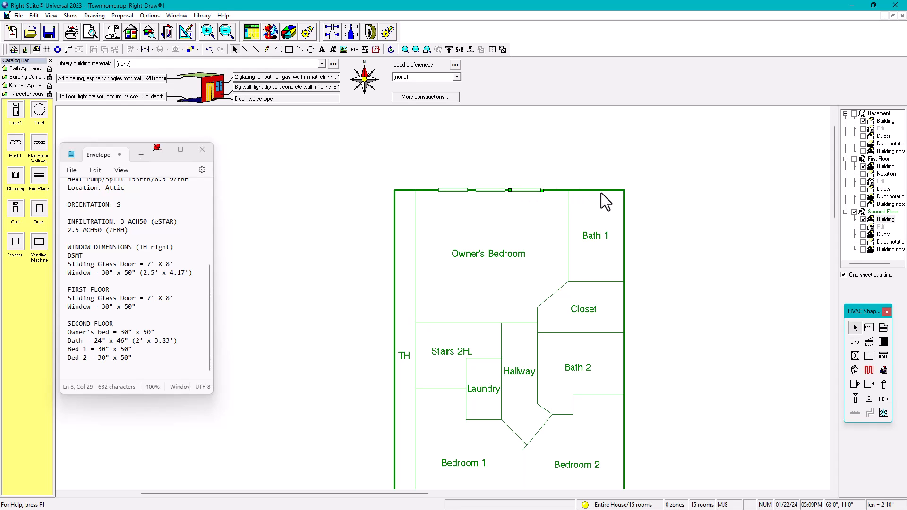
Step: Copy an Owner's Bedroom window into Bath 1 and set the copy's width to 2 ft and height to 3.83 ft
{"action": "left_click_drag", "start_coordinate": [526, 189], "coordinate": [601, 191]}
{"action": "left_click", "coordinate": [863, 227]}
{"action": "scroll", "coordinate": [617, 196], "scroll_direction": "up", "scroll_amount": 1}
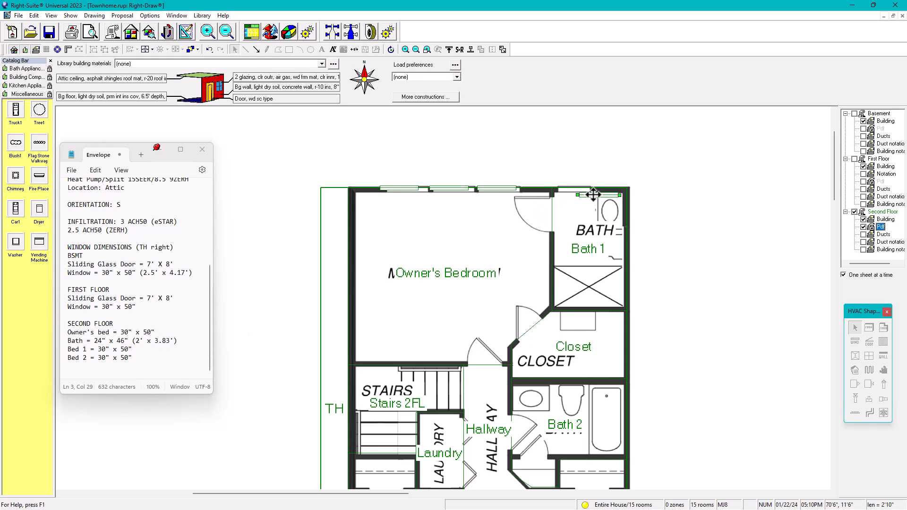
{"action": "double_click", "coordinate": [594, 194]}
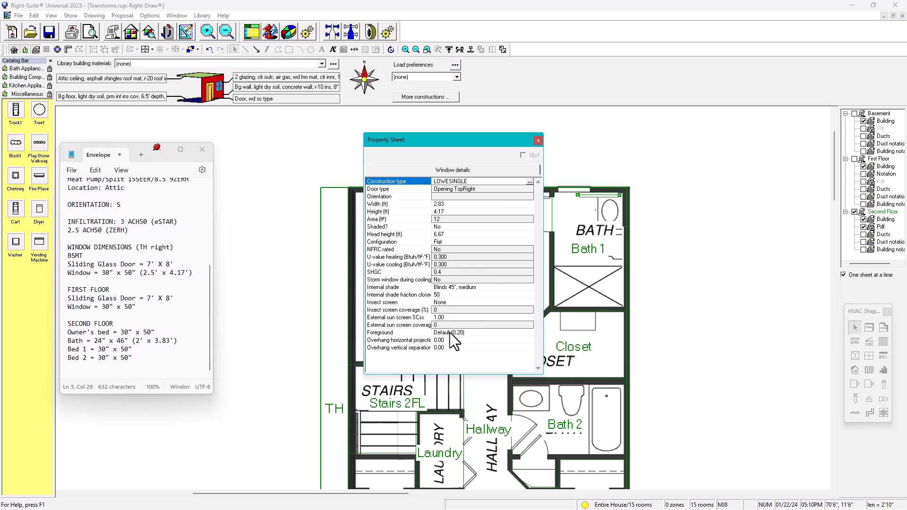
{"action": "left_click", "coordinate": [441, 203]}
{"action": "type", "text": "2"}
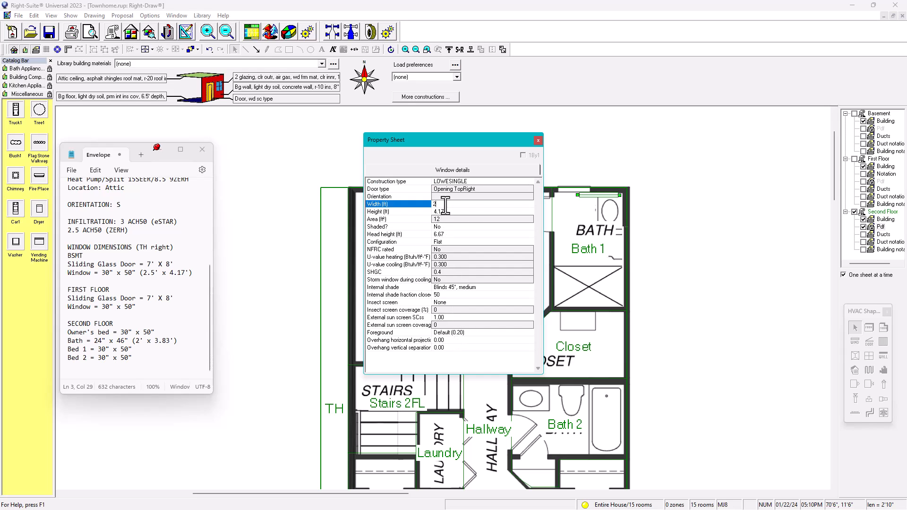
{"action": "left_click", "coordinate": [450, 211]}
{"action": "type", "text": "3"}
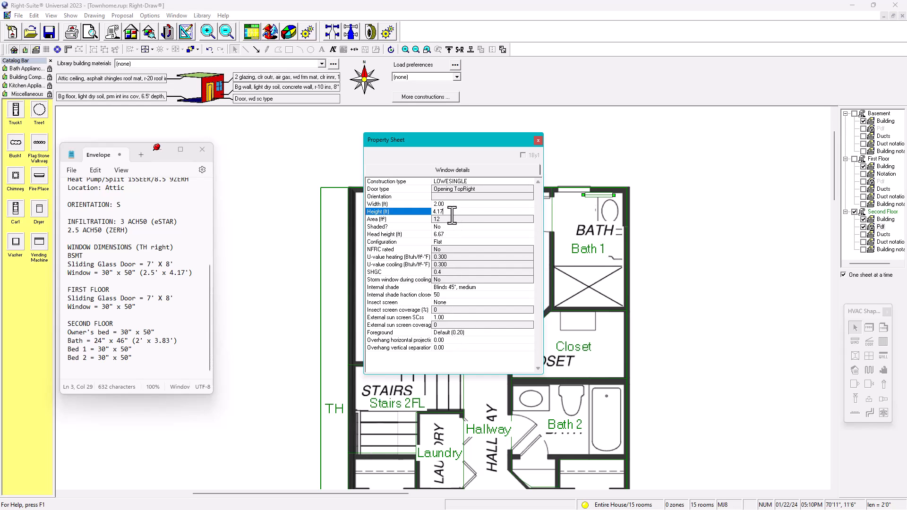
{"action": "type", "text": ".83"}
{"action": "left_click", "coordinate": [538, 140]}
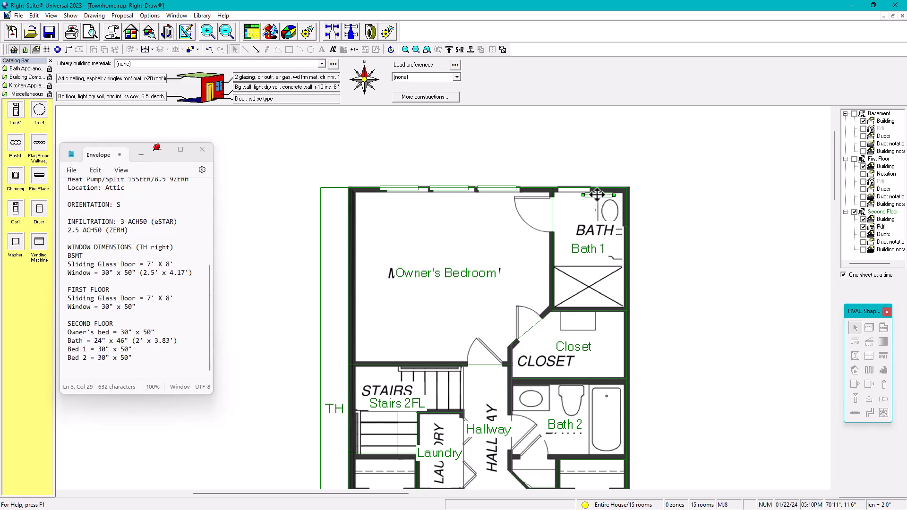
Step: Place the Bath 1 window on its north wall and shift the three Owner's Bedroom windows slightly east, following the PDF plan
{"action": "left_click_drag", "start_coordinate": [571, 186], "coordinate": [570, 186]}
{"action": "left_click", "coordinate": [722, 222]}
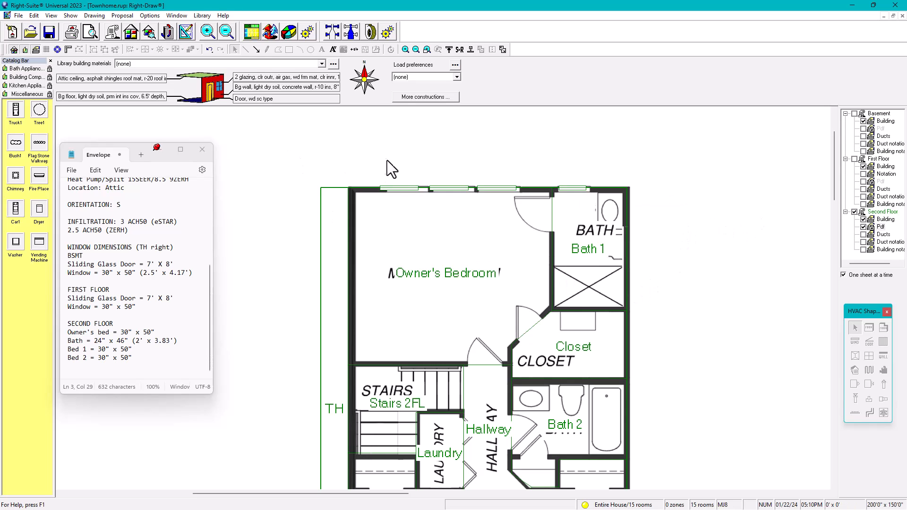
{"action": "left_click_drag", "start_coordinate": [367, 144], "coordinate": [521, 216]}
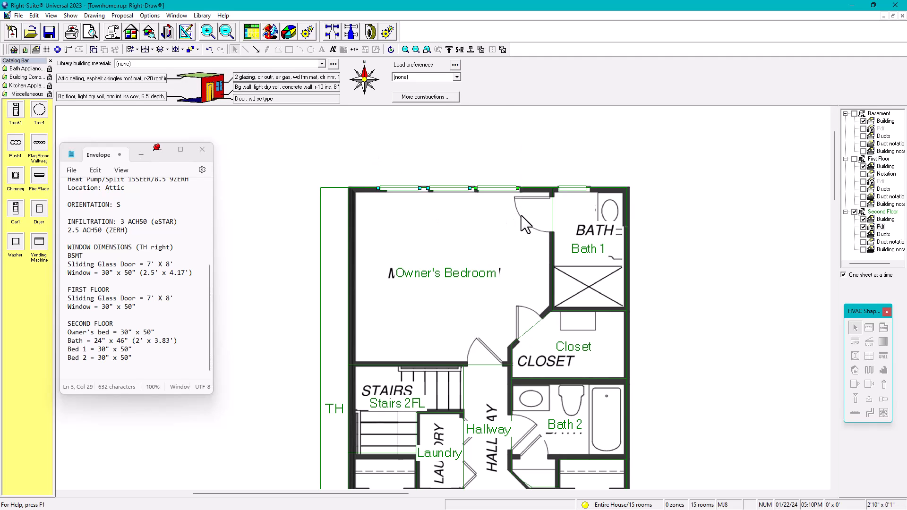
{"action": "key", "text": "Right"}
{"action": "left_click", "coordinate": [675, 268]}
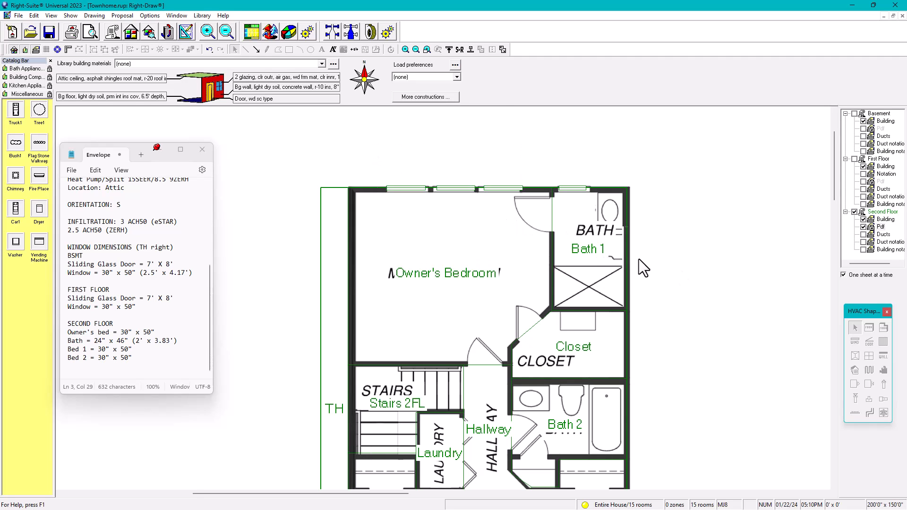
Step: Copy an Owner's Bedroom window to the south walls of Bedroom 1 and Bedroom 2, aligning each with the PDF plan
{"action": "scroll", "coordinate": [632, 300], "scroll_direction": "down", "scroll_amount": 1}
{"action": "scroll", "coordinate": [631, 302], "scroll_direction": "down", "scroll_amount": 5}
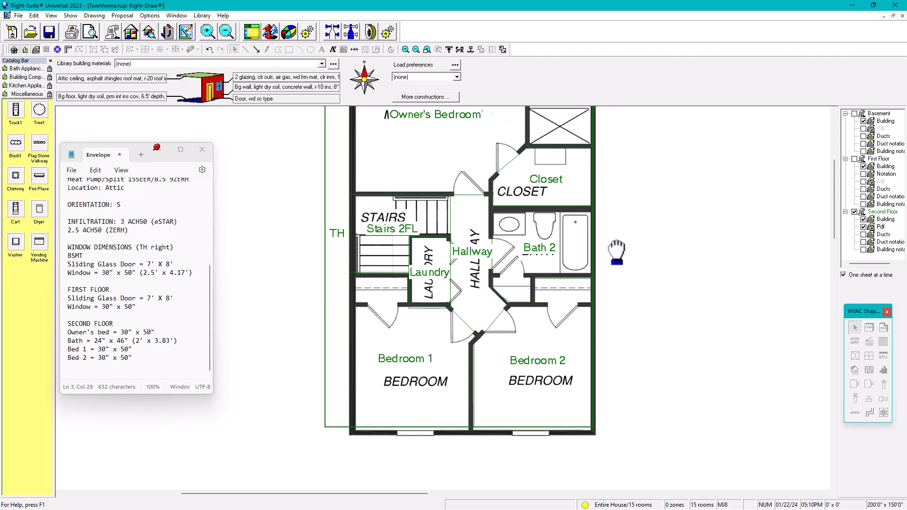
{"action": "scroll", "coordinate": [478, 382], "scroll_direction": "up", "scroll_amount": 1}
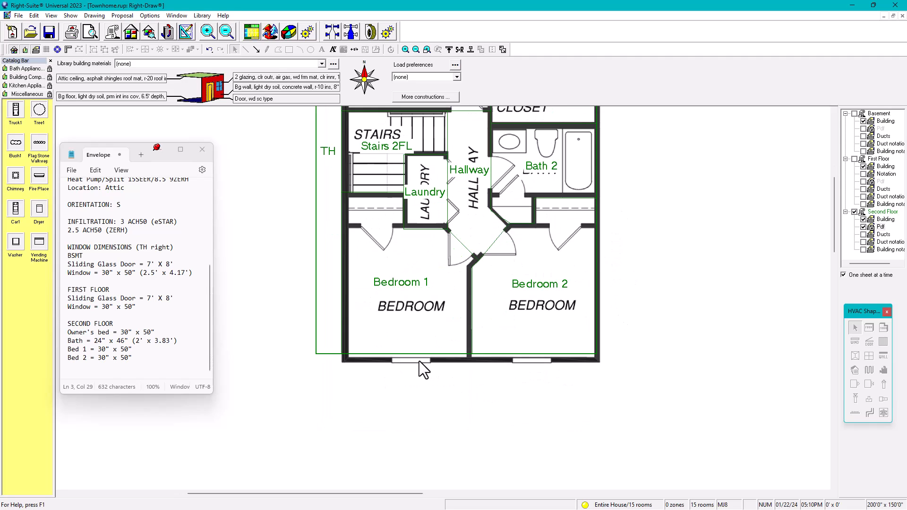
{"action": "scroll", "coordinate": [524, 342], "scroll_direction": "down", "scroll_amount": 1}
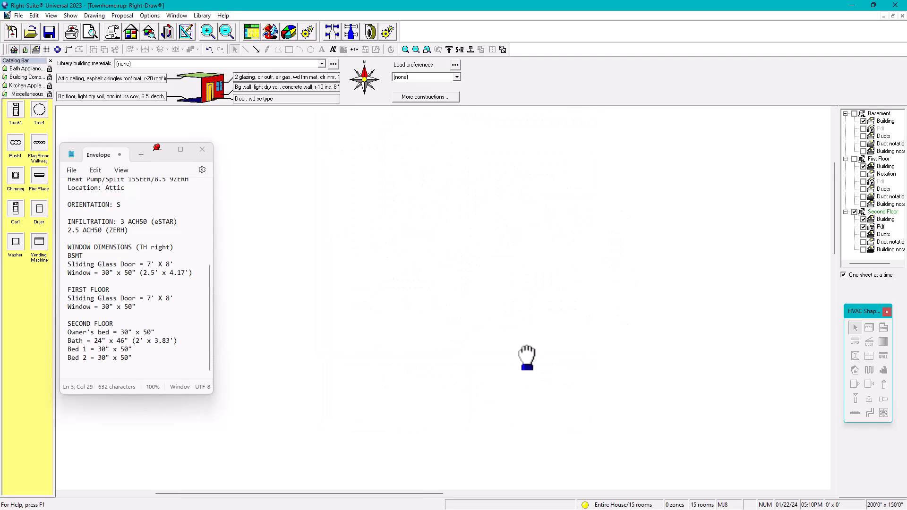
{"action": "scroll", "coordinate": [527, 287], "scroll_direction": "up", "scroll_amount": 3}
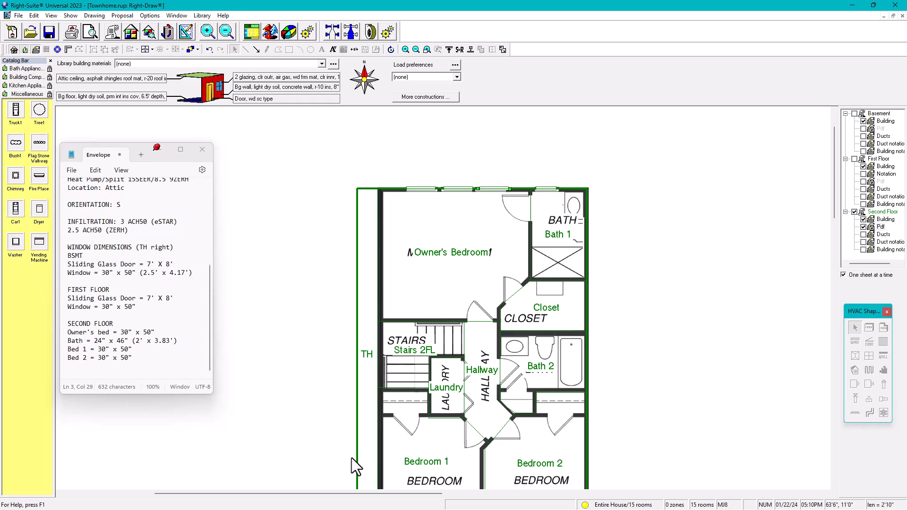
{"action": "scroll", "coordinate": [461, 342], "scroll_direction": "down", "scroll_amount": 1}
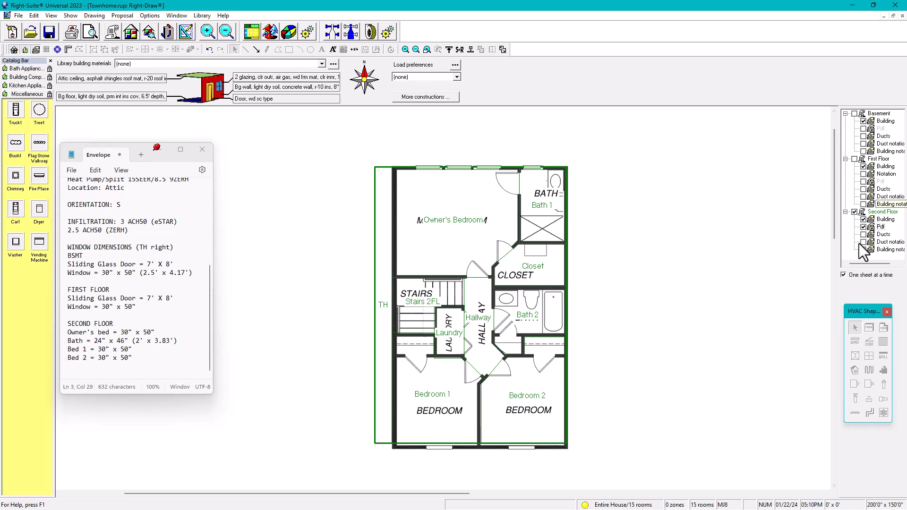
{"action": "left_click", "coordinate": [863, 227]}
{"action": "left_click", "coordinate": [492, 166]}
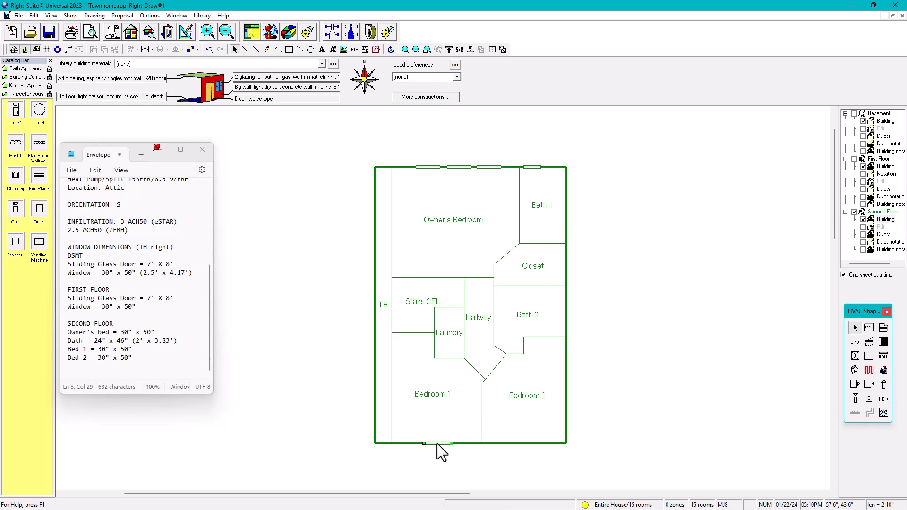
{"action": "left_click", "coordinate": [863, 226]}
{"action": "scroll", "coordinate": [475, 446], "scroll_direction": "up", "scroll_amount": 2}
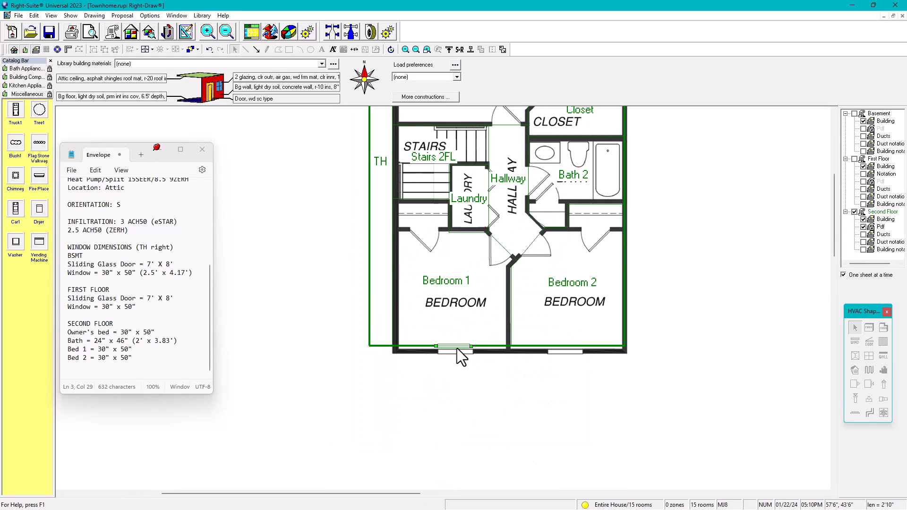
{"action": "left_click", "coordinate": [568, 344]}
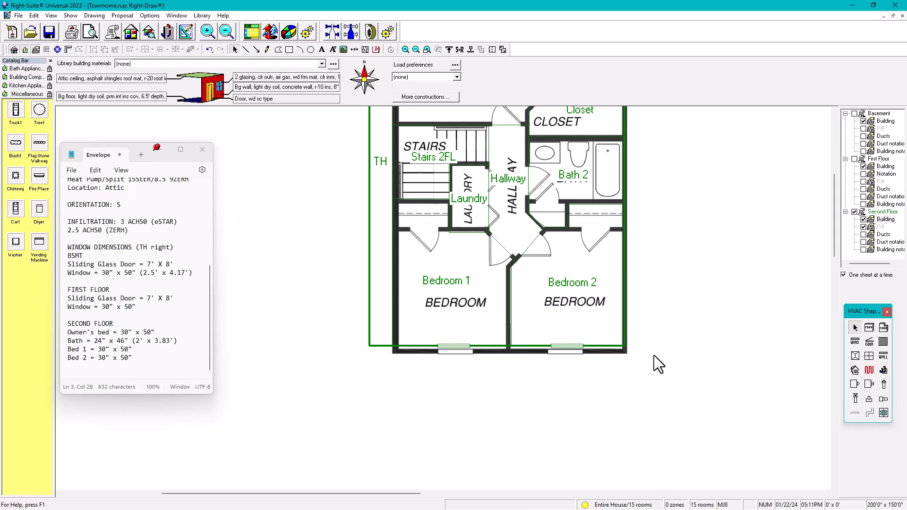
Step: Hide the Second Floor PDF plan and review the door and window layouts of the First Floor and Basement
{"action": "left_click", "coordinate": [863, 226]}
{"action": "scroll", "coordinate": [652, 270], "scroll_direction": "down", "scroll_amount": 3}
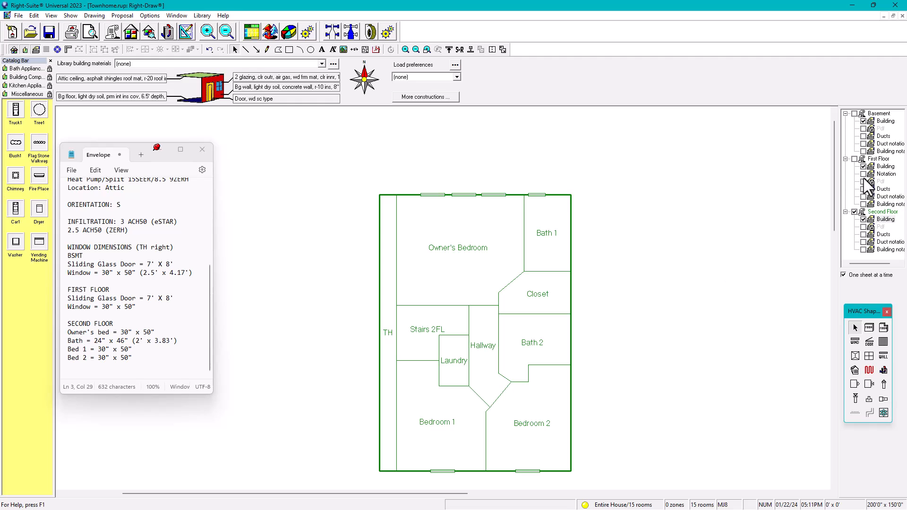
{"action": "left_click", "coordinate": [876, 161]}
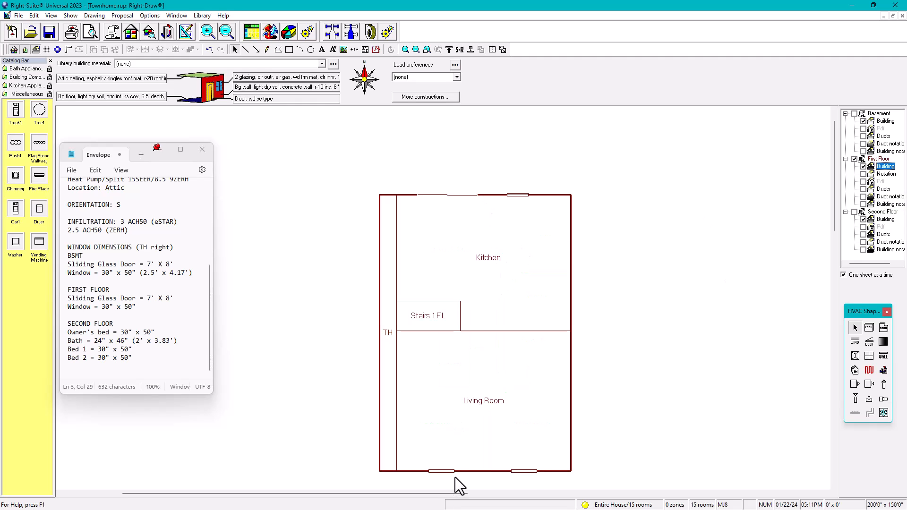
{"action": "left_click", "coordinate": [879, 114]}
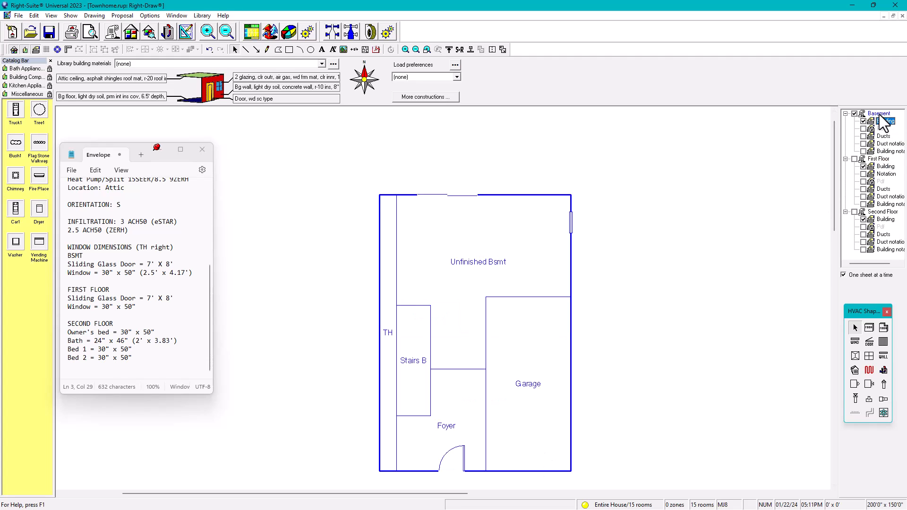